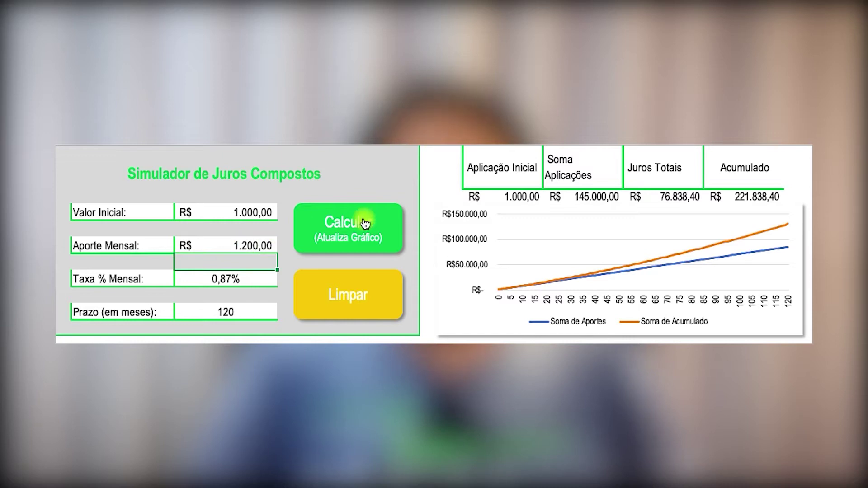
# Refresh the simulator's chart, then set the monthly rate to 1,2% and recalculate
pyautogui.click(363, 218)
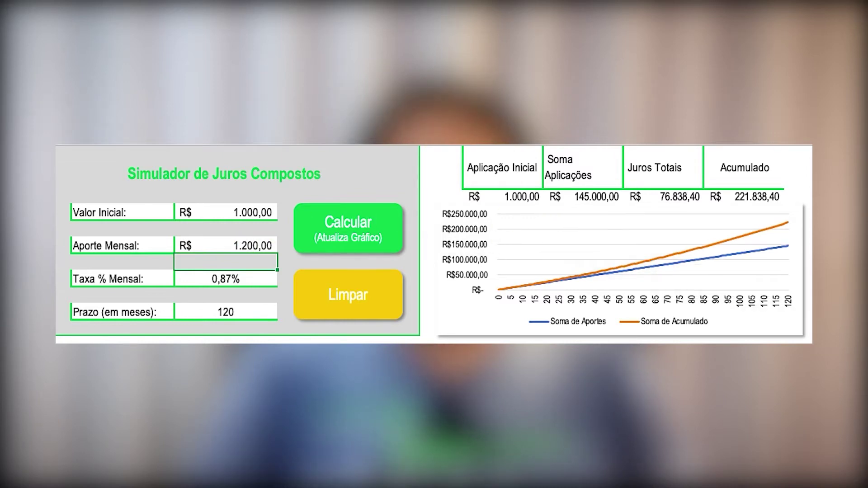
pyautogui.click(262, 276)
pyautogui.write('1,2')
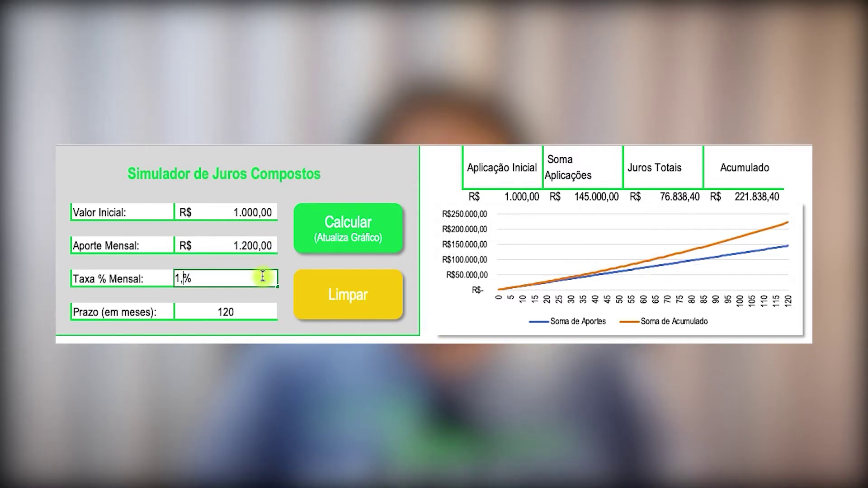
pyautogui.press('Return')
pyautogui.click(306, 243)
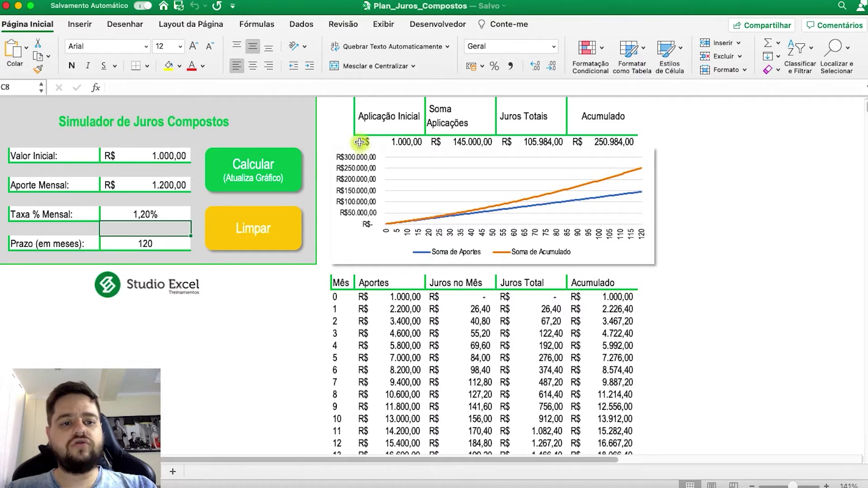
pyautogui.click(145, 157)
pyautogui.click(111, 183)
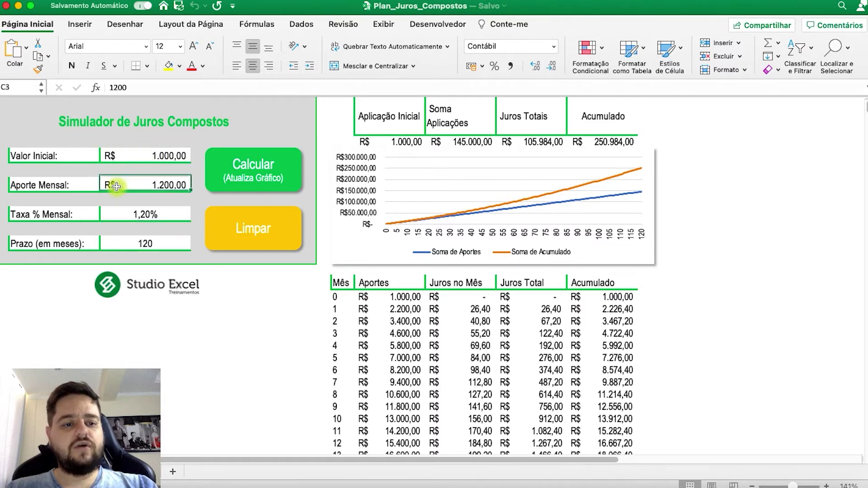
pyautogui.click(136, 214)
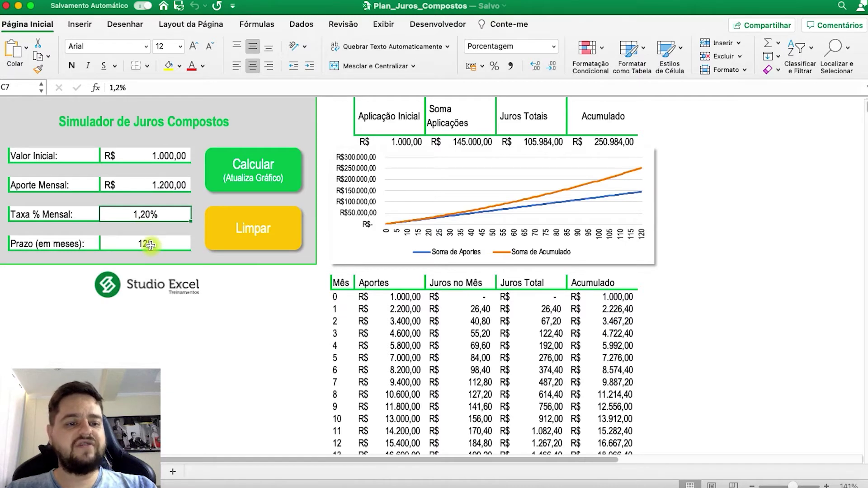
pyautogui.click(150, 245)
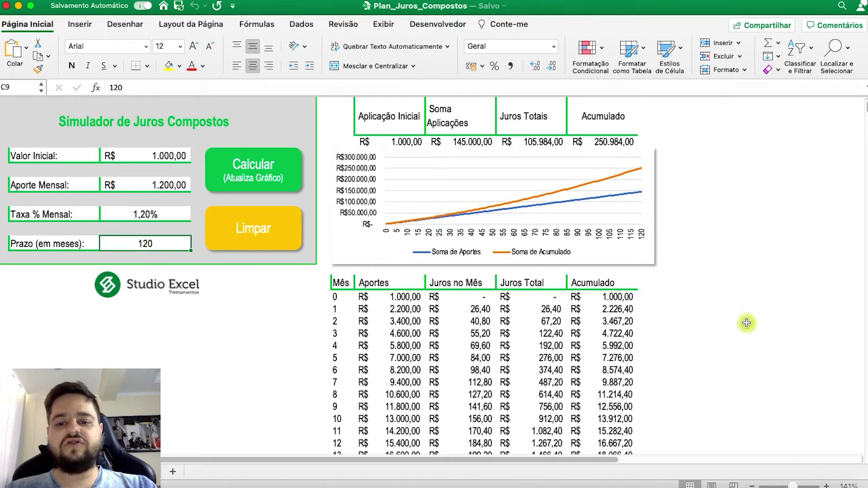
pyautogui.click(728, 321)
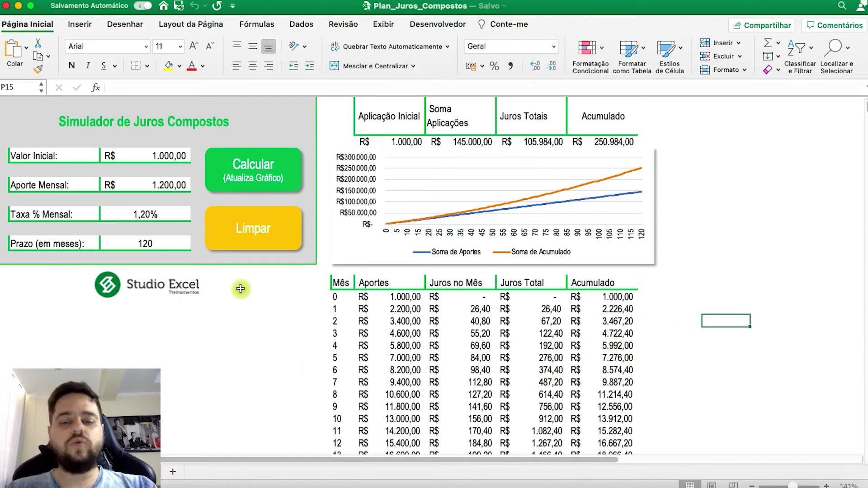
# Set the simulator's initial value to R$ 1.500 and the monthly contribution to R$ 500
pyautogui.click(148, 155)
pyautogui.write('1500')
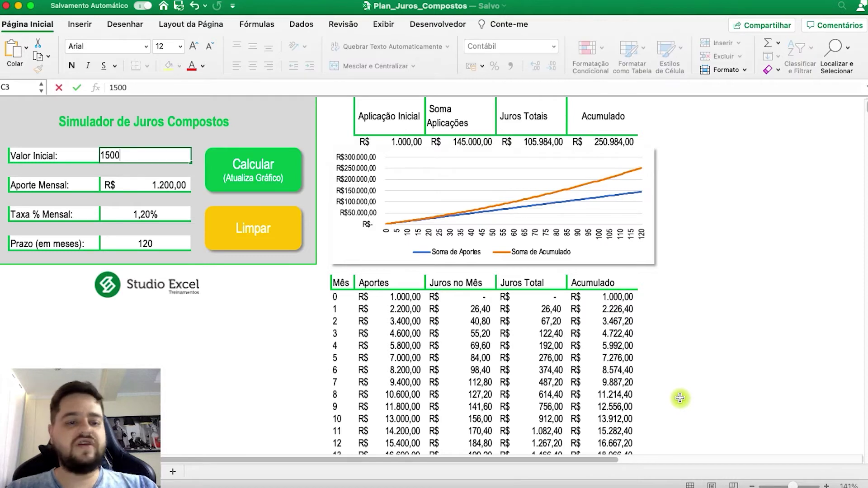
pyautogui.press('Return')
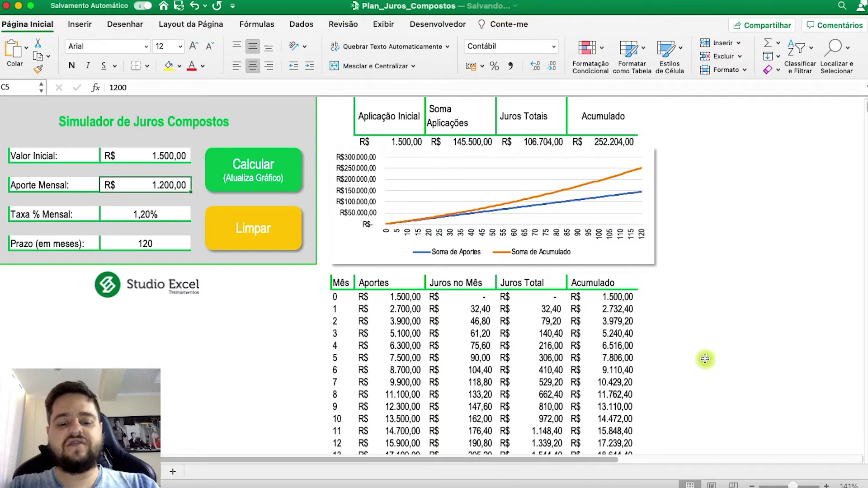
pyautogui.write('500')
pyautogui.press('Return')
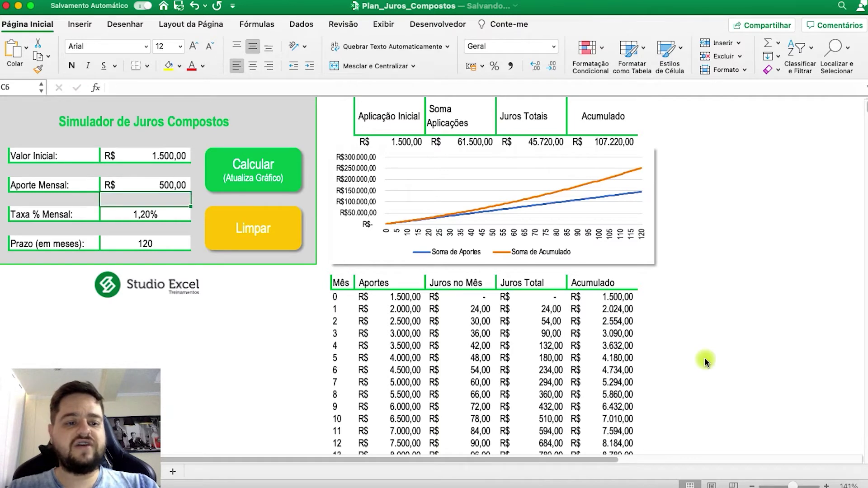
# Set the monthly rate to 0,62% and the term to 360 months, and recalculate to refresh the chart
pyautogui.click(161, 215)
pyautogui.write('0,')
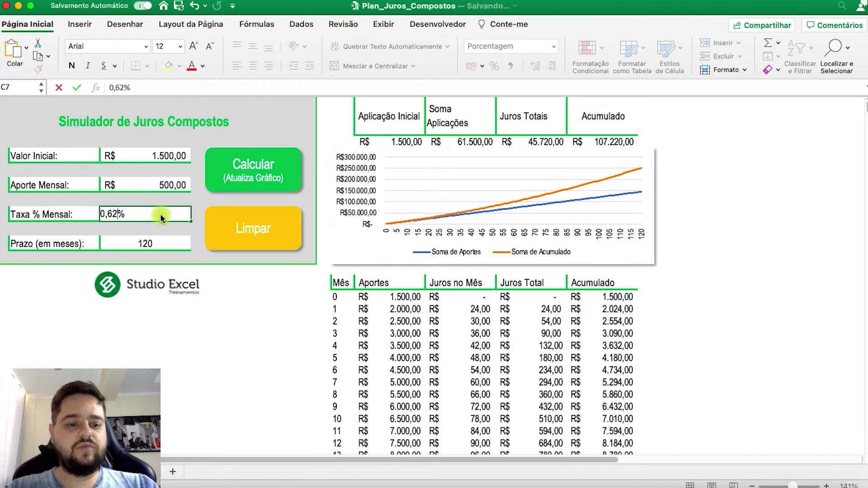
pyautogui.press('Return')
pyautogui.click(150, 247)
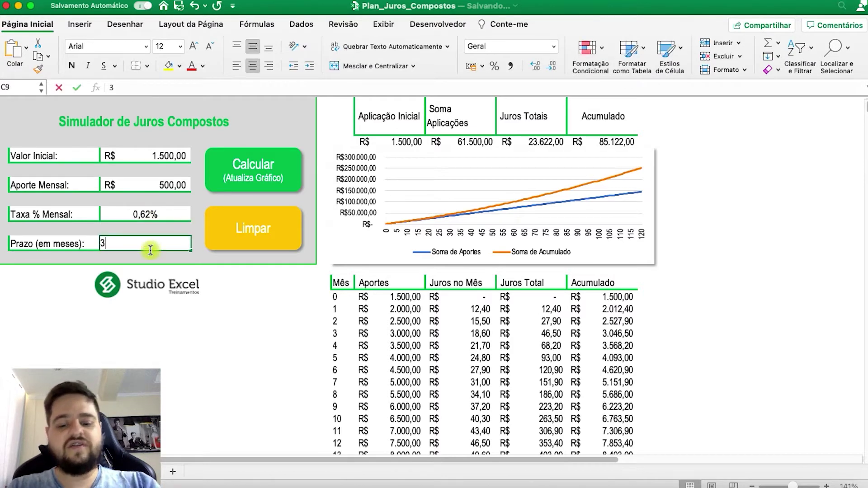
pyautogui.press('Return')
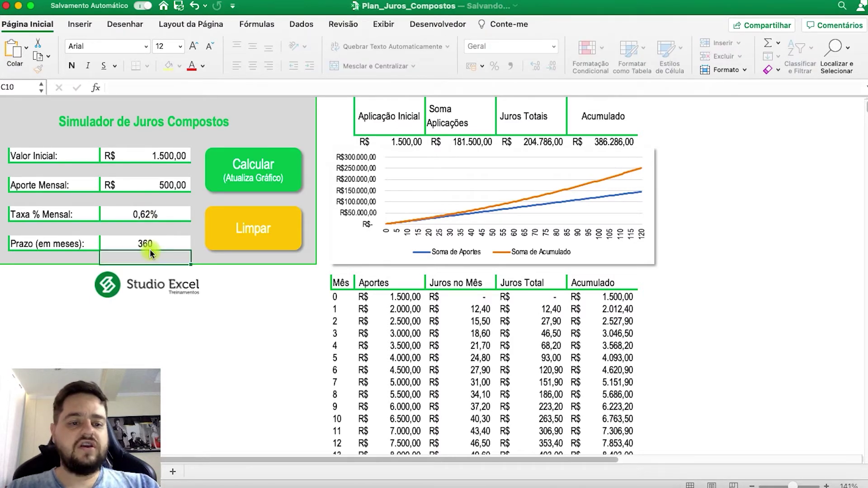
pyautogui.click(214, 331)
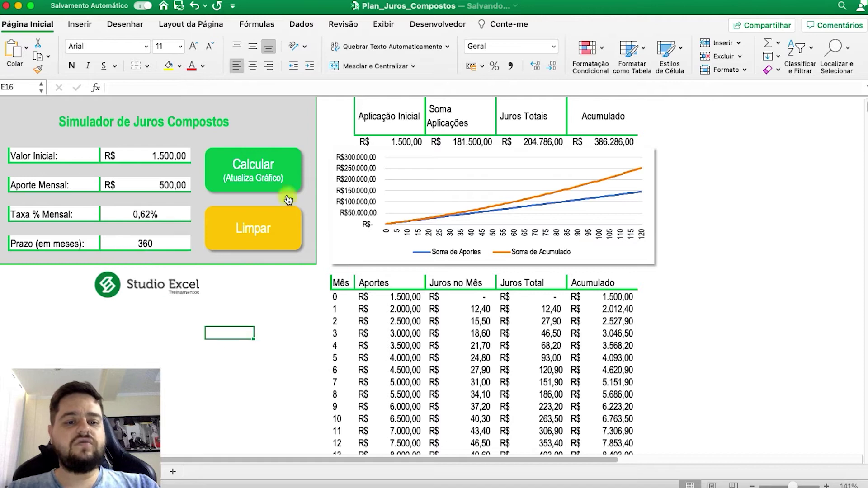
pyautogui.click(243, 175)
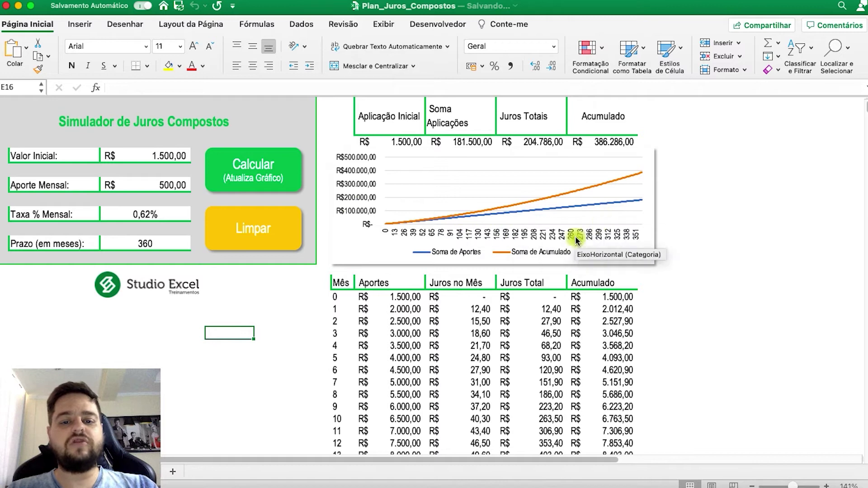
pyautogui.click(148, 243)
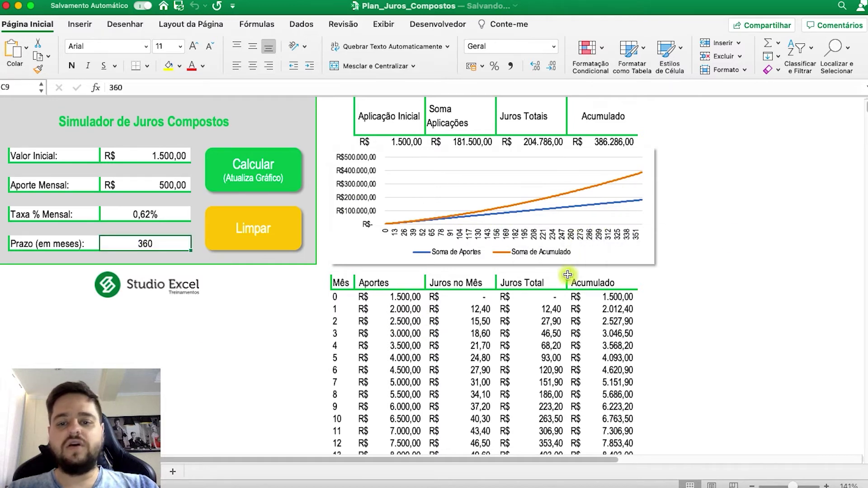
pyautogui.click(608, 142)
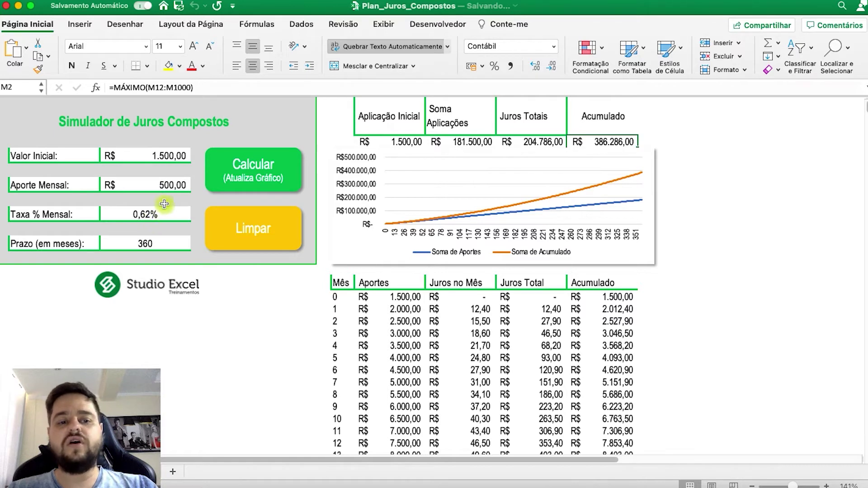
pyautogui.click(145, 186)
pyautogui.click(606, 143)
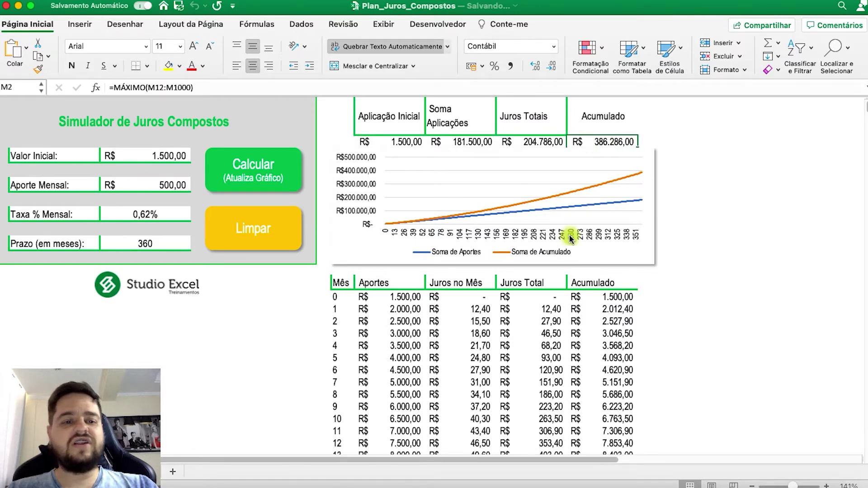
pyautogui.click(723, 270)
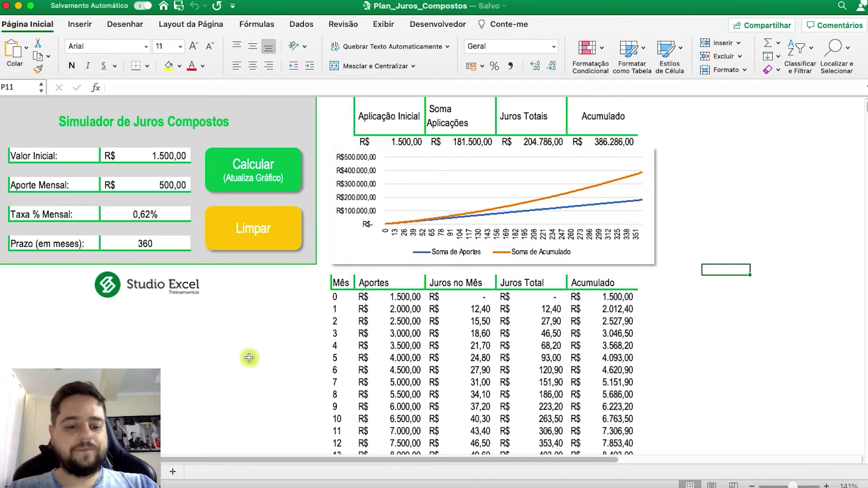
# Add a new blank worksheet to the workbook and hide its gridlines
pyautogui.click(172, 473)
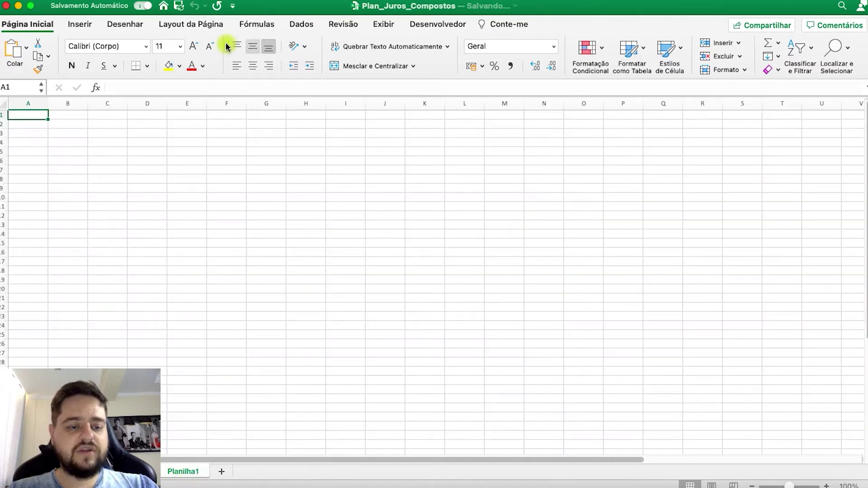
pyautogui.click(75, 127)
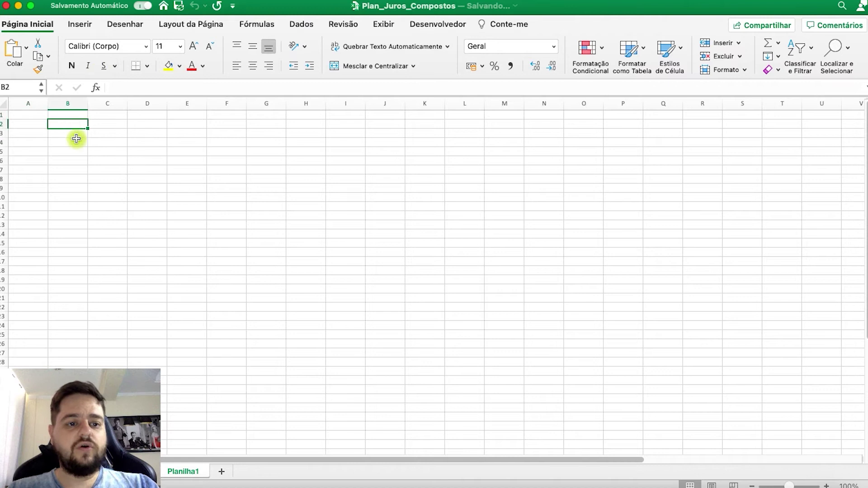
pyautogui.click(384, 24)
pyautogui.click(262, 50)
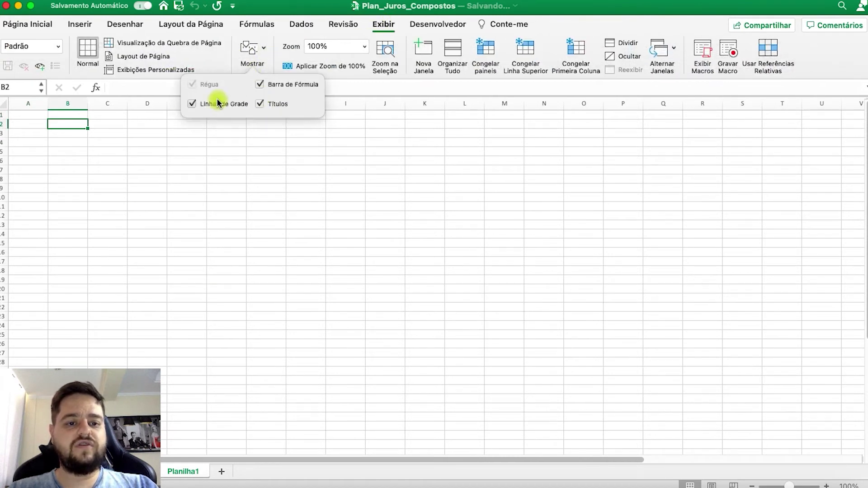
pyautogui.click(219, 102)
pyautogui.click(150, 186)
# Enter the label Valor in B2 and the label Aporte in B4
pyautogui.click(75, 125)
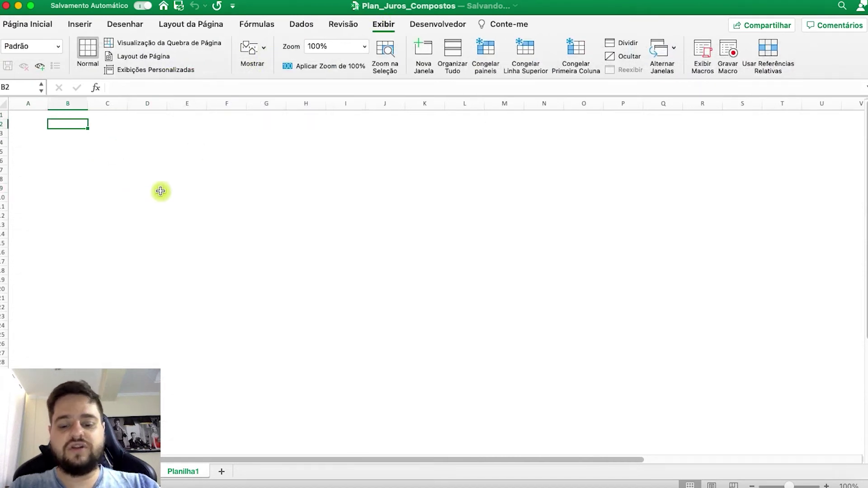
pyautogui.press('Tab')
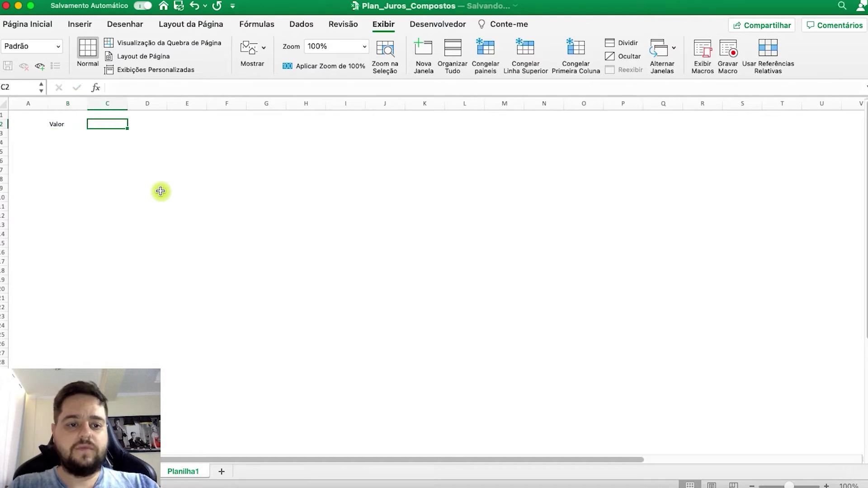
pyautogui.press('Down')
pyautogui.press('Left')
pyautogui.press('Down')
pyautogui.write('Aport')
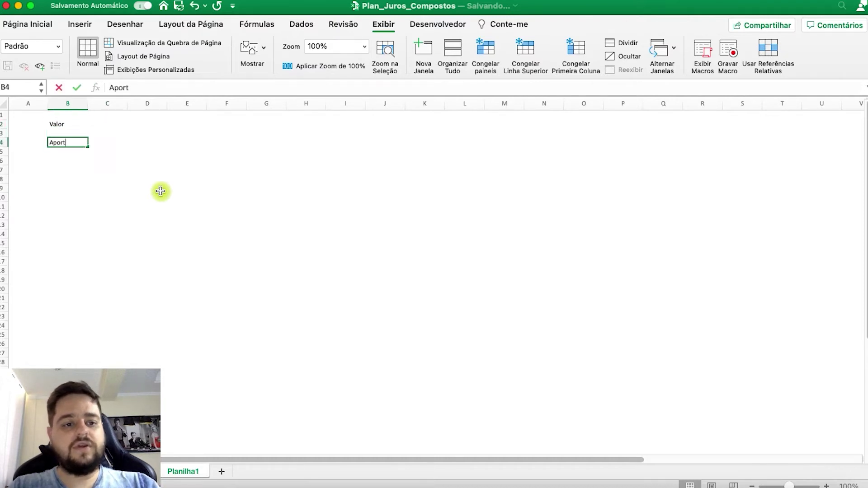
pyautogui.write('e')
# Enter the label Rentabilidade in B6 and the label Período in B8
pyautogui.press('Down')
pyautogui.press('Down')
pyautogui.write('Rentabilidad')
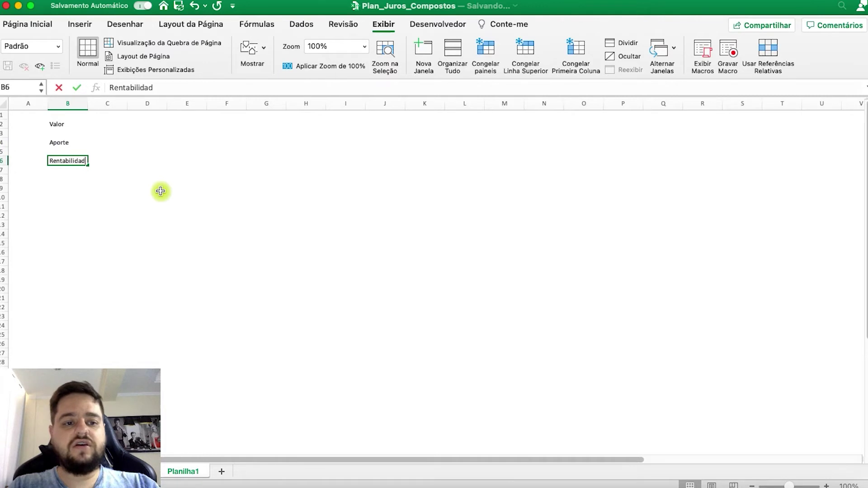
pyautogui.write('e')
pyautogui.press('Down')
pyautogui.press('Down')
pyautogui.write('Período')
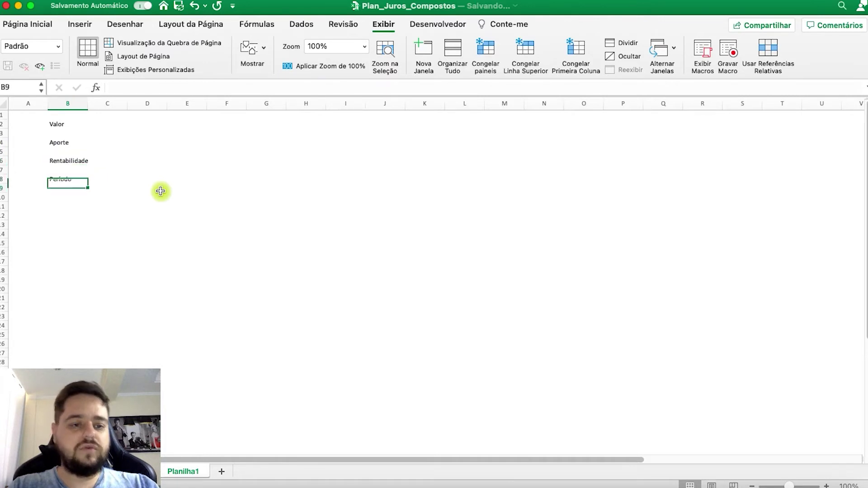
pyautogui.press('Return')
# Format the labels in B2:B8 as 16-point centred text and widen column B to fit them
pyautogui.click(59, 127)
pyautogui.moveTo(59, 128); pyautogui.dragTo(62, 179)
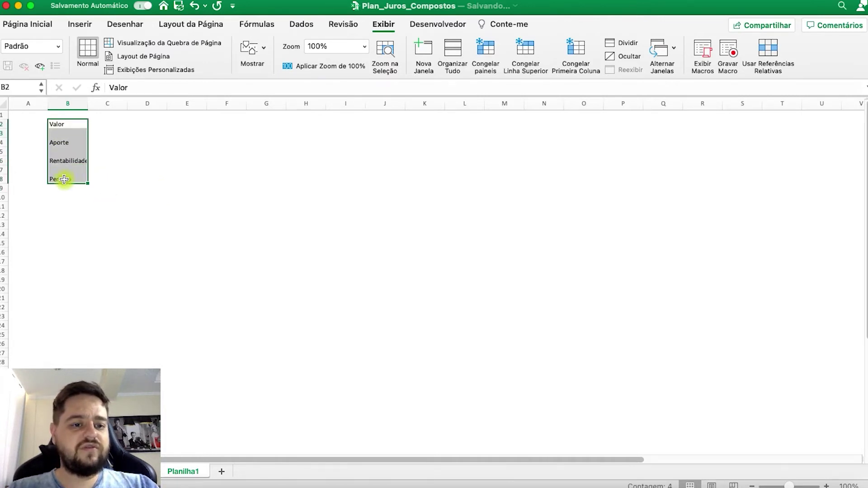
pyautogui.click(36, 23)
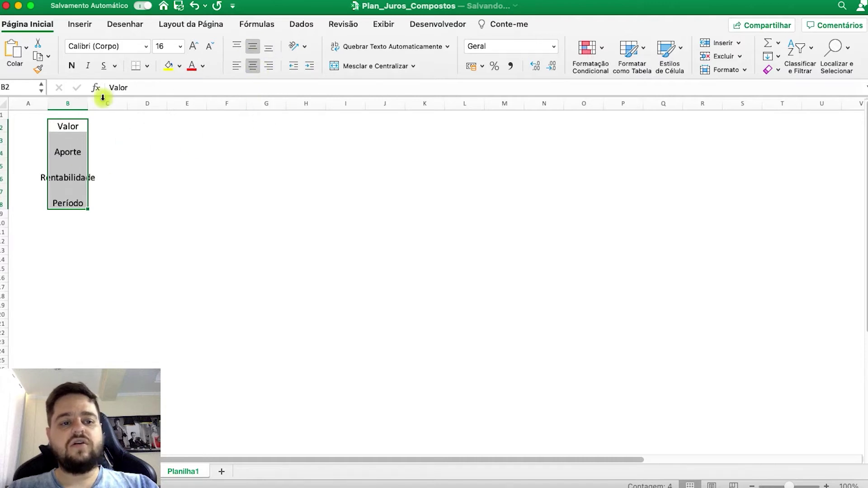
pyautogui.moveTo(88, 97); pyautogui.dragTo(108, 97)
pyautogui.click(206, 190)
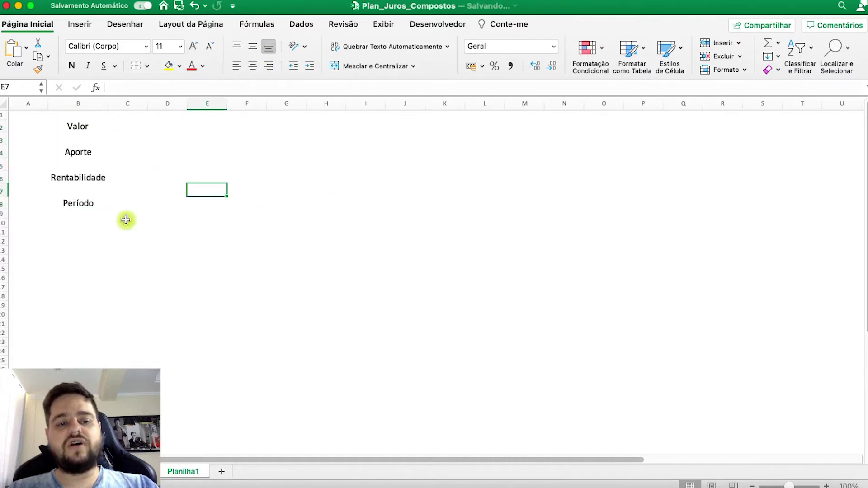
# Enter the table headers Número de Aportes, Valor, Valor de Juros and Valor Acumulado across I2:L2
pyautogui.click(350, 124)
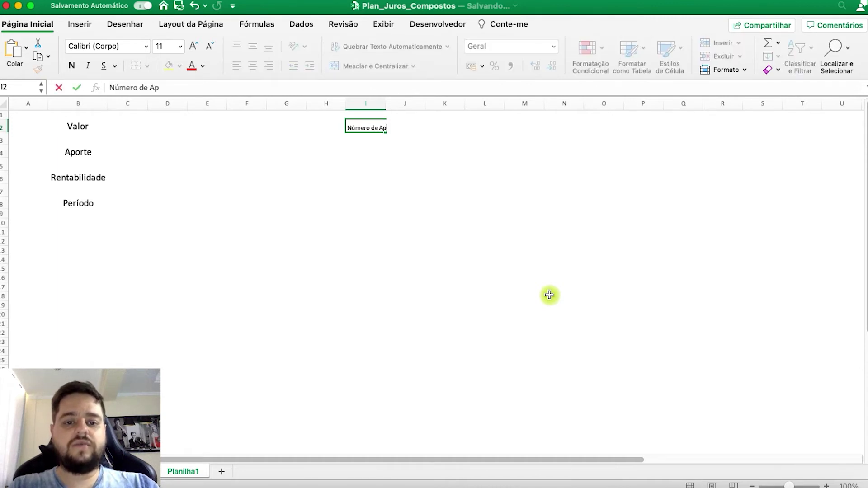
pyautogui.write('Número de Aportes')
pyautogui.press('Tab')
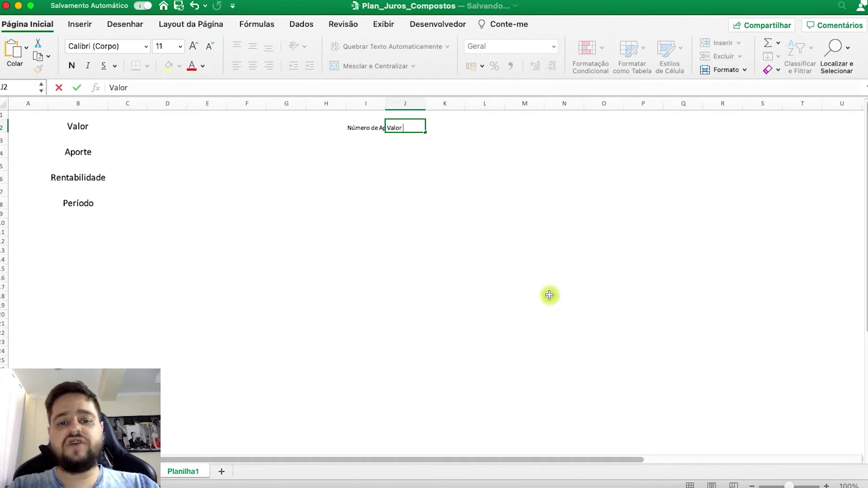
pyautogui.press('Tab')
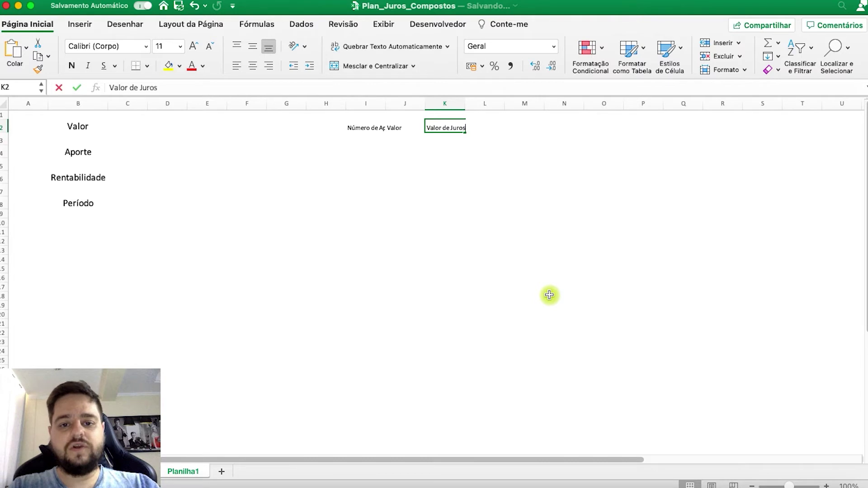
pyautogui.write('Valor de Juros')
pyautogui.press('Tab')
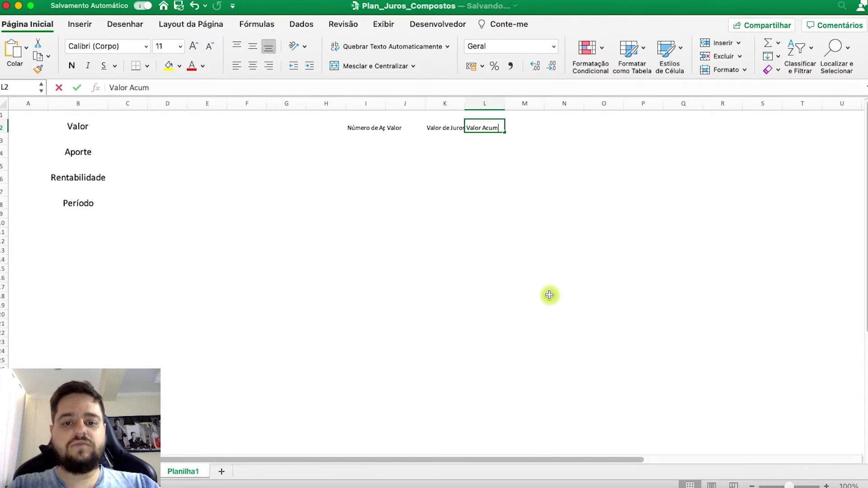
pyautogui.write('Valor Acumulado')
pyautogui.press('Return')
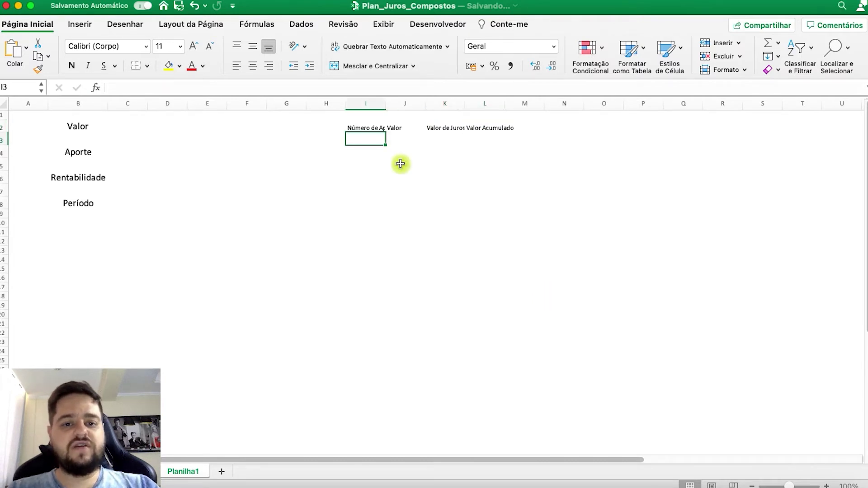
# Widen columns I to L so that each results table header fits its column
pyautogui.doubleClick(386, 107)
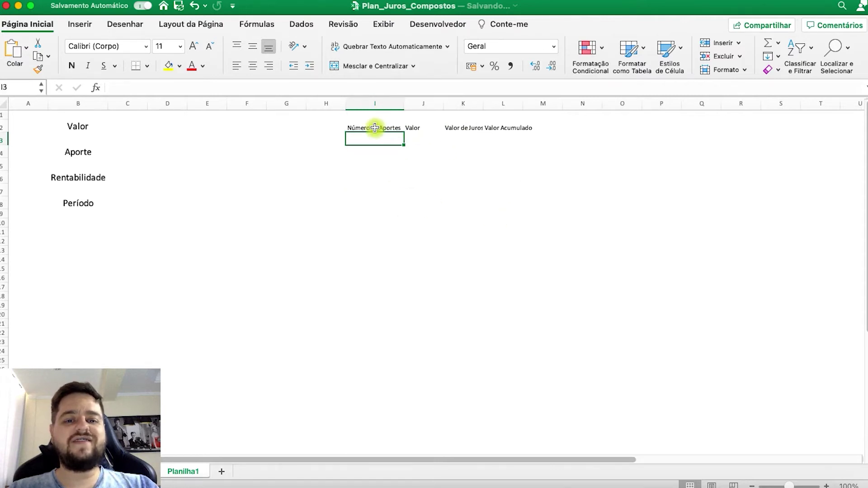
pyautogui.moveTo(373, 130); pyautogui.dragTo(500, 131)
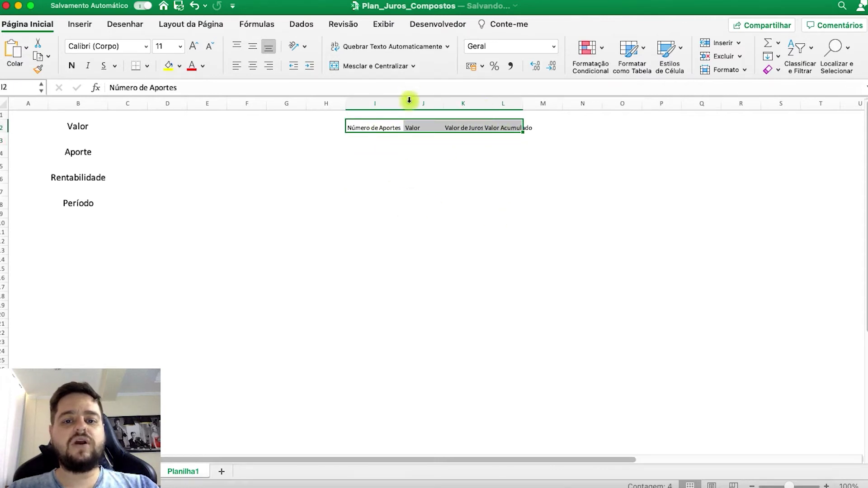
pyautogui.moveTo(388, 103); pyautogui.dragTo(491, 108)
pyautogui.doubleClick(481, 104)
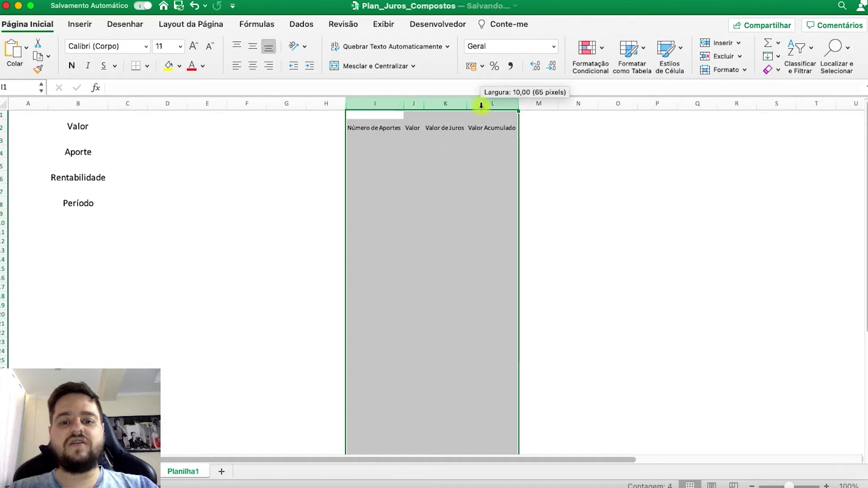
pyautogui.click(479, 139)
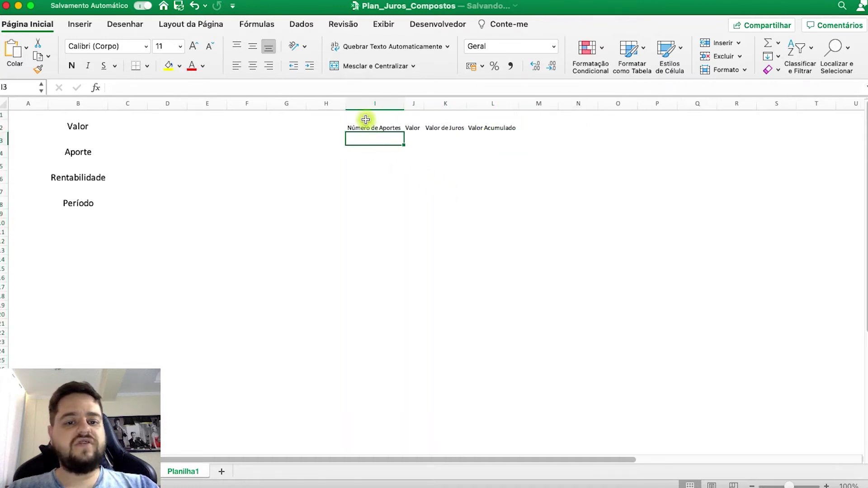
# Format the headers in I2:L2 as white 14-point centred text on dark blue fill and widen columns I to L equally
pyautogui.moveTo(372, 128); pyautogui.dragTo(503, 128)
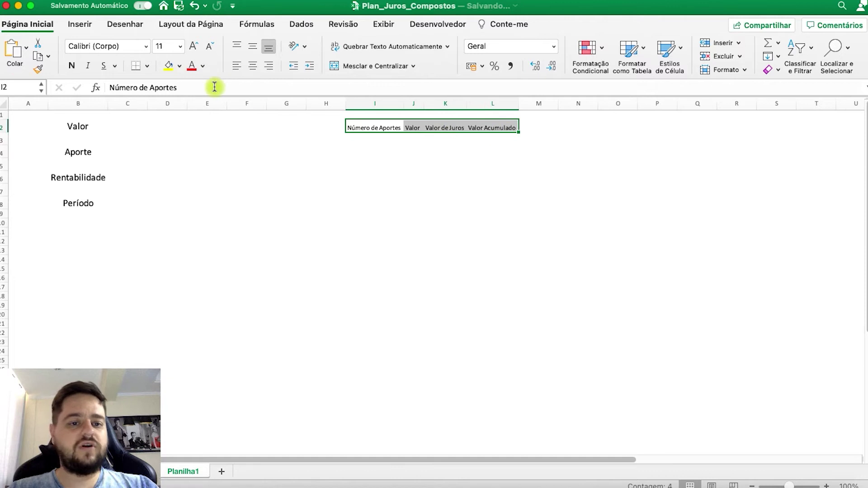
pyautogui.click(180, 66)
pyautogui.click(259, 204)
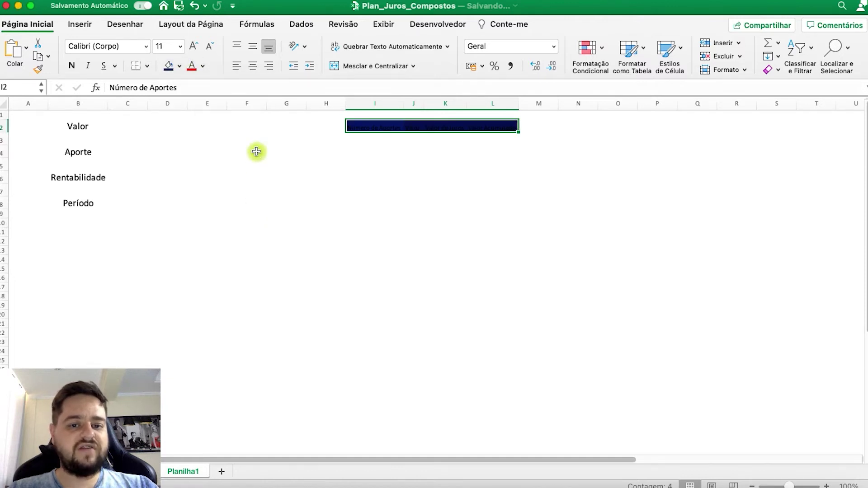
pyautogui.click(205, 68)
pyautogui.click(198, 120)
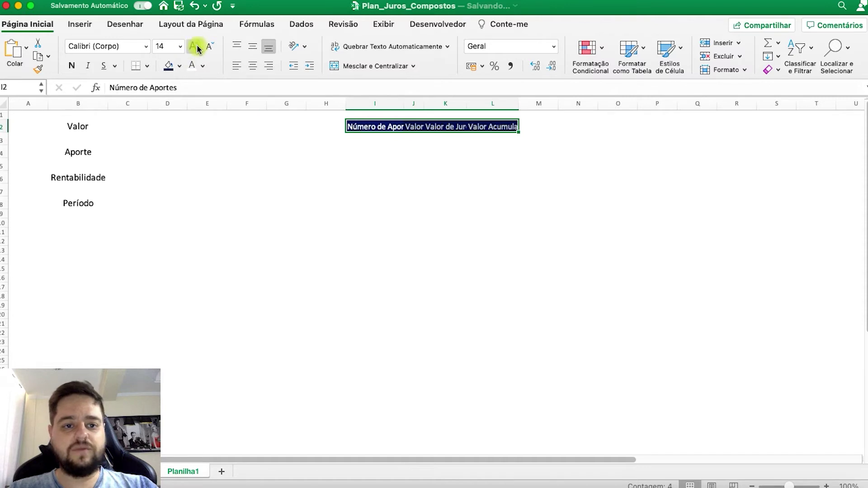
pyautogui.click(253, 65)
pyautogui.moveTo(380, 100); pyautogui.dragTo(431, 104)
# Enter =0 in I3 and format it as 12-point text centred horizontally and vertically
pyautogui.click(398, 141)
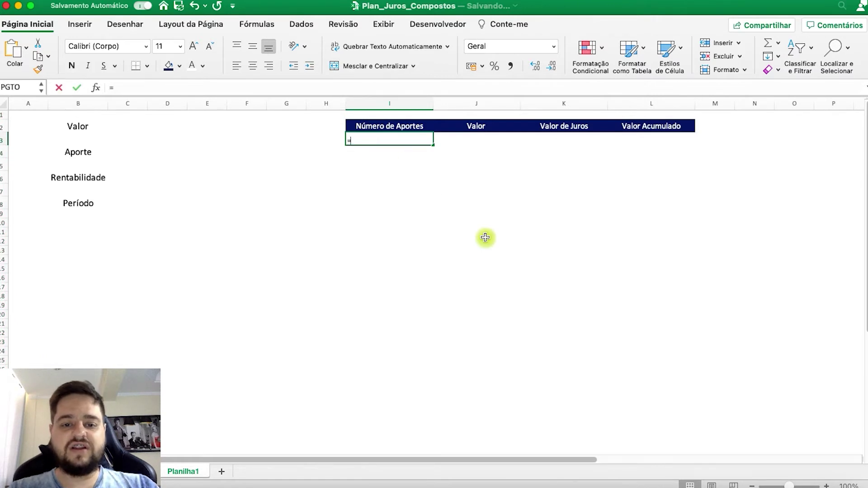
pyautogui.write('=0')
pyautogui.press('Return')
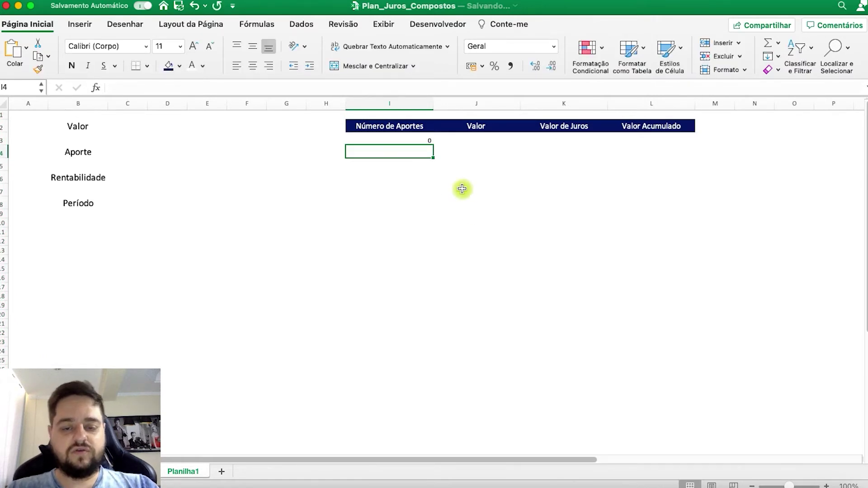
pyautogui.click(394, 140)
pyautogui.click(253, 66)
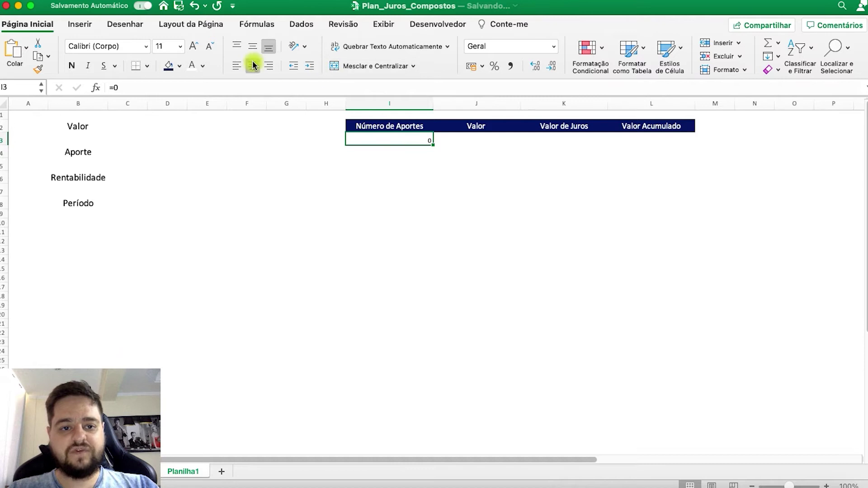
pyautogui.click(252, 46)
pyautogui.click(192, 47)
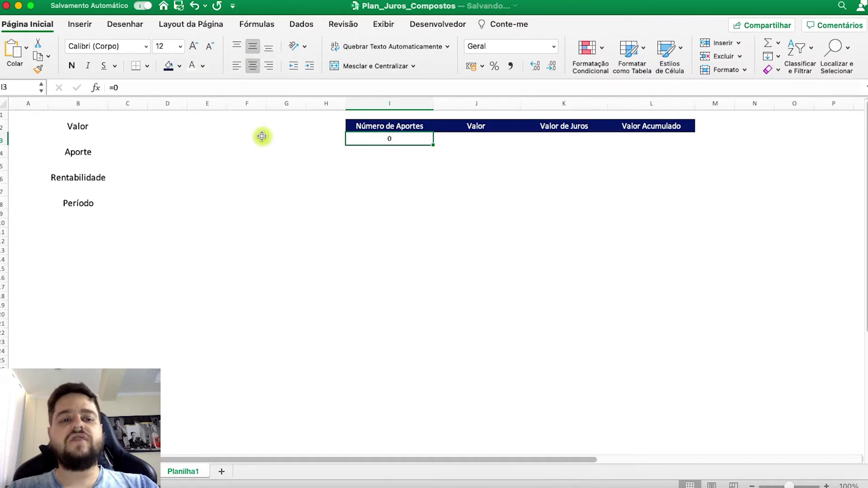
# Change the I3 formula to =SE(C8="";"";0) so it stays blank when the period is empty
pyautogui.click(114, 89)
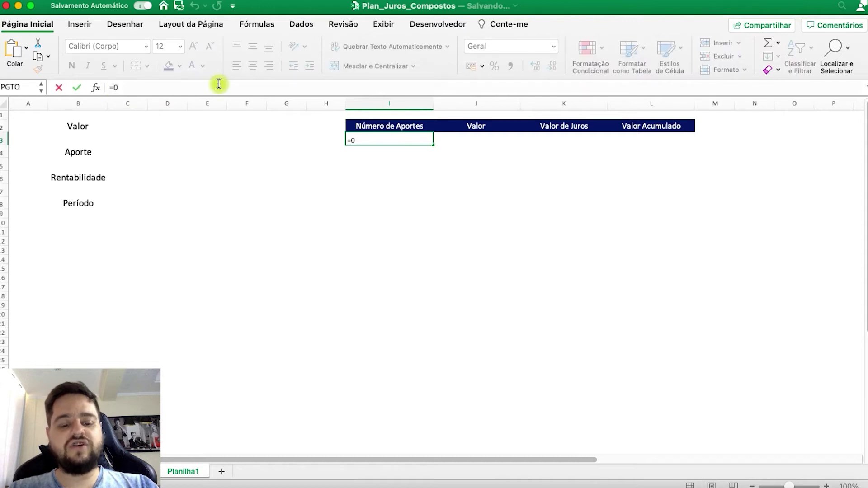
pyautogui.write('SE(')
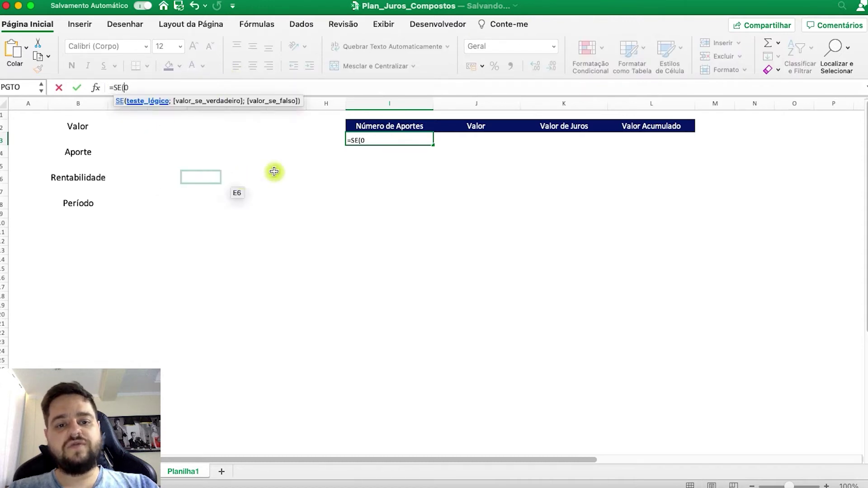
pyautogui.click(120, 202)
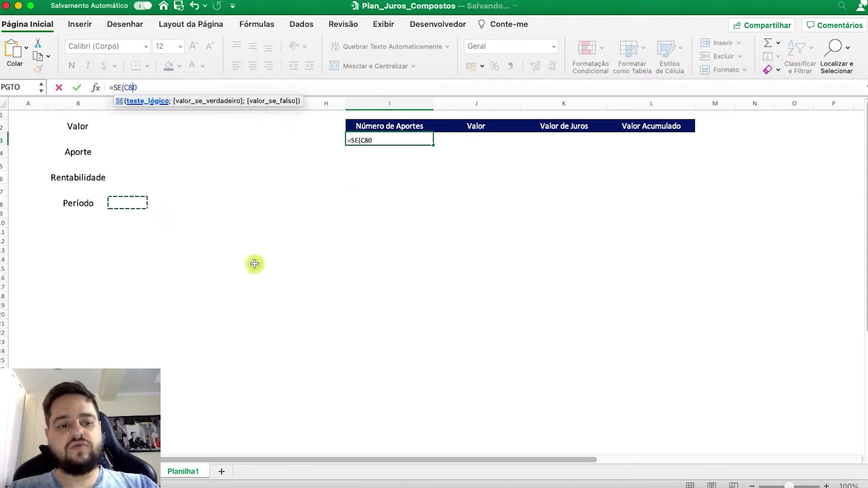
pyautogui.write('=')
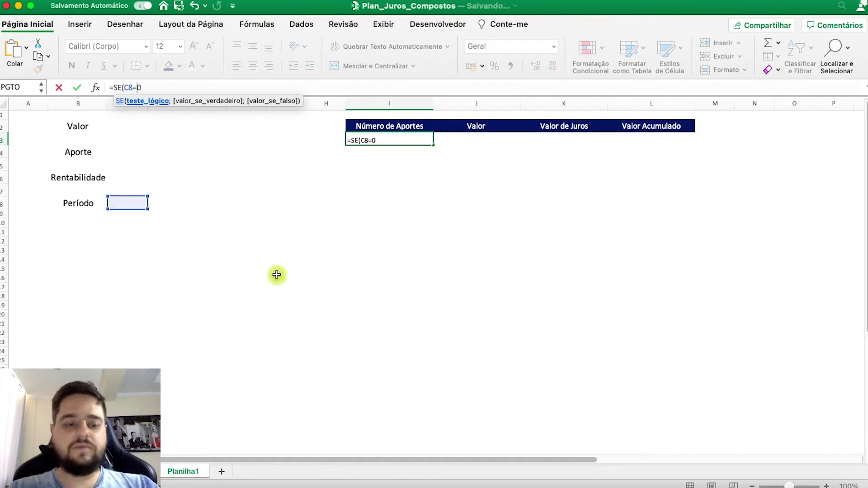
pyautogui.write('"";"";')
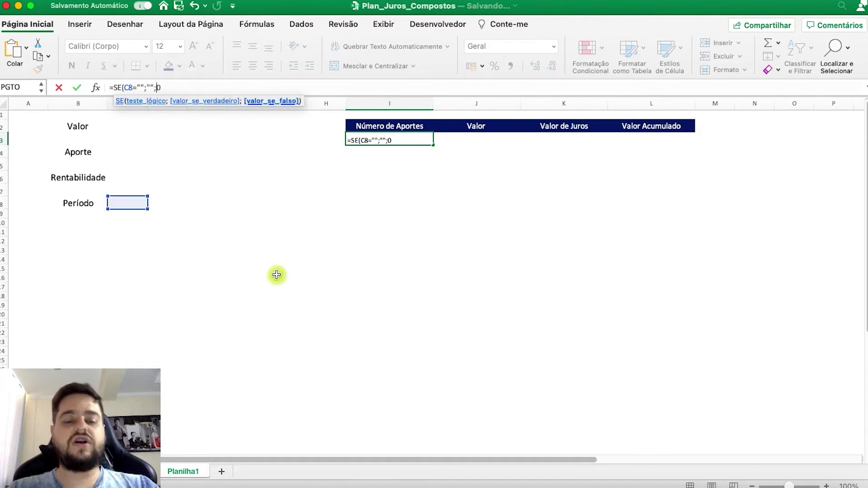
pyautogui.press('Return')
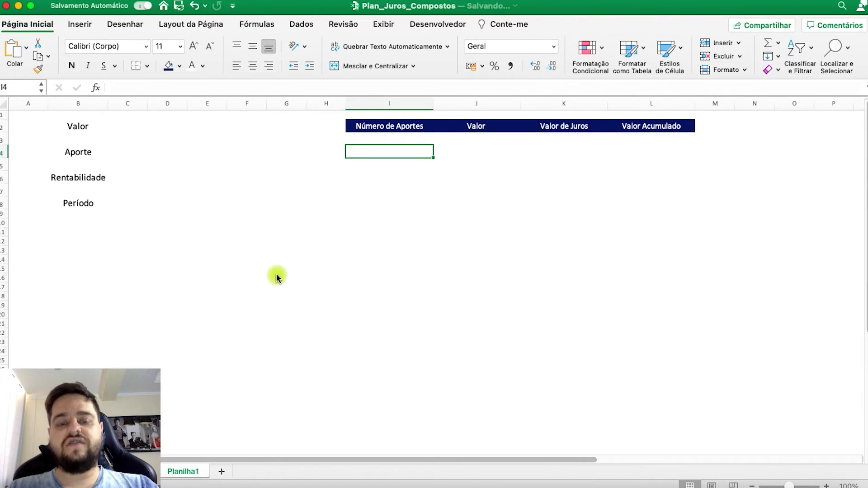
# Enter 120 as the Período in C8 and centre the cells C2:C8 horizontally and vertically
pyautogui.click(127, 202)
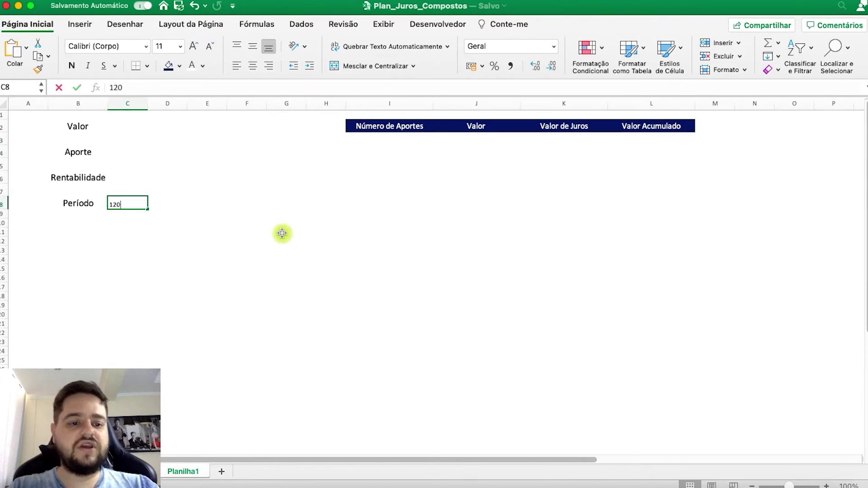
pyautogui.press('BackSpace')
pyautogui.press('Return')
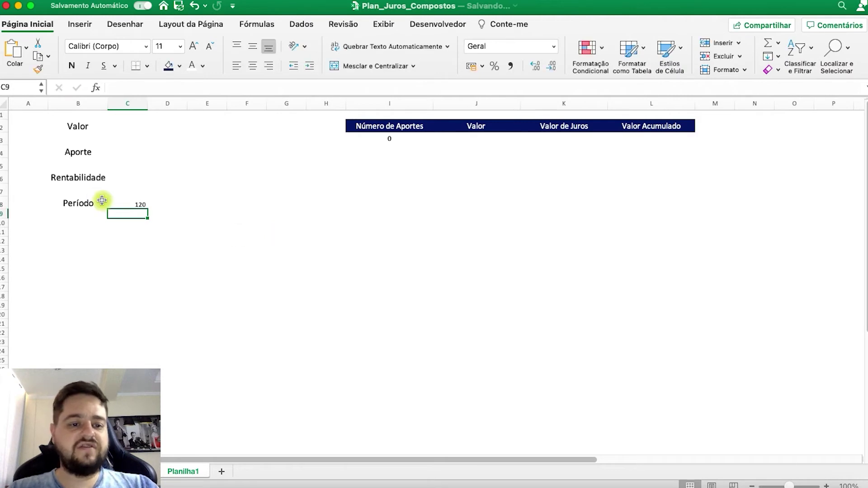
pyautogui.moveTo(134, 207); pyautogui.dragTo(132, 127)
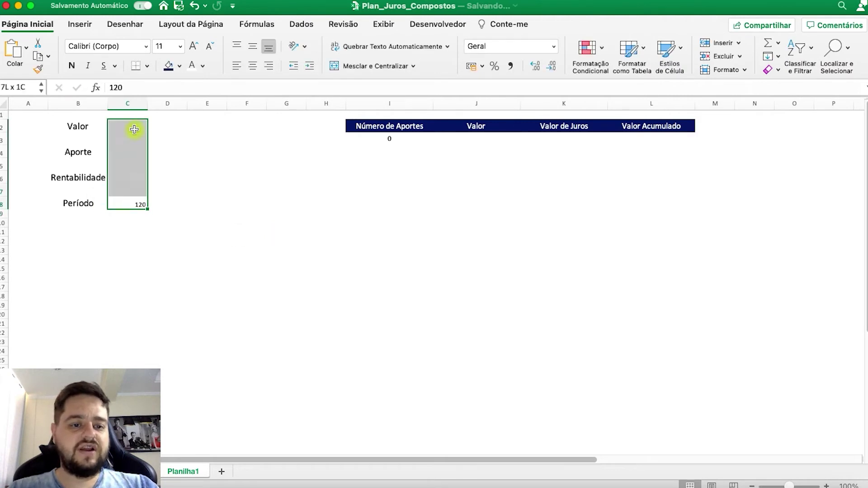
pyautogui.click(250, 50)
pyautogui.click(167, 231)
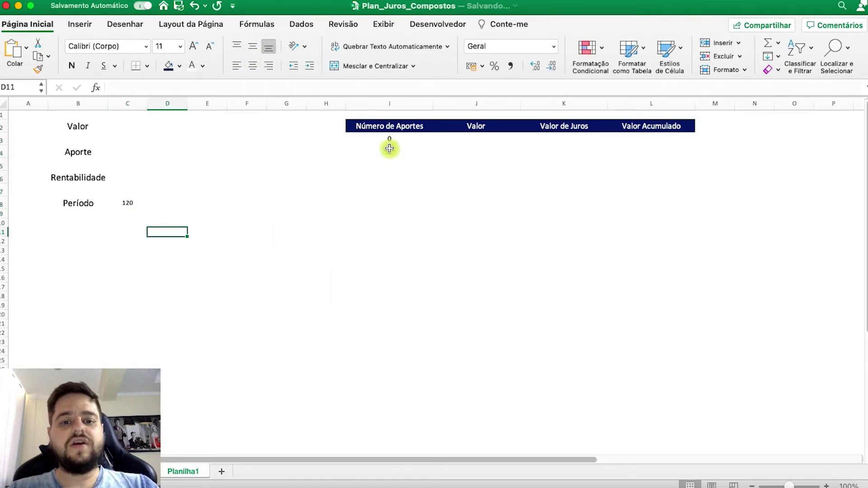
pyautogui.click(389, 149)
pyautogui.click(400, 140)
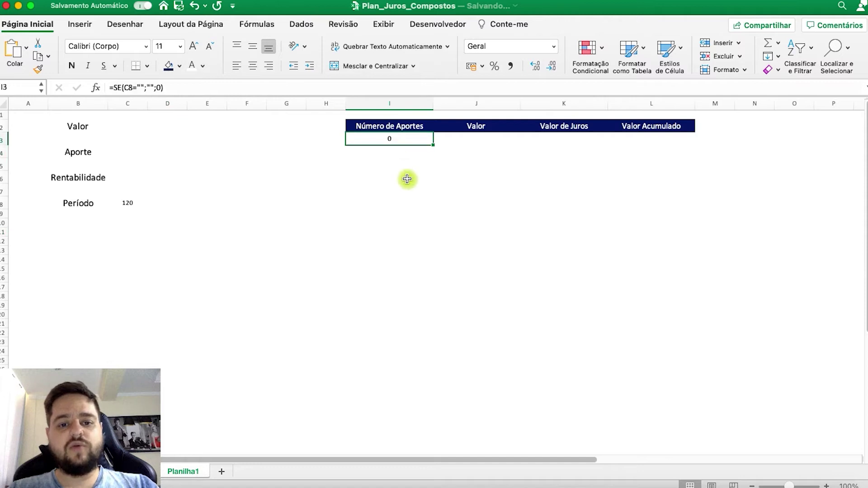
pyautogui.click(385, 156)
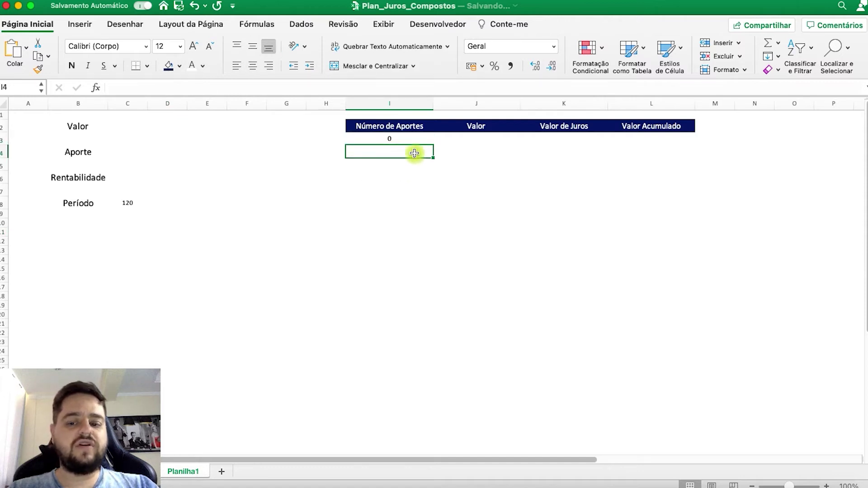
# Enter the formula =SE(C2="";"";C2) in J3 under the Valor header
pyautogui.click(472, 139)
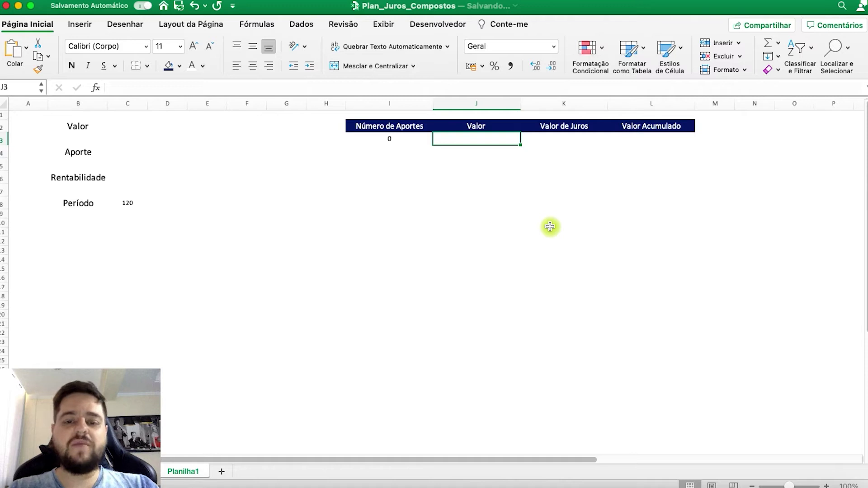
pyautogui.write('=se(')
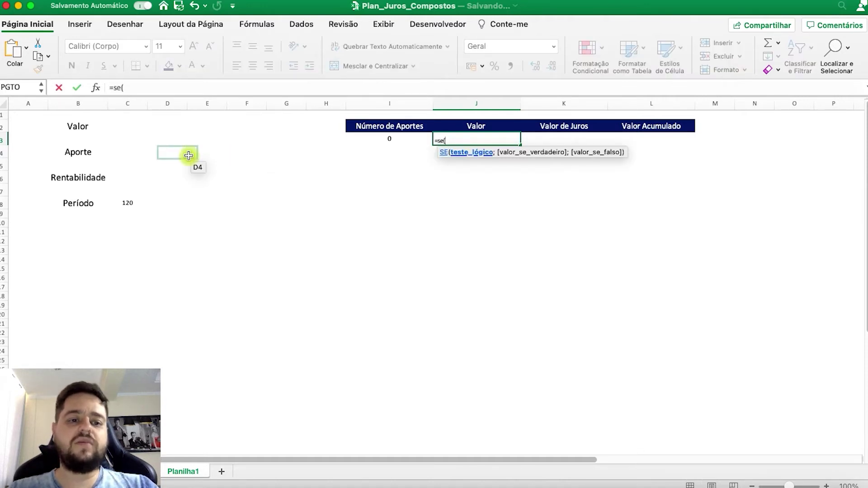
pyautogui.click(137, 122)
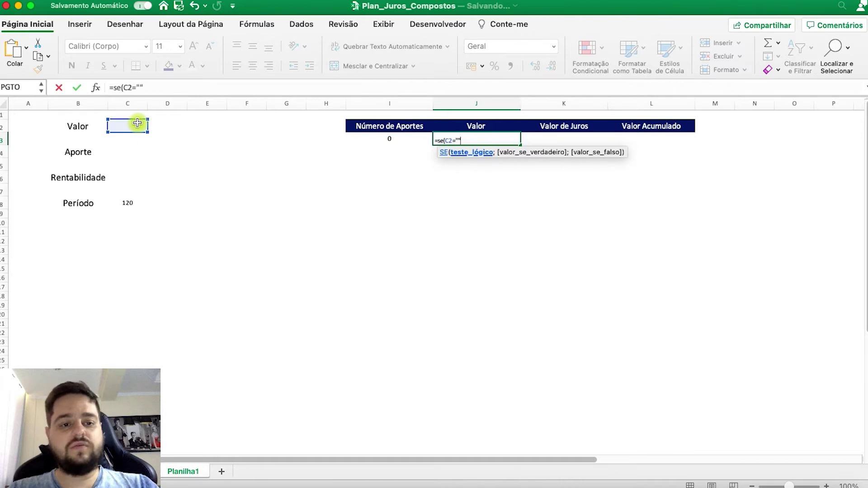
pyautogui.write('="";"')
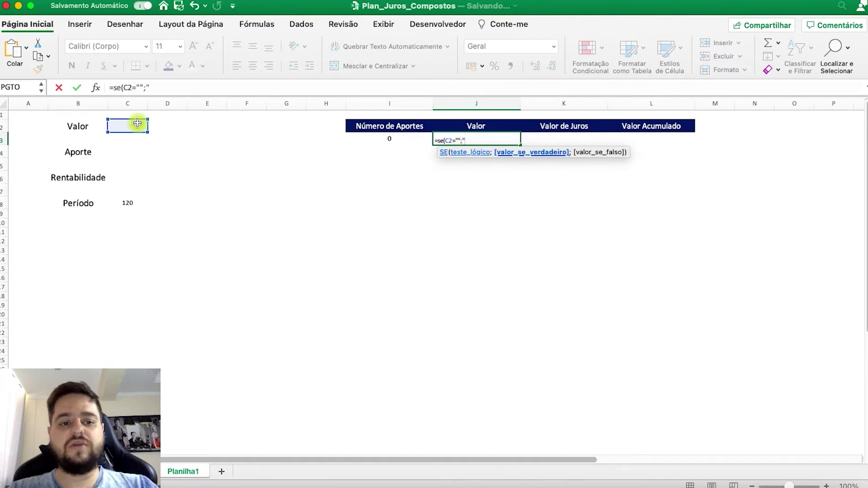
pyautogui.write('";')
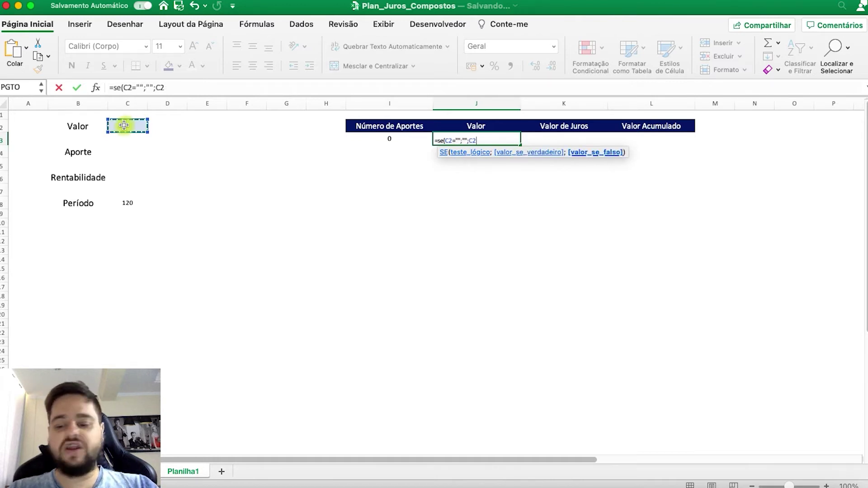
pyautogui.press('Escape')
# Enter 1000 as the Valor in C2 and apply the Brazilian real accounting format to C2:C4
pyautogui.click(126, 128)
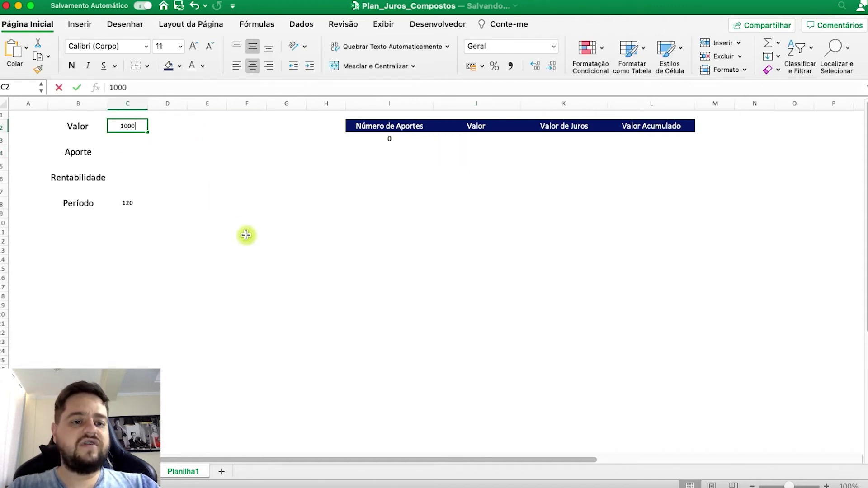
pyautogui.write('1000')
pyautogui.press('Return')
pyautogui.click(121, 125)
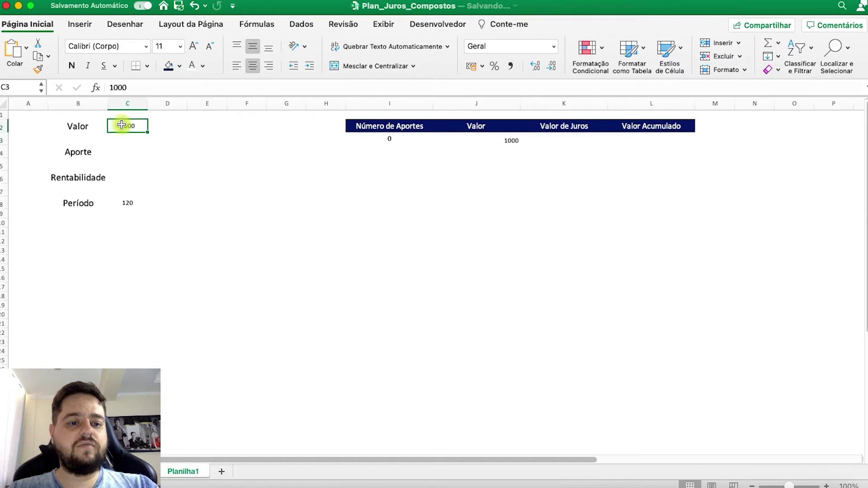
pyautogui.moveTo(121, 125); pyautogui.dragTo(129, 155)
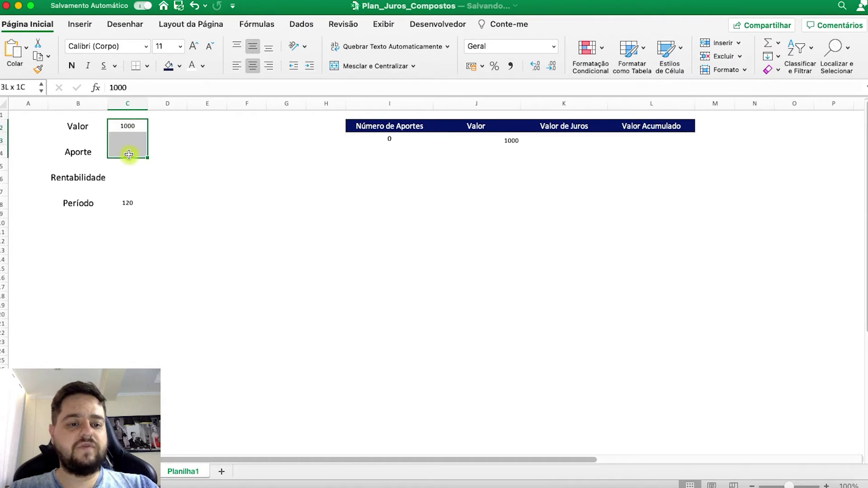
pyautogui.click(482, 67)
pyautogui.click(483, 83)
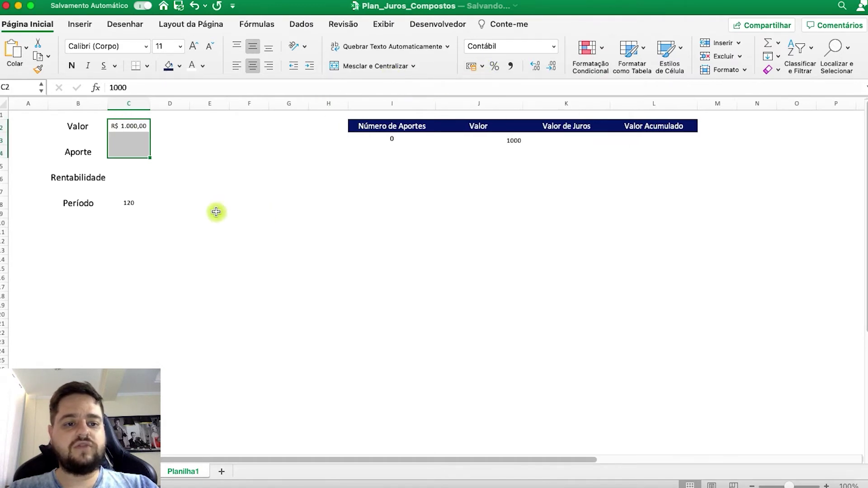
# Apply the Brazilian real accounting format to columns J:L, covering Valor, Valor de Juros and Valor Acumulado
pyautogui.click(491, 102)
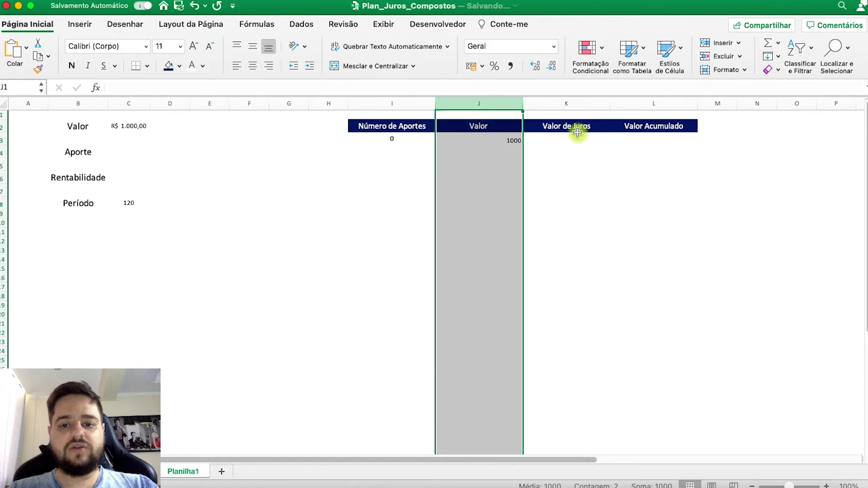
pyautogui.moveTo(569, 104); pyautogui.dragTo(616, 108)
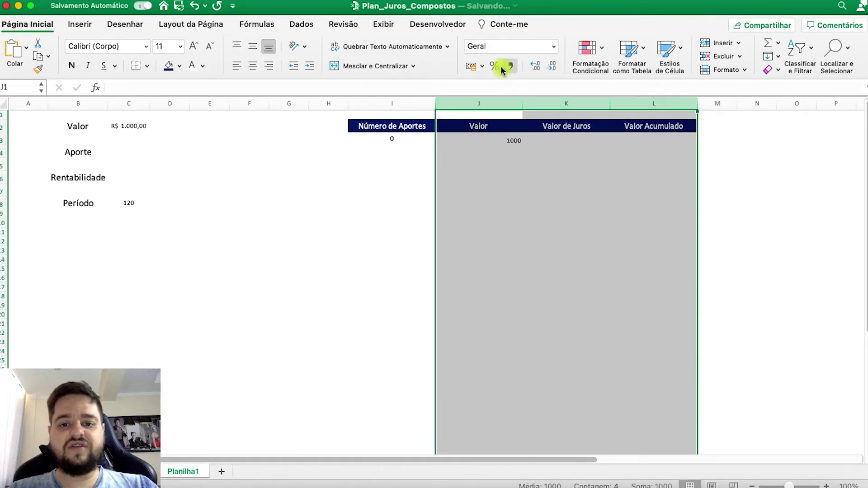
pyautogui.click(482, 67)
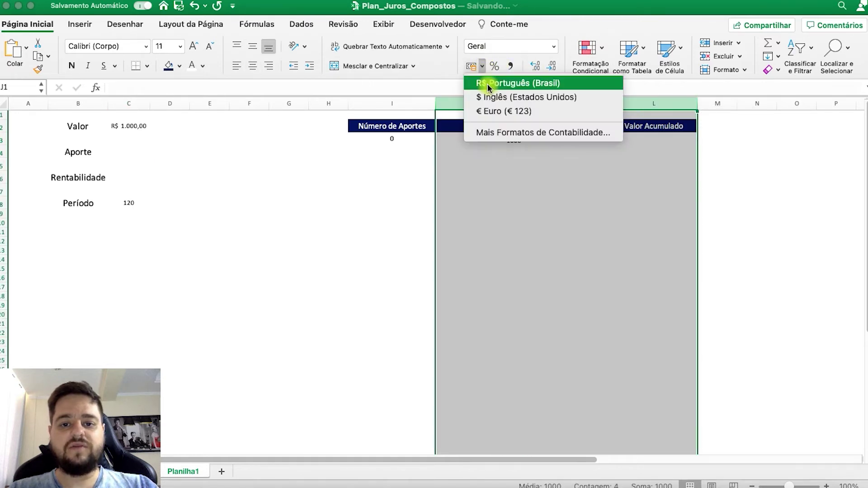
pyautogui.click(490, 82)
pyautogui.click(513, 201)
# Increase the font size of the results table columns I:L to 14
pyautogui.moveTo(427, 103); pyautogui.dragTo(655, 106)
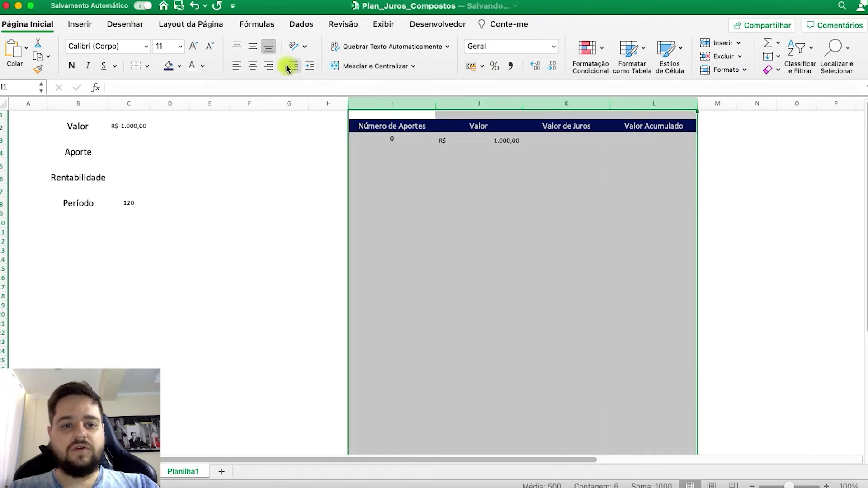
pyautogui.click(199, 49)
pyautogui.click(198, 48)
pyautogui.click(481, 177)
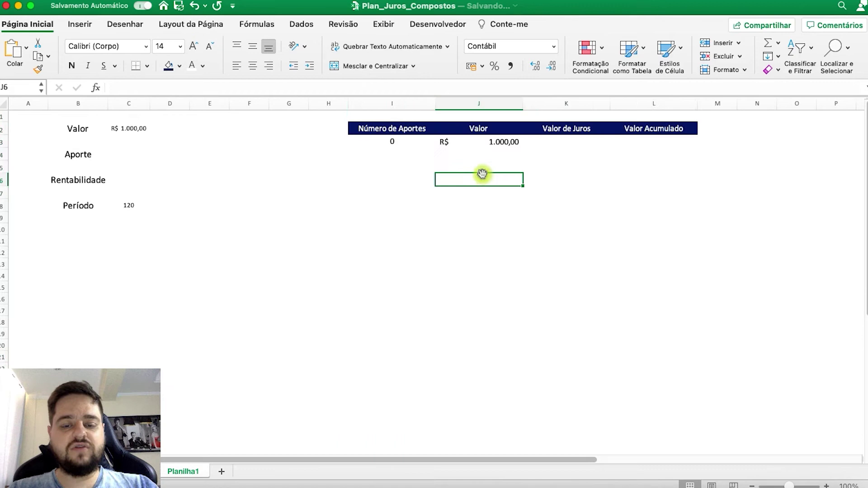
pyautogui.click(506, 141)
pyautogui.click(566, 143)
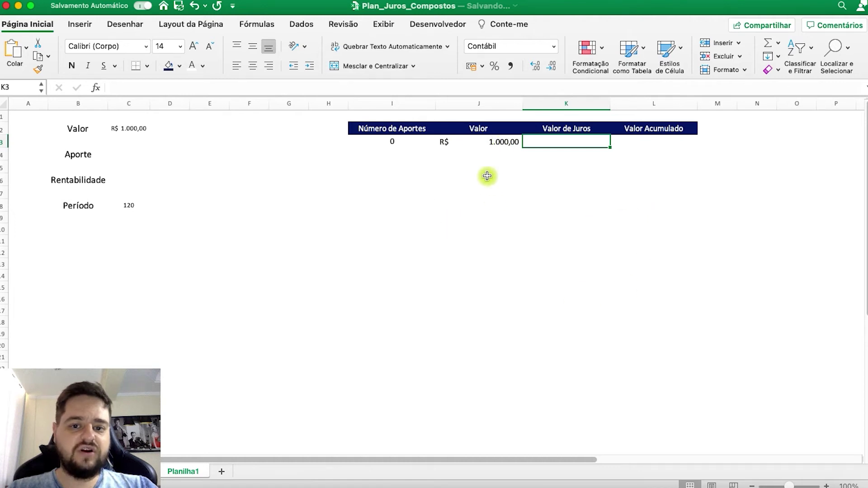
pyautogui.click(497, 141)
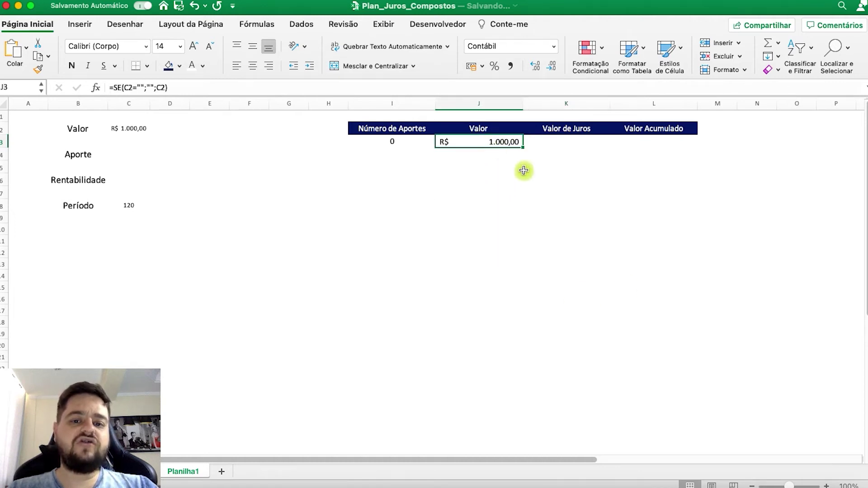
pyautogui.click(136, 180)
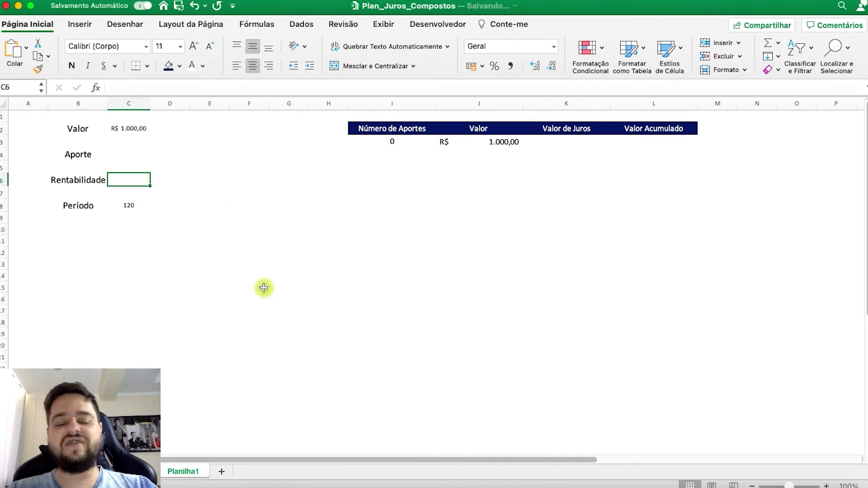
# Change the B6 label to Rentabilidade (mensal) and autofit the width of column B
pyautogui.doubleClick(100, 179)
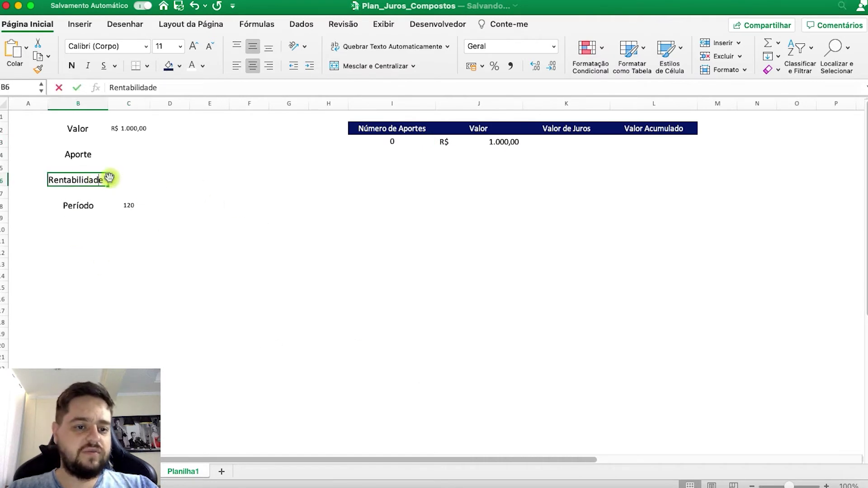
pyautogui.write('(mensal')
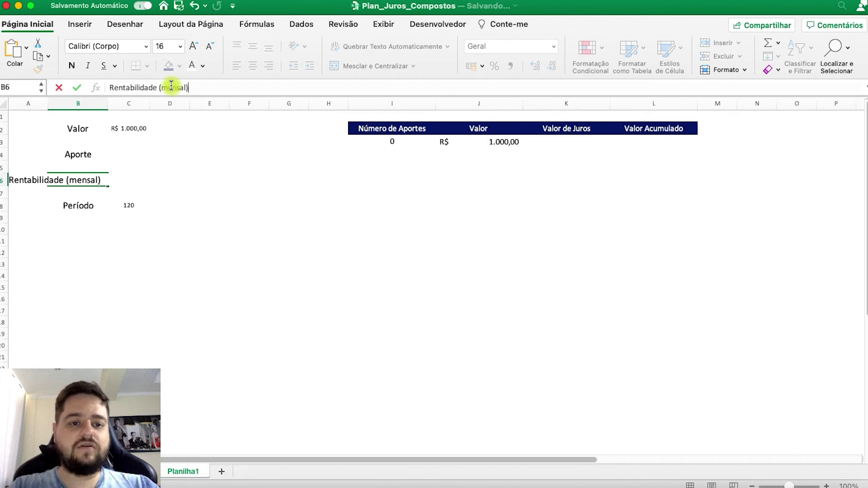
pyautogui.press('Return')
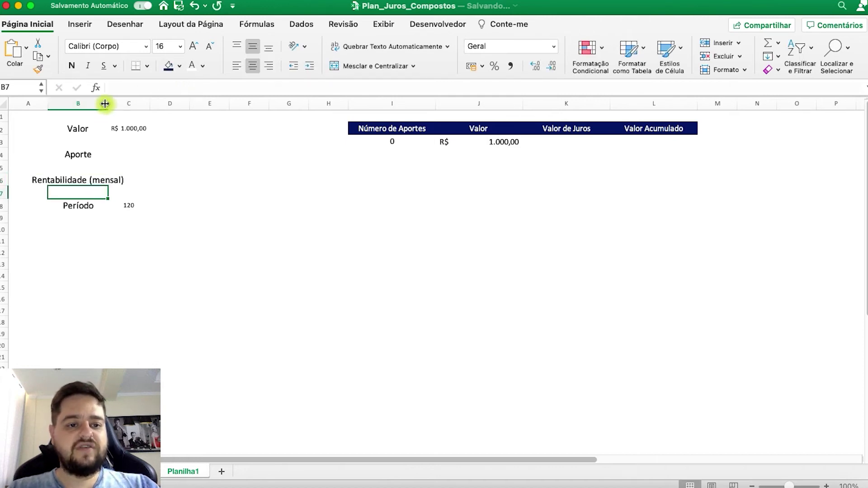
pyautogui.doubleClick(108, 104)
# Enter 0,75% as the Rentabilidade (mensal) in C6
pyautogui.click(181, 182)
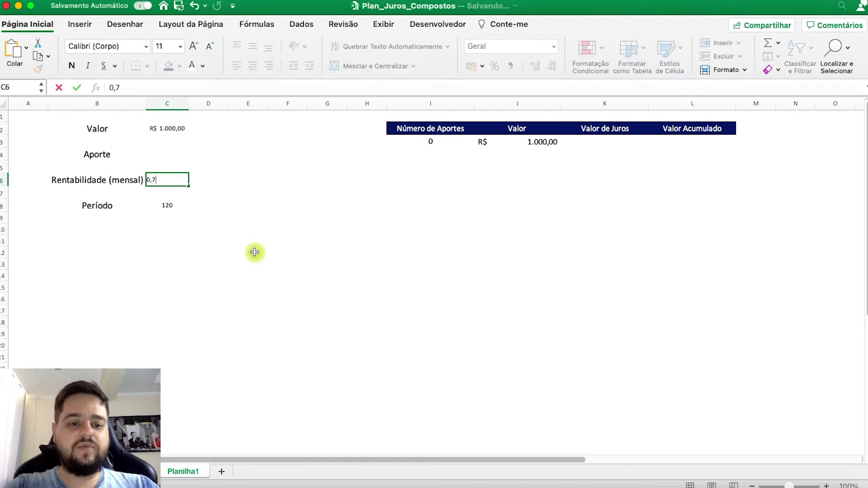
pyautogui.write('0,75%')
pyautogui.press('Return')
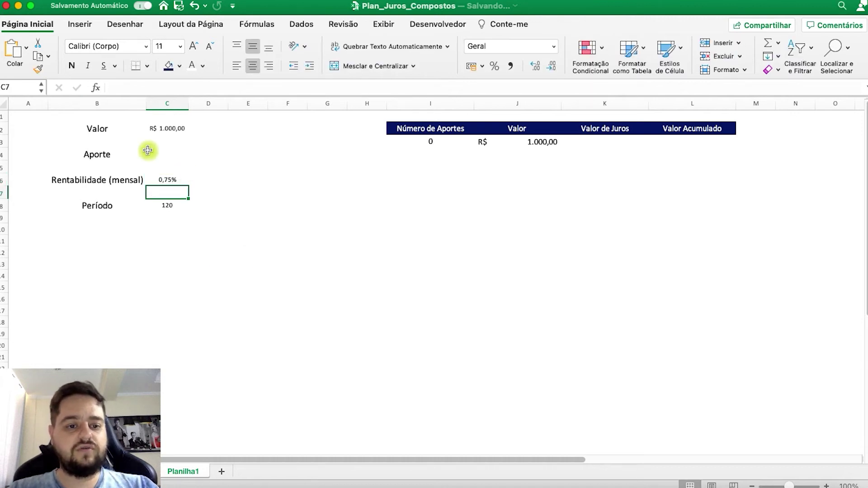
pyautogui.click(183, 181)
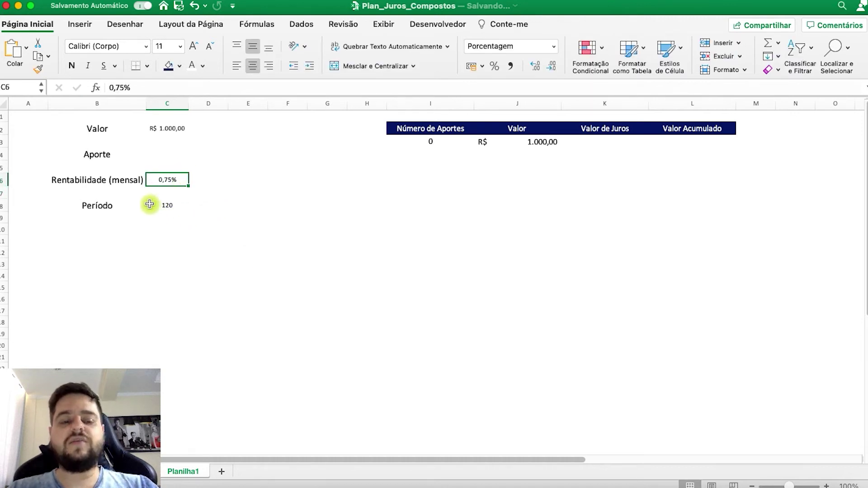
# Enter the formula =SE(C6="";"";$C$6*J3) in K3 under the Valor de Juros header
pyautogui.click(604, 141)
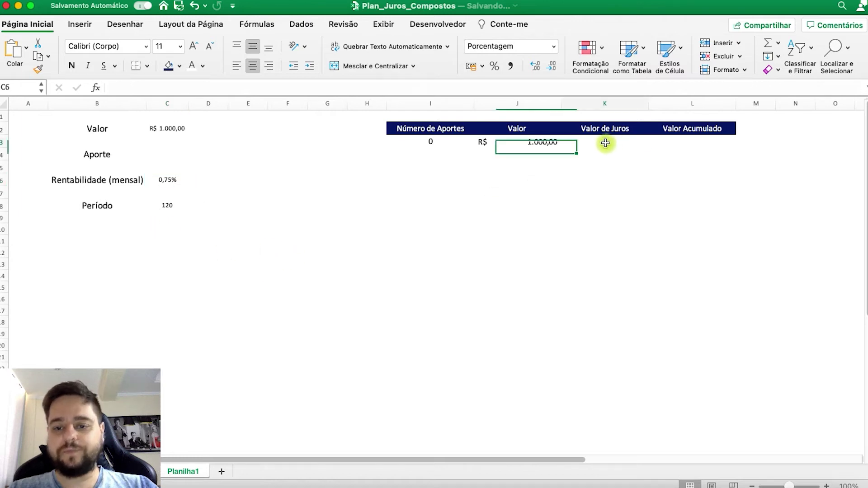
pyautogui.write('=')
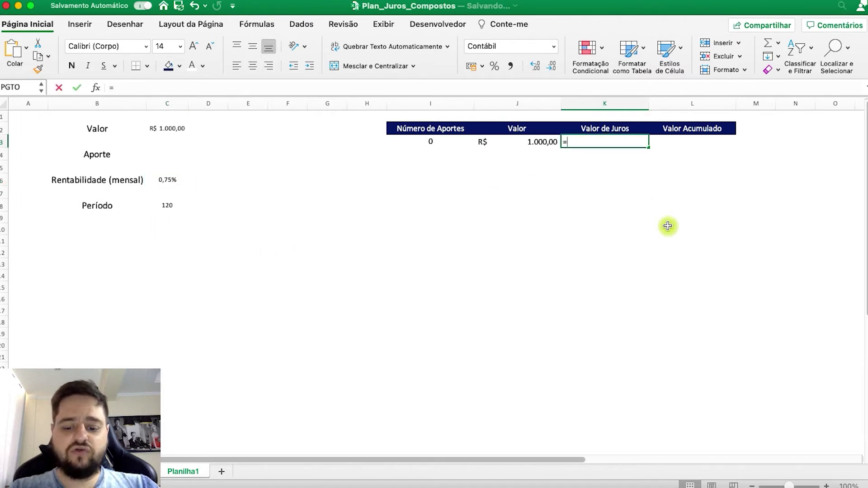
pyautogui.write('se(')
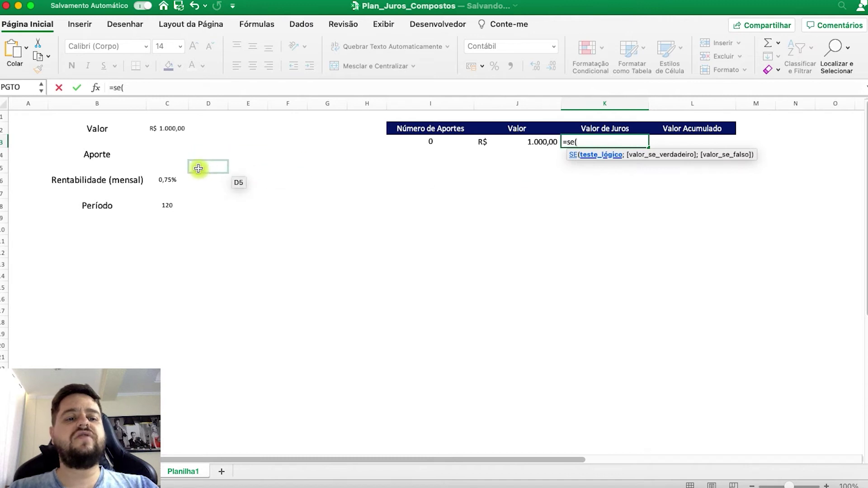
pyautogui.click(173, 182)
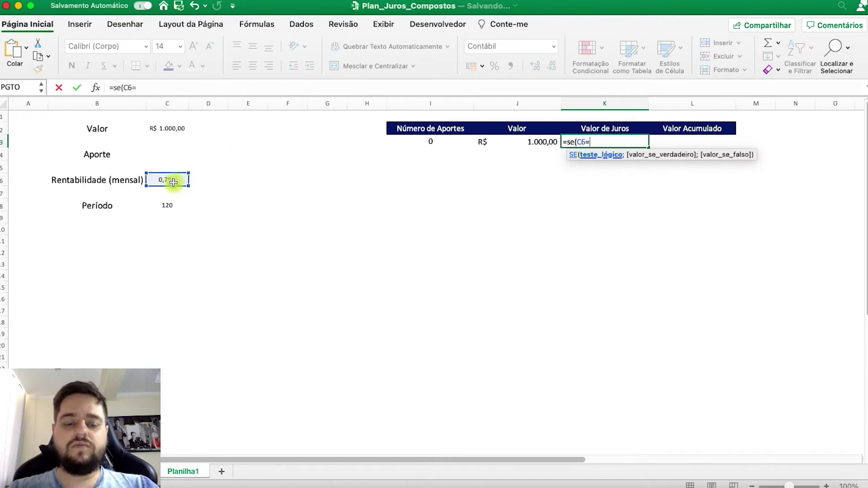
pyautogui.write('="";"";')
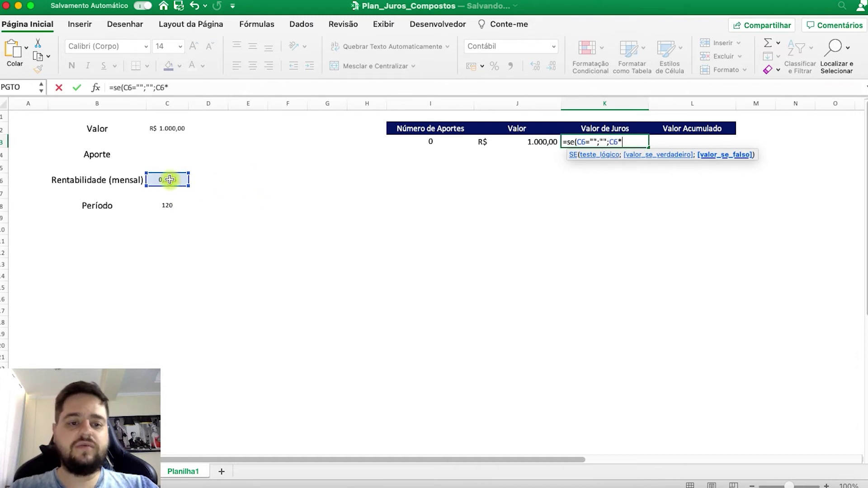
pyautogui.click(168, 88)
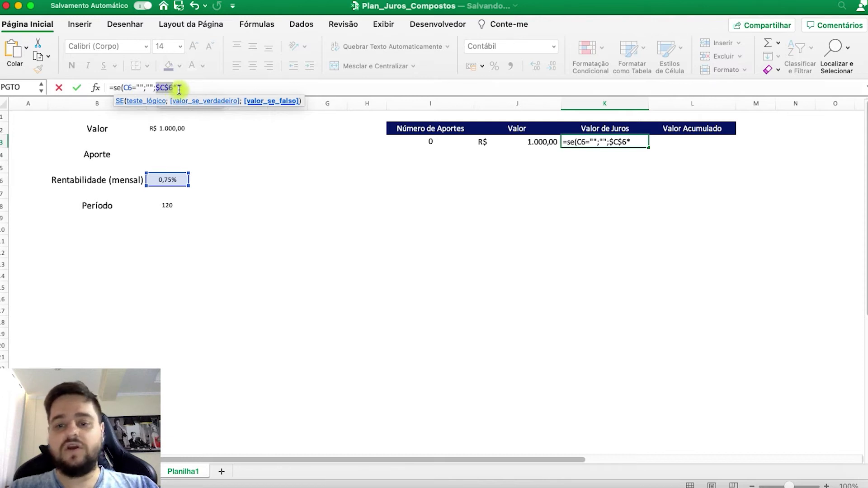
pyautogui.click(222, 88)
pyautogui.click(516, 142)
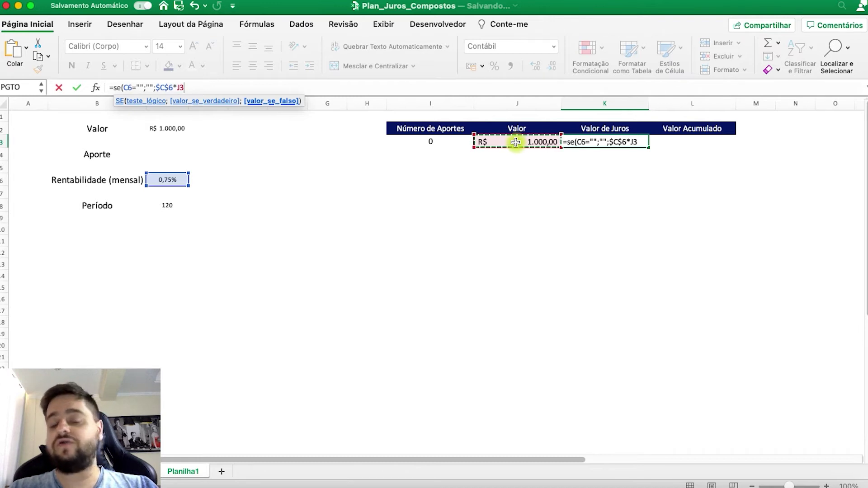
pyautogui.press('Return')
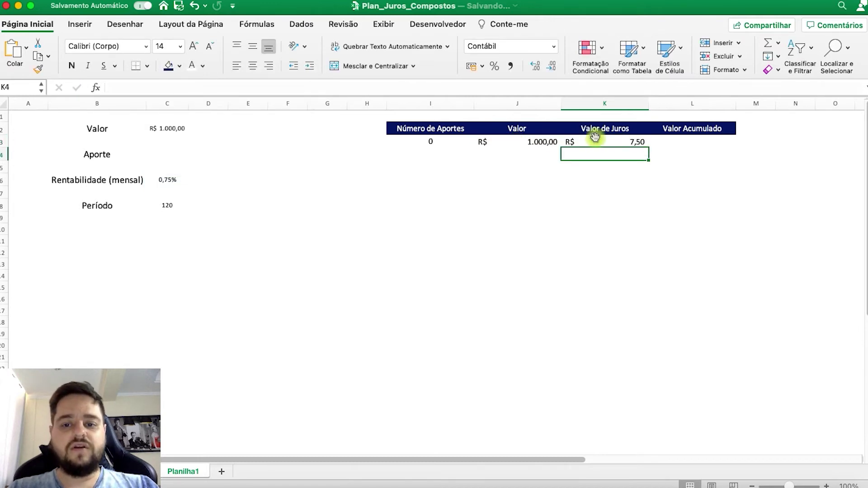
pyautogui.click(605, 142)
pyautogui.click(516, 142)
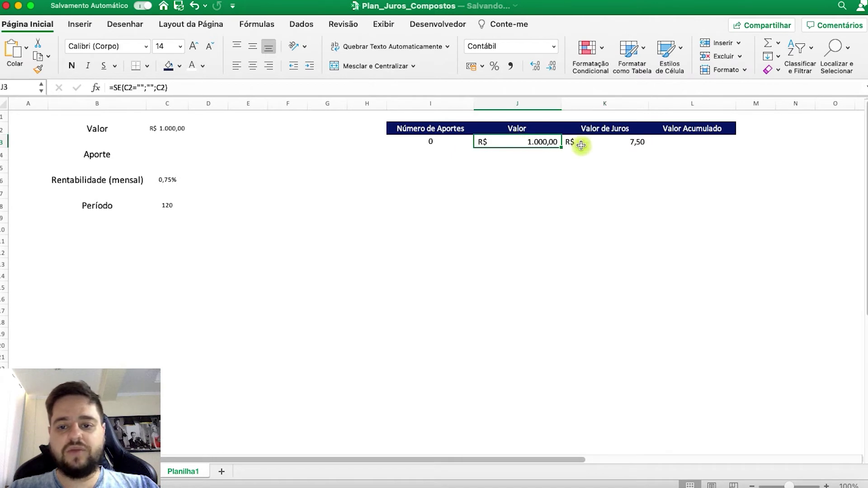
pyautogui.click(606, 141)
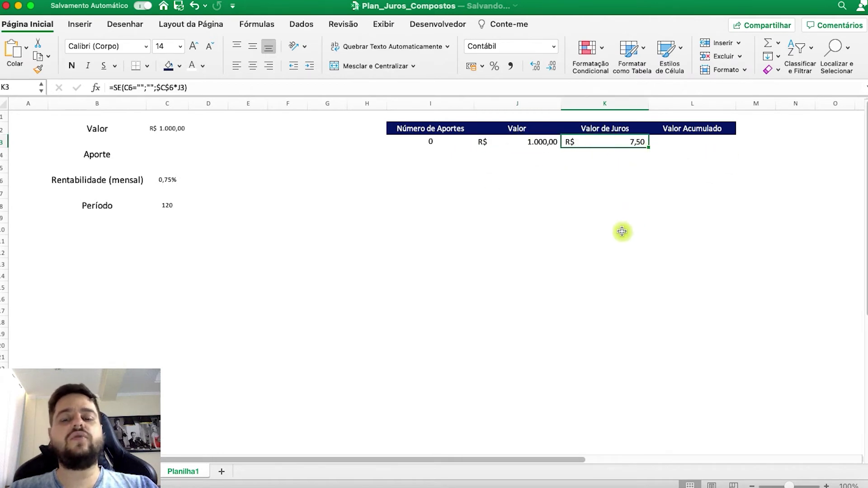
# Enter the formula =K3+J3+$C$4 in L3 under the Valor Acumulado header, with the Aporte reference made absolute
pyautogui.click(682, 143)
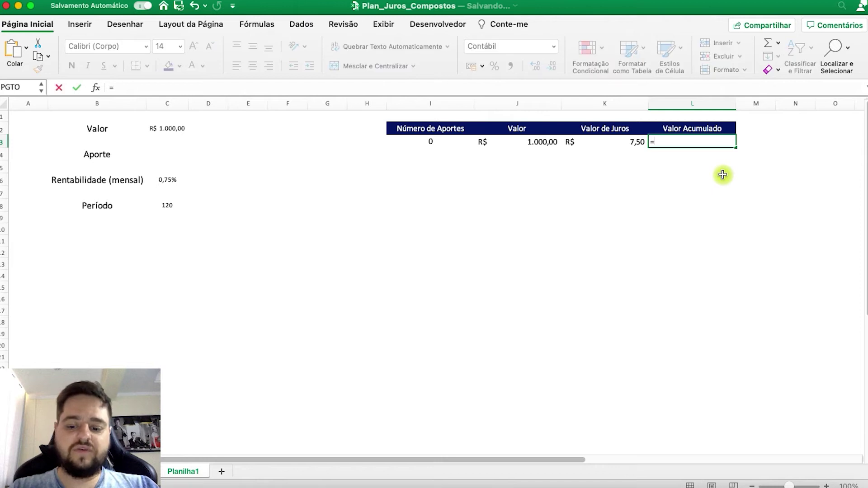
pyautogui.write('=')
pyautogui.press('Left')
pyautogui.write('+')
pyautogui.press('Left')
pyautogui.press('Left')
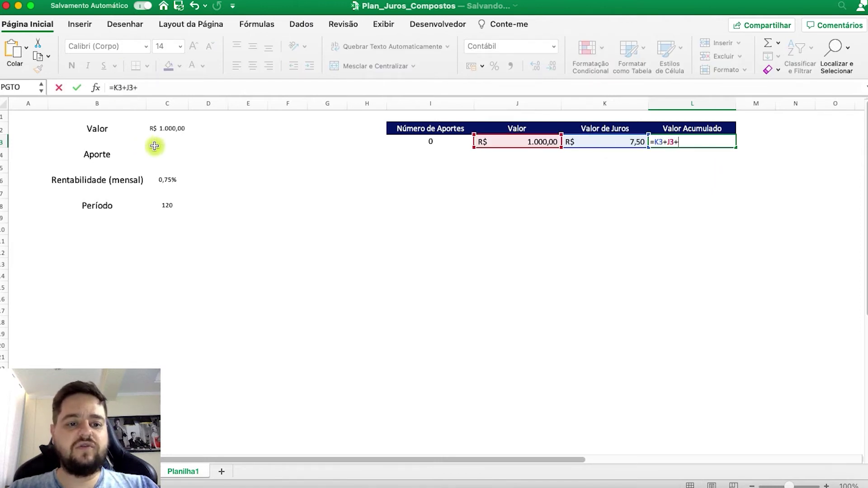
pyautogui.click(169, 155)
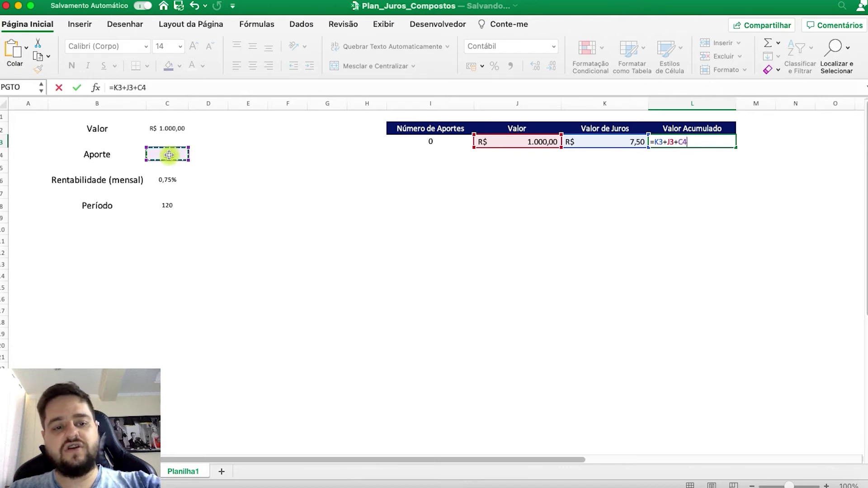
pyautogui.press('super+t')
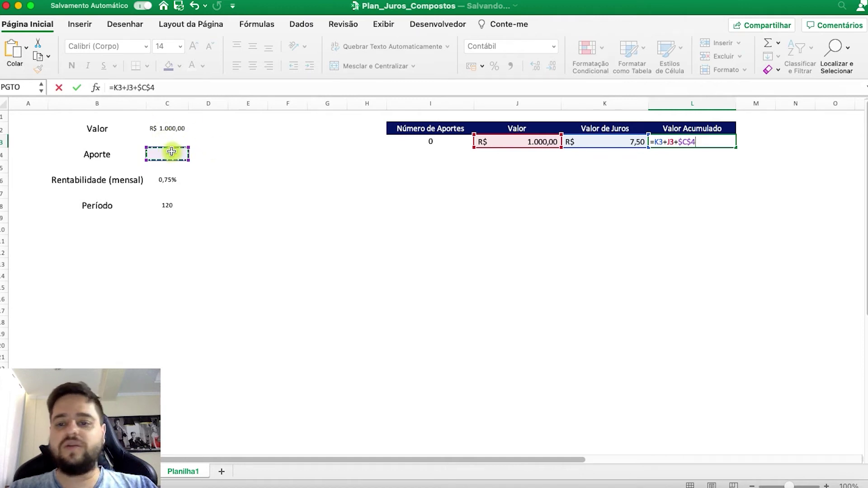
pyautogui.press('Return')
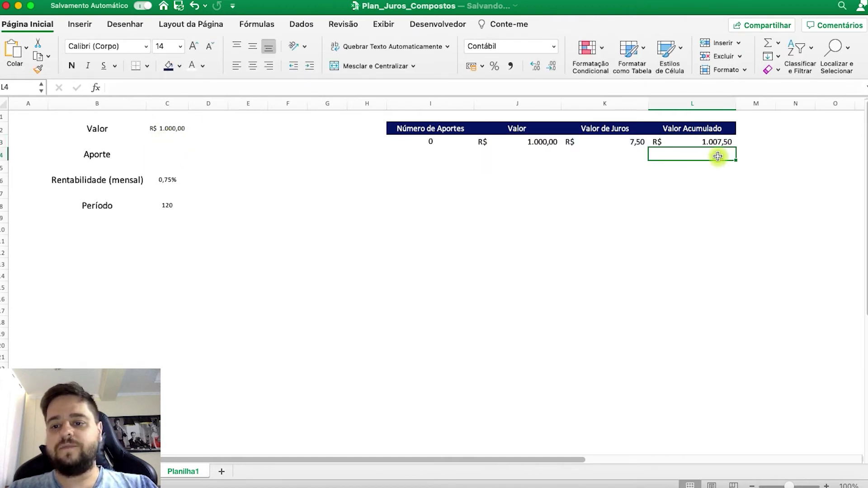
# Enter 300 as the Aporte in C4
pyautogui.click(695, 142)
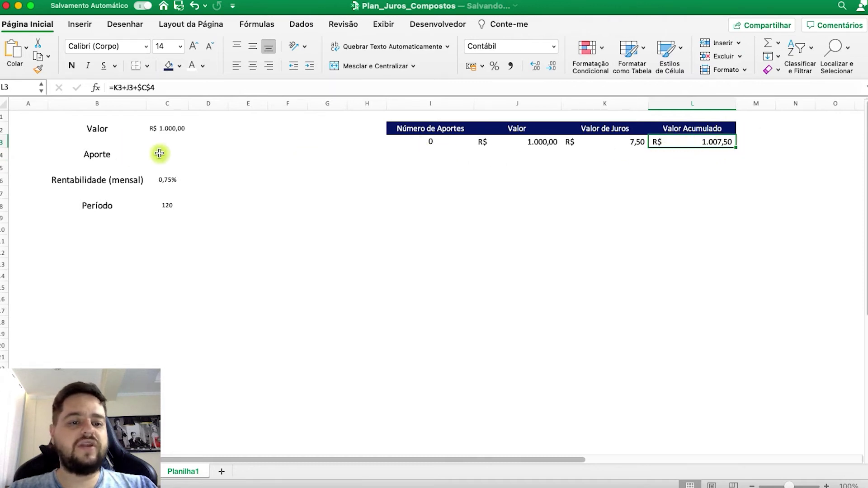
pyautogui.click(175, 160)
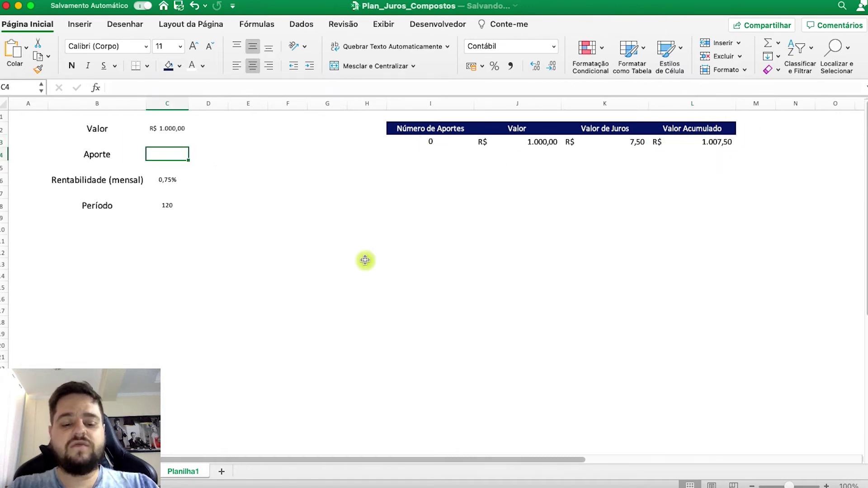
pyautogui.write('300')
pyautogui.press('Return')
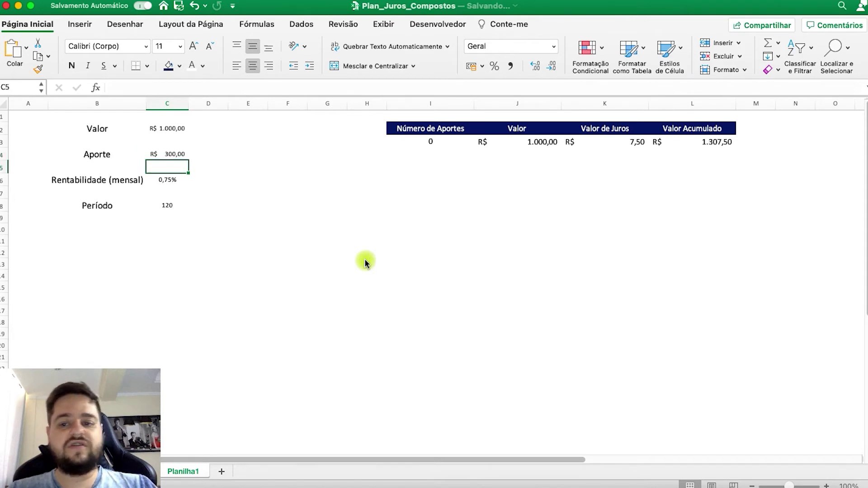
pyautogui.moveTo(418, 129); pyautogui.dragTo(375, 154)
pyautogui.click(567, 206)
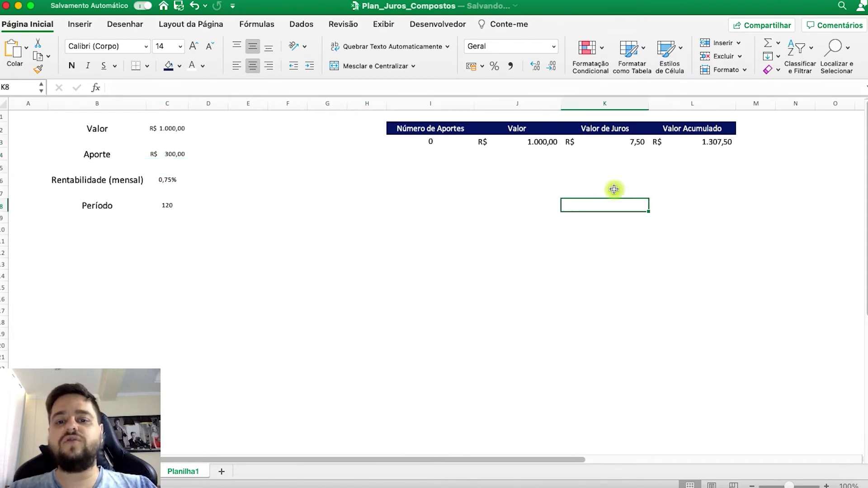
pyautogui.click(698, 140)
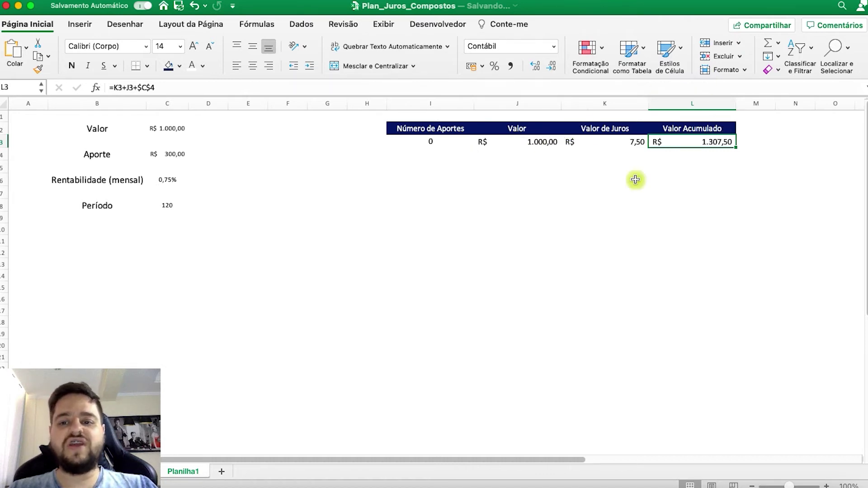
pyautogui.click(174, 155)
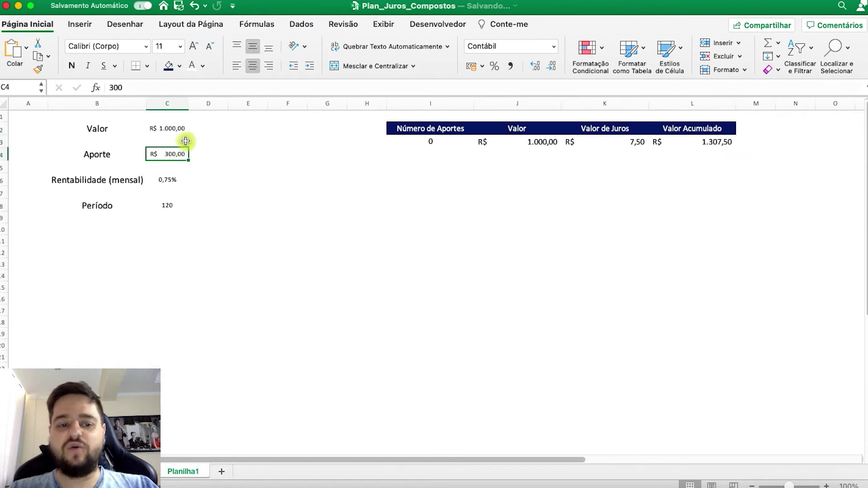
# Enter the formula =I3+1 in I4 under the Número de Aportes header
pyautogui.click(434, 153)
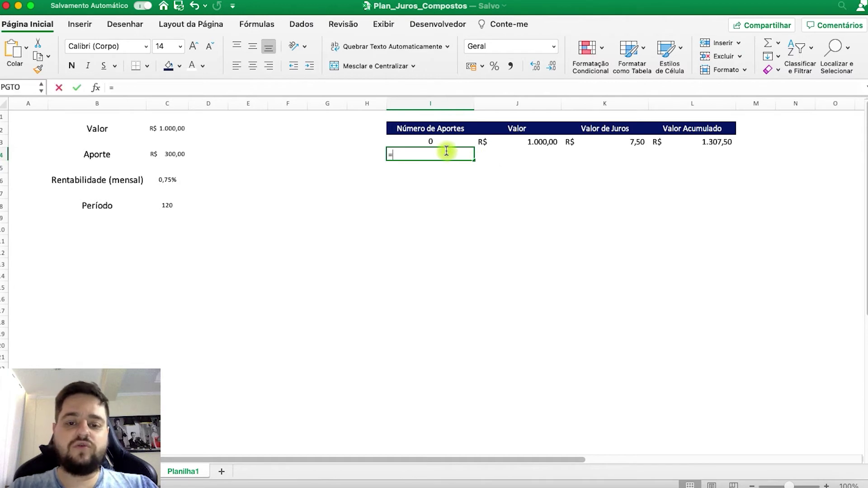
pyautogui.write('s')
pyautogui.press('BackSpace')
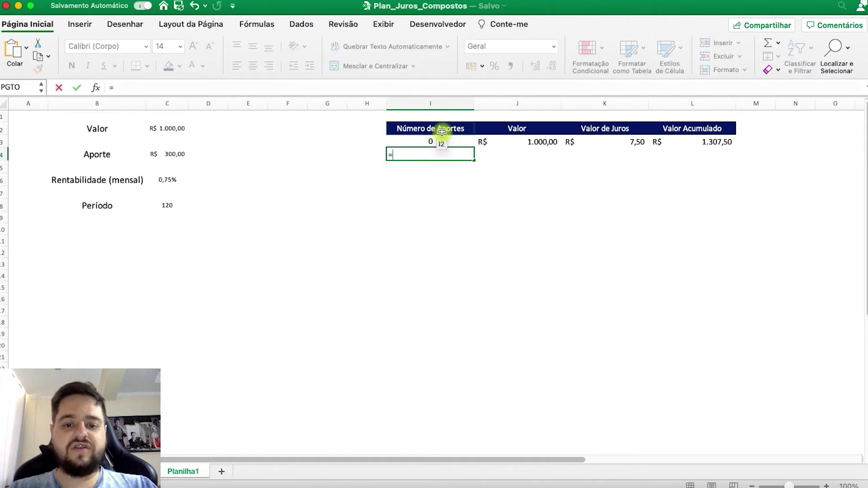
pyautogui.click(442, 136)
pyautogui.write('+1')
pyautogui.press('Return')
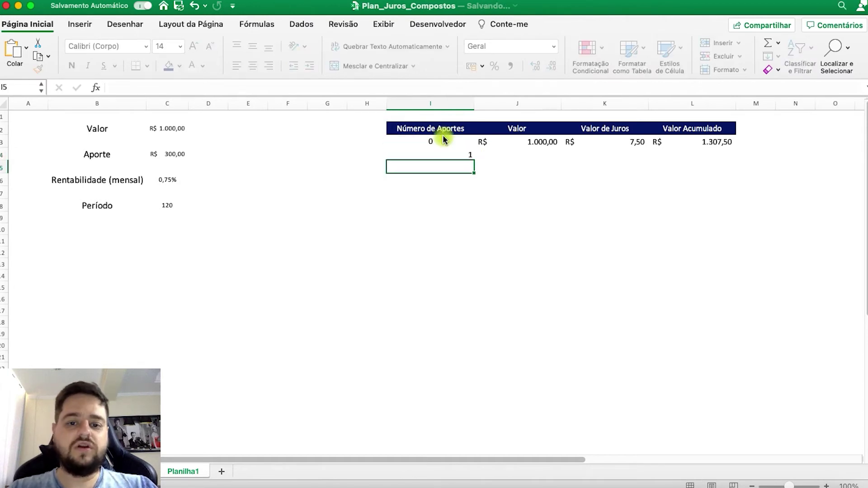
# Center the contents of the Número de Aportes column and fill the I4 formula down to row 400
pyautogui.click(434, 103)
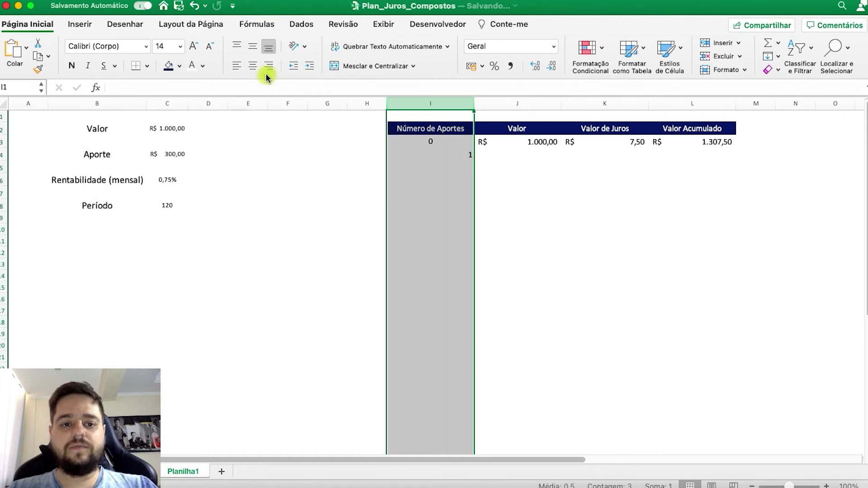
pyautogui.click(446, 156)
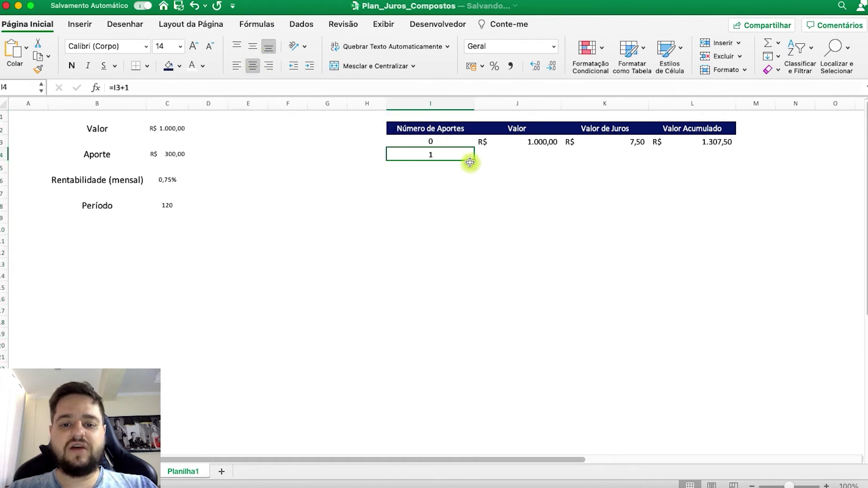
pyautogui.moveTo(473, 161); pyautogui.dragTo(470, 398)
pyautogui.moveTo(472, 483); pyautogui.dragTo(434, 145)
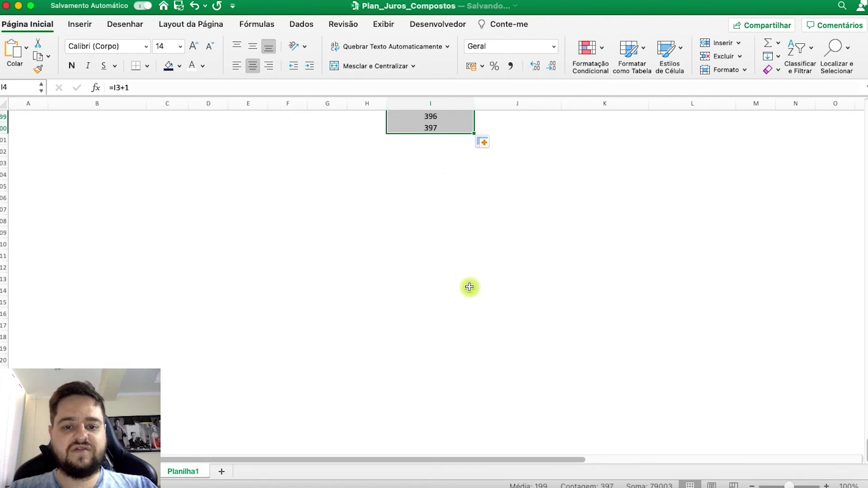
pyautogui.scroll(-3, 467, 288)
pyautogui.scroll(15, 474, 307)
pyautogui.scroll(7, 479, 319)
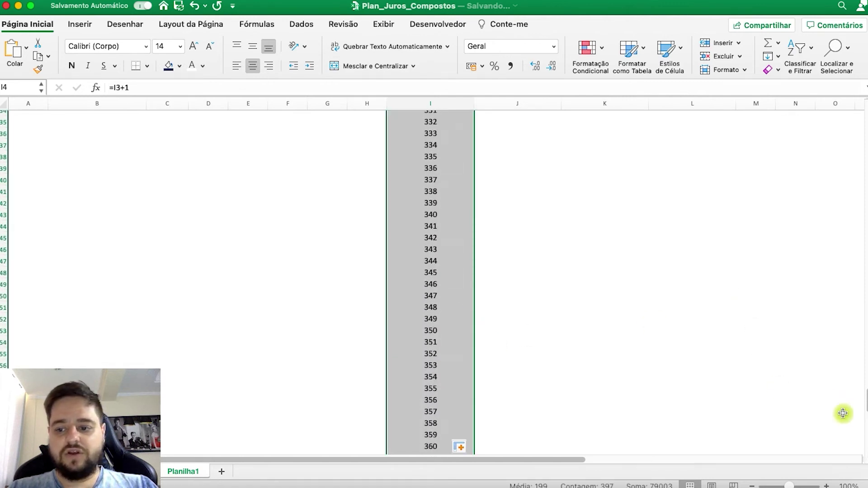
pyautogui.moveTo(864, 403); pyautogui.dragTo(863, 104)
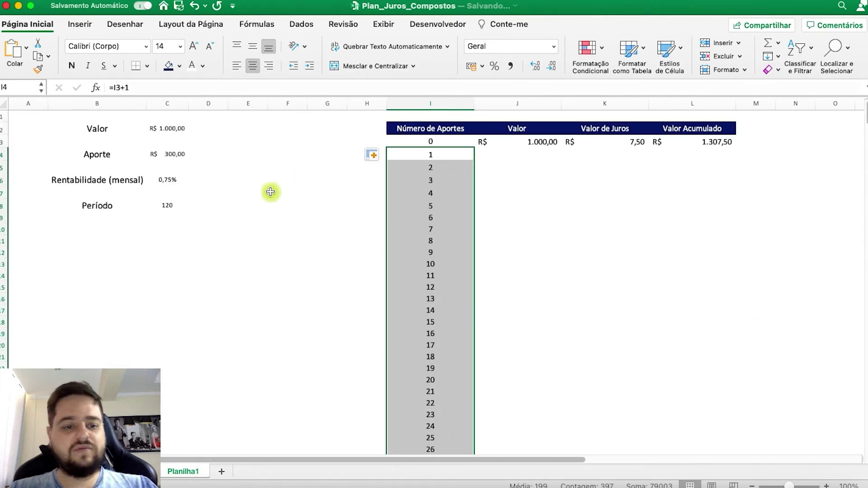
pyautogui.click(248, 205)
pyautogui.click(156, 196)
pyautogui.click(164, 208)
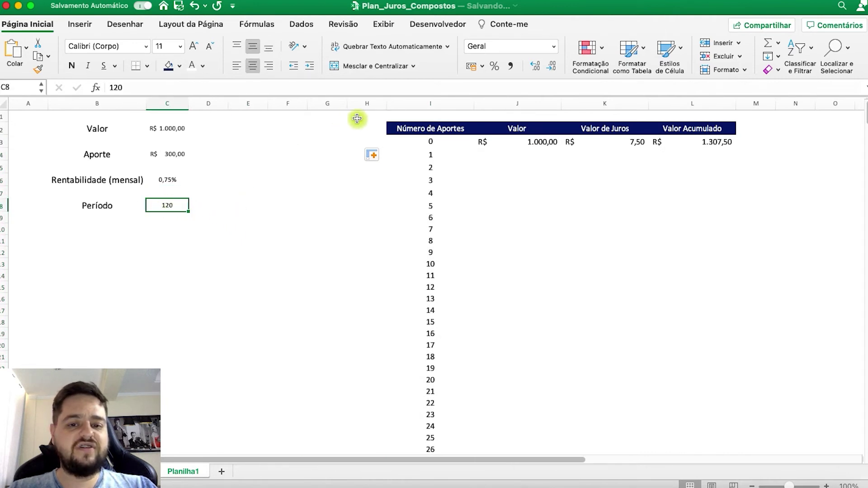
pyautogui.click(430, 104)
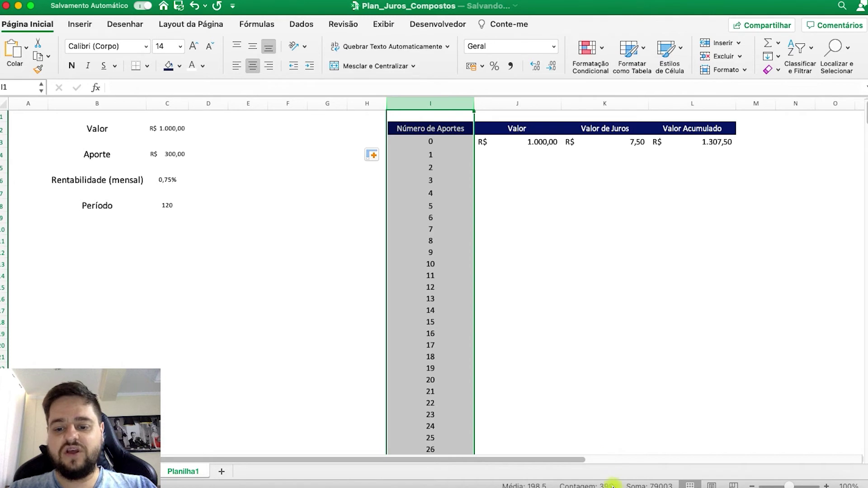
# Change the I4 formula to =SE(I3=$C$8;"";I3+1), with the Período reference made absolute
pyautogui.click(445, 160)
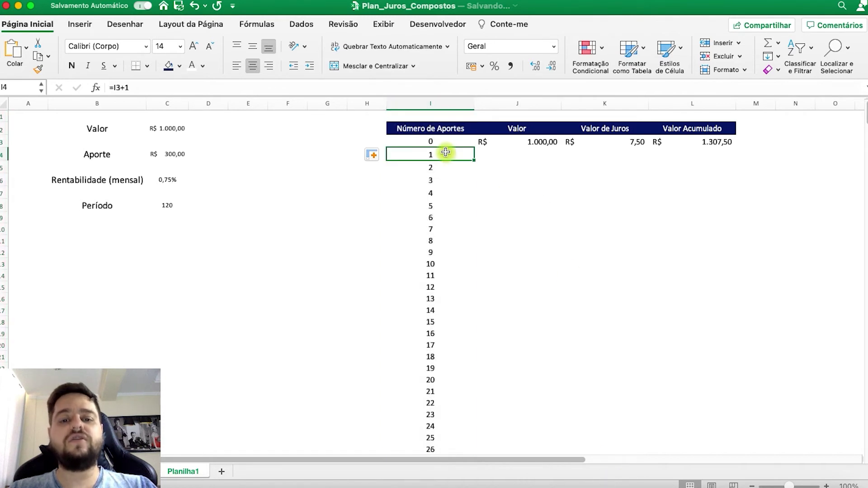
pyautogui.click(115, 86)
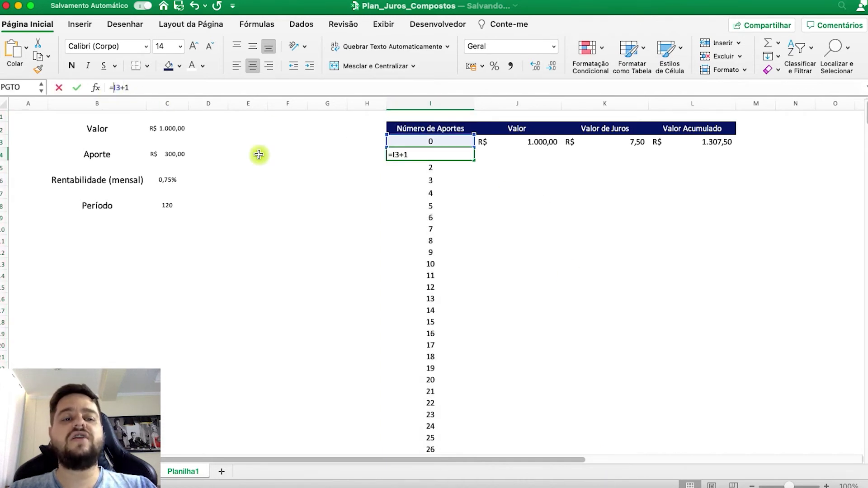
pyautogui.write('se(')
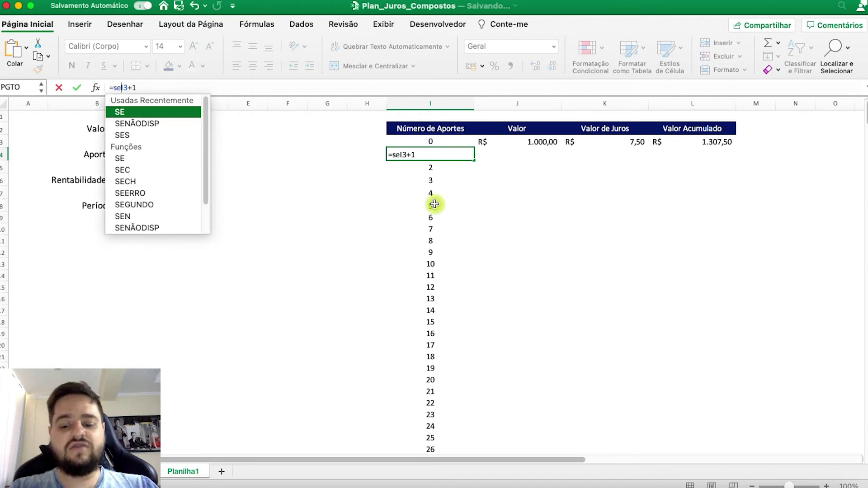
pyautogui.click(434, 141)
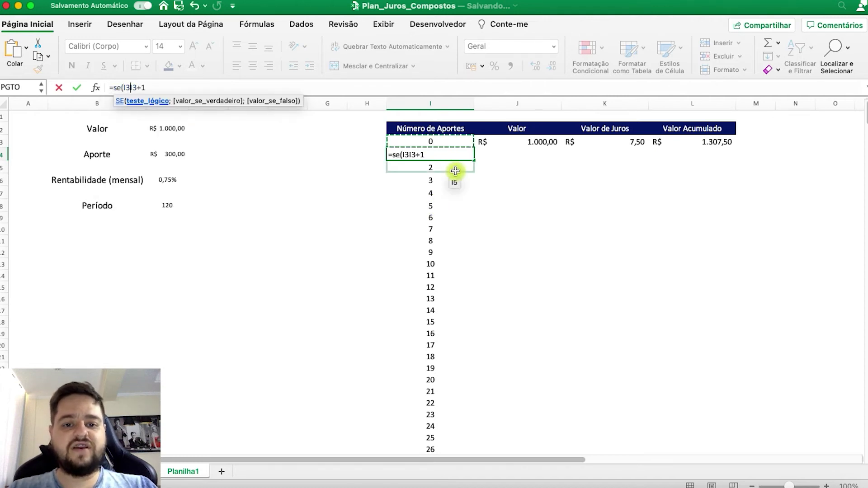
pyautogui.write('=')
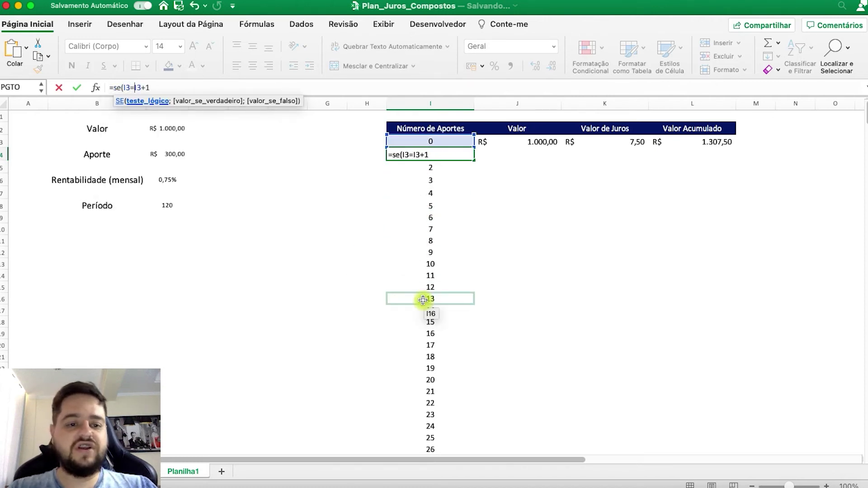
pyautogui.click(171, 207)
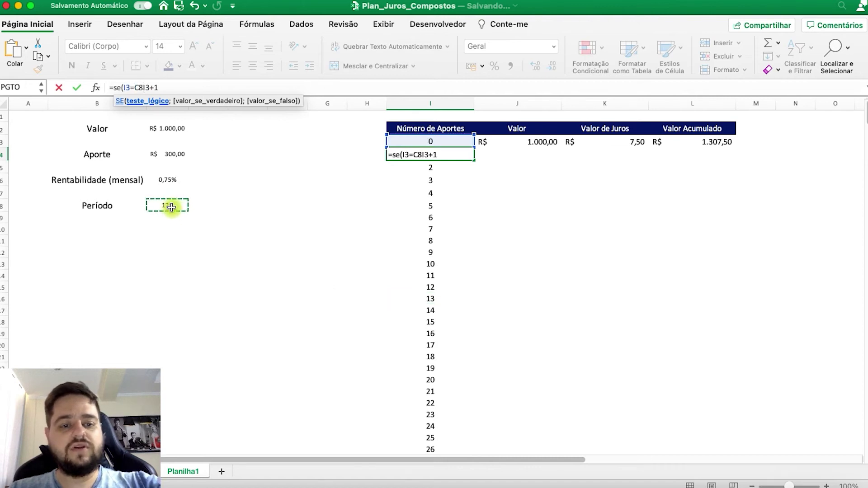
pyautogui.press('F4')
pyautogui.press('F4')
pyautogui.press('F4')
pyautogui.press('F4')
pyautogui.press('F4')
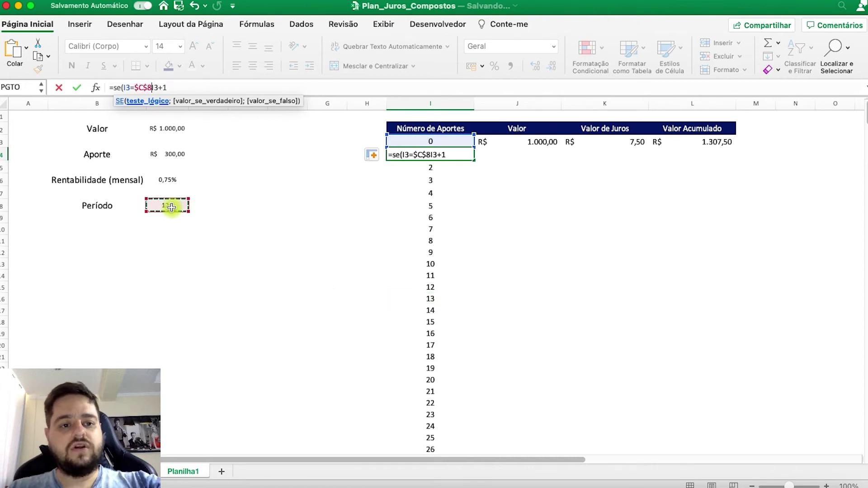
pyautogui.write(';"')
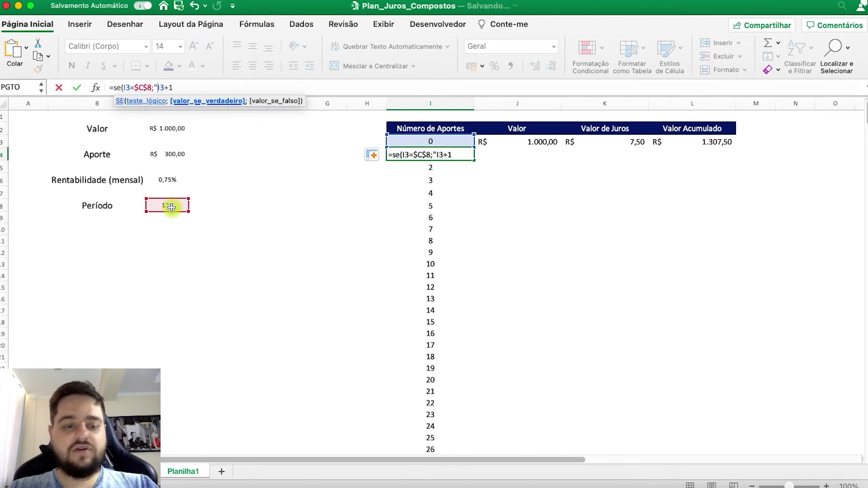
pyautogui.write('";')
pyautogui.press('Return')
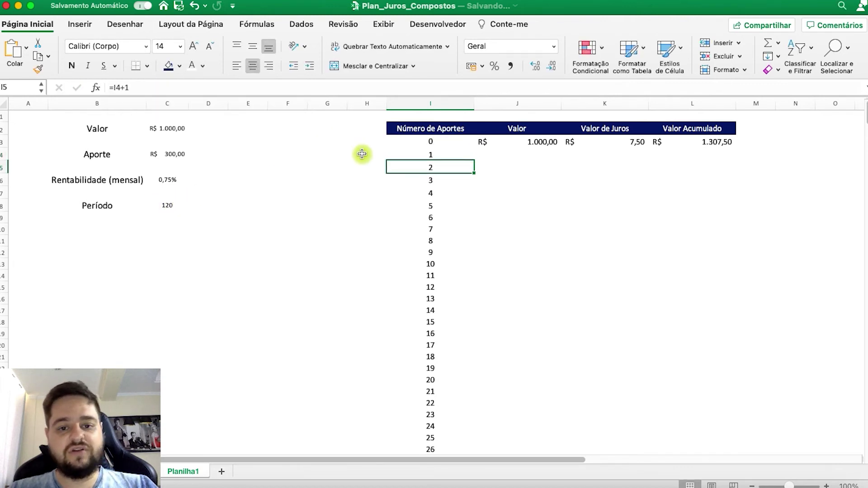
# Fill the SE formula from I4 down the Número de Aportes column and check the cells below contribution 120
pyautogui.click(444, 150)
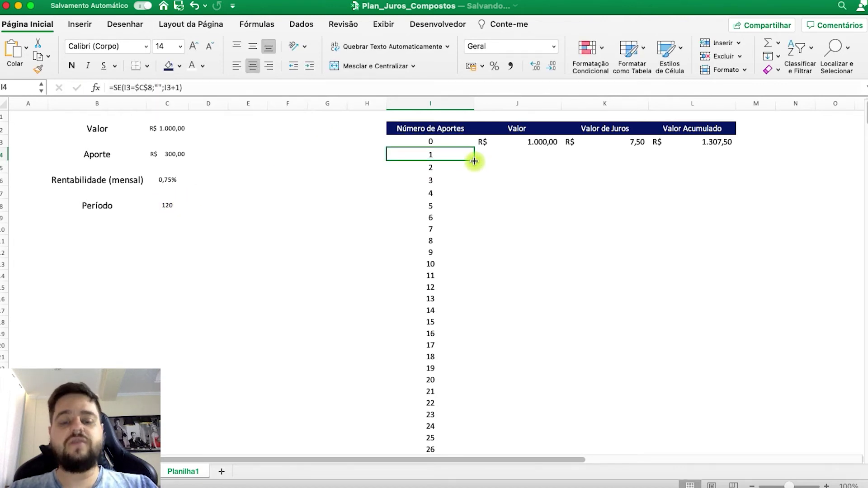
pyautogui.moveTo(474, 161); pyautogui.dragTo(472, 313)
pyautogui.scroll(-20, 472, 312)
pyautogui.scroll(-20, 473, 313)
pyautogui.scroll(4, 472, 313)
pyautogui.click(431, 212)
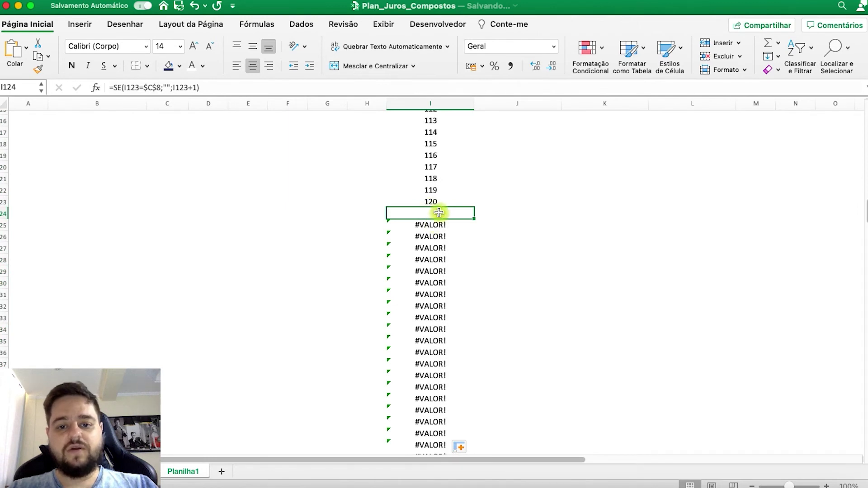
pyautogui.moveTo(439, 212); pyautogui.dragTo(436, 246)
pyautogui.click(400, 204)
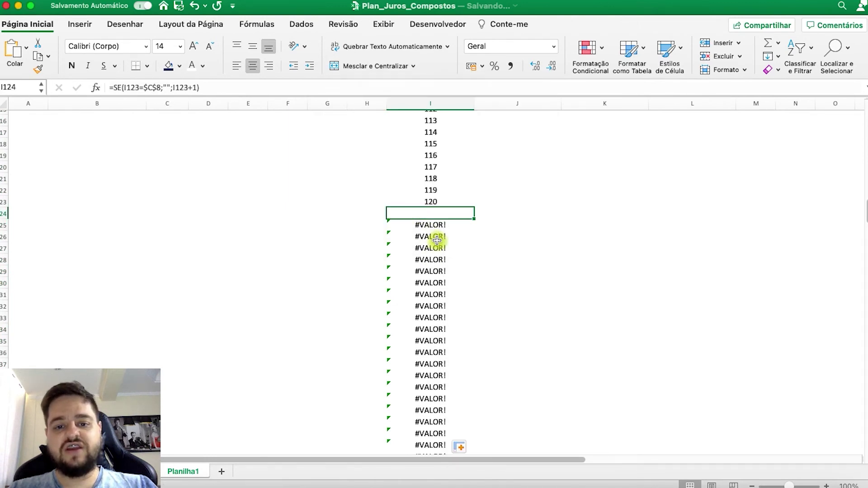
pyautogui.click(434, 236)
pyautogui.moveTo(863, 220); pyautogui.dragTo(863, 111)
# Wrap the I4 formula in SEERRO so it reads =SEERRO(SE(I3=$C$8;"";I3+1);"")
pyautogui.click(432, 151)
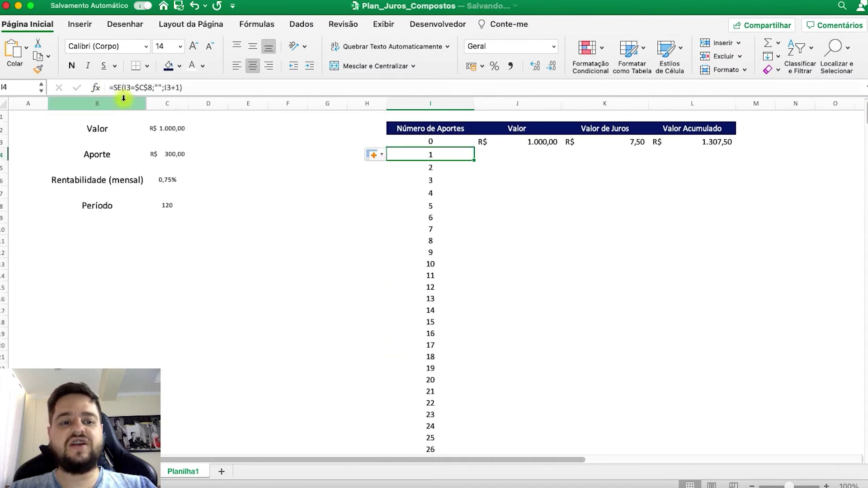
pyautogui.click(116, 87)
pyautogui.write('see')
pyautogui.press('Tab')
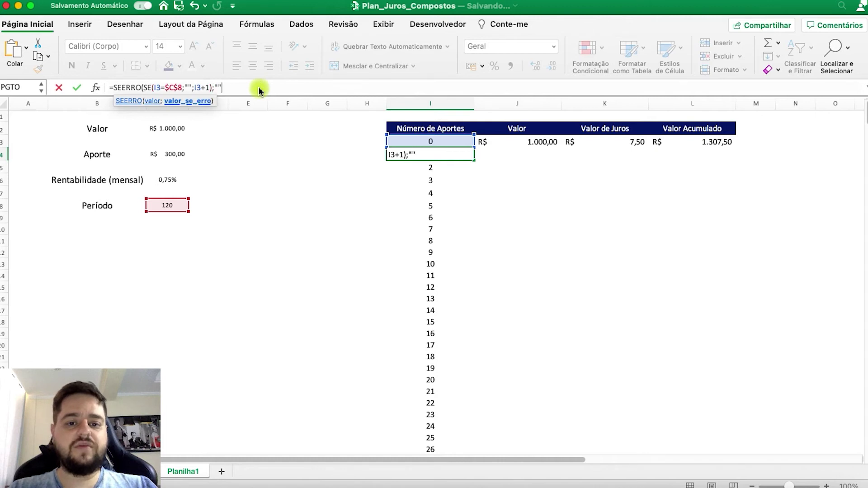
pyautogui.write(';""')
pyautogui.press('Return')
pyautogui.press('Return')
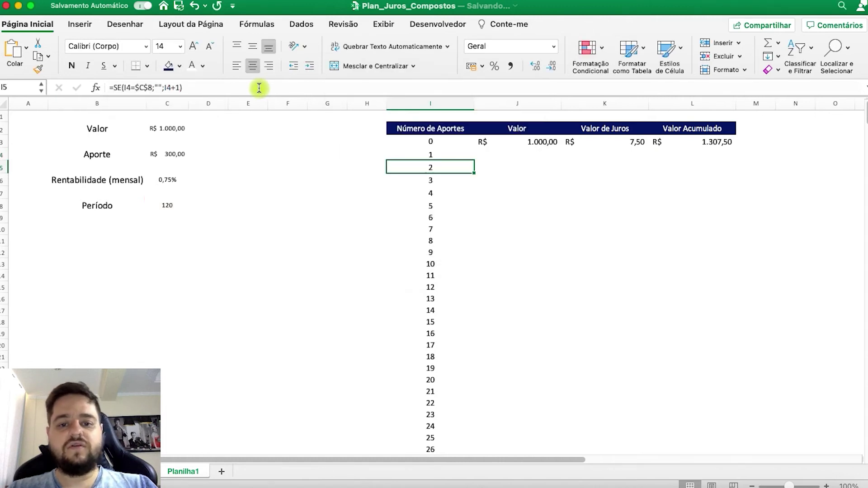
# Fill the SEERRO formula from I4 down the whole Número de Aportes column
pyautogui.click(466, 157)
pyautogui.doubleClick(475, 161)
pyautogui.scroll(-20, 490, 266)
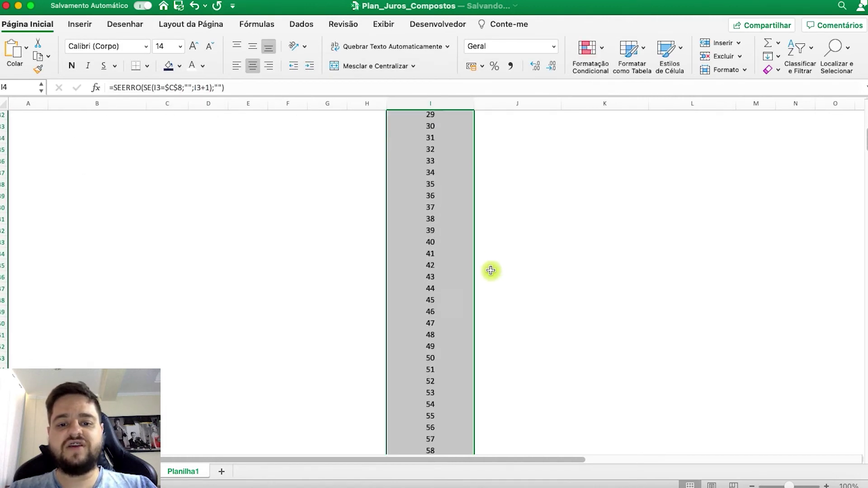
pyautogui.scroll(-5, 492, 286)
pyautogui.scroll(20, 492, 288)
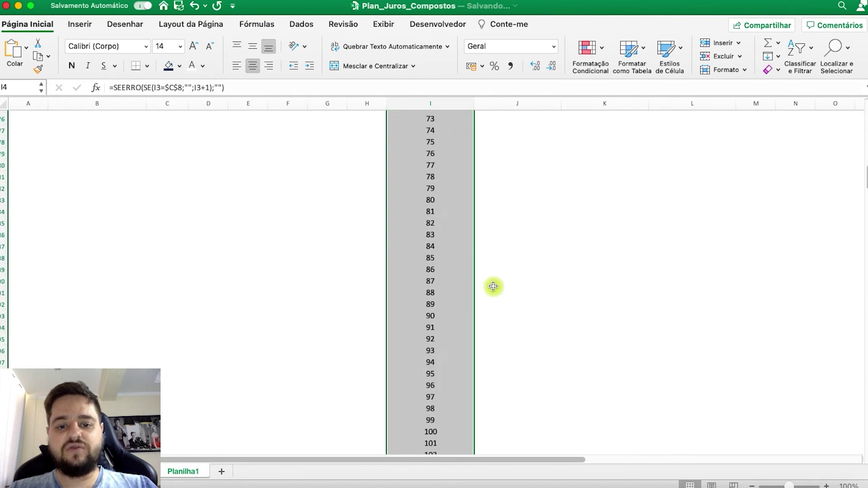
pyautogui.scroll(5, 493, 289)
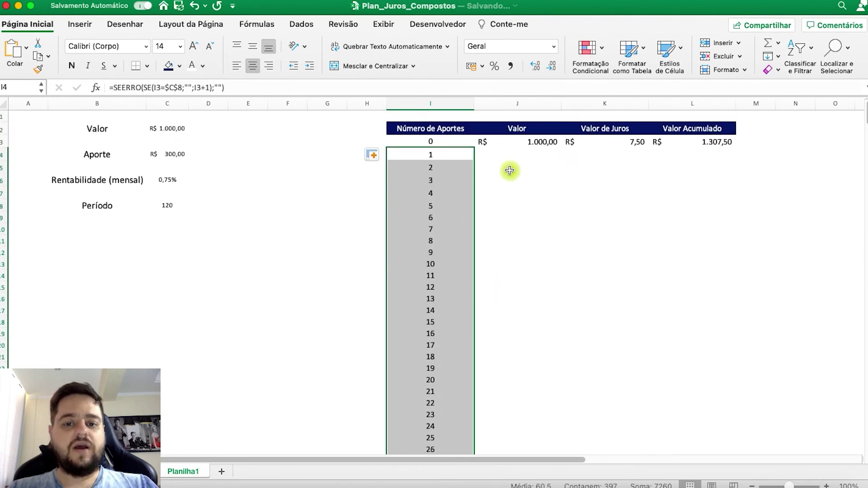
pyautogui.click(507, 157)
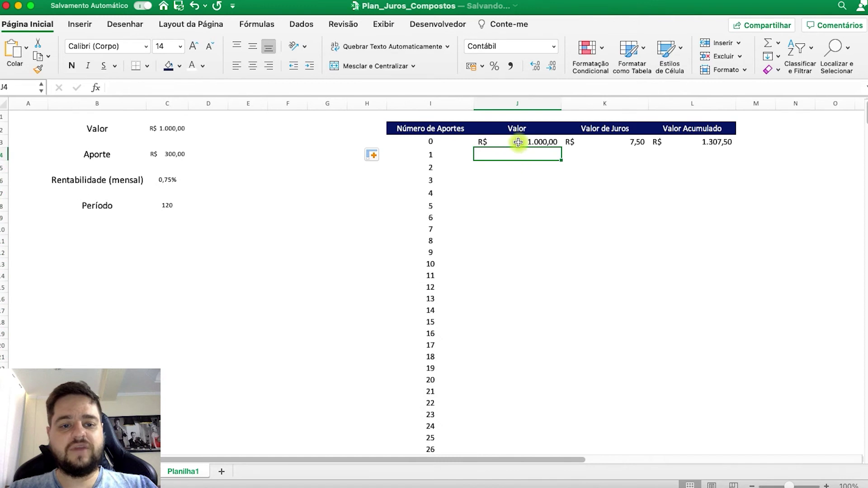
pyautogui.click(517, 142)
pyautogui.click(170, 87)
pyautogui.press('Escape')
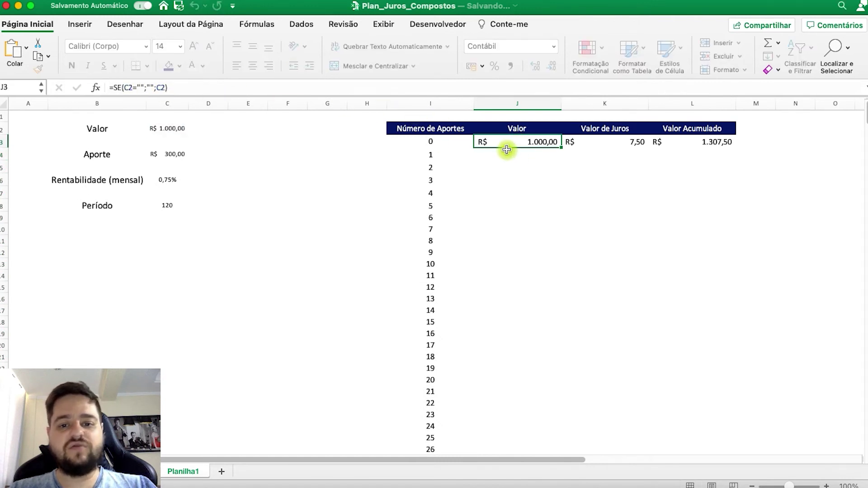
# Enter the formula =L3 in J4 so the Valor starts from the previous row's Valor Acumulado
pyautogui.click(510, 155)
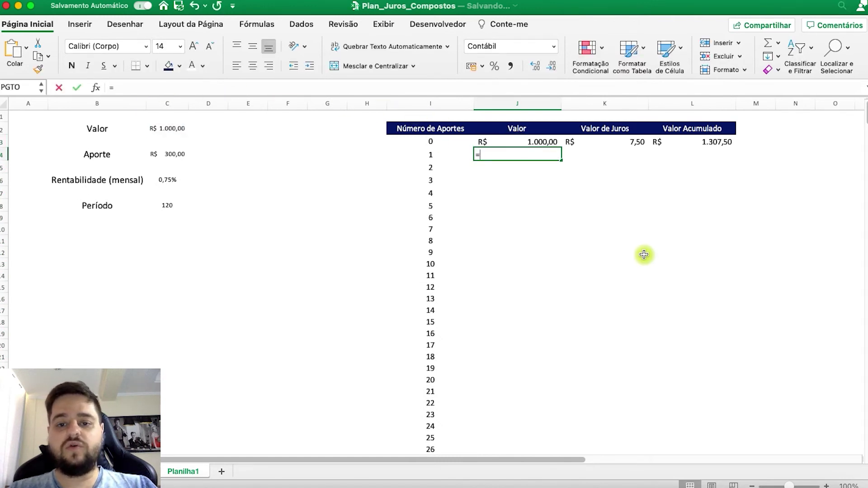
pyautogui.write('=')
pyautogui.click(701, 144)
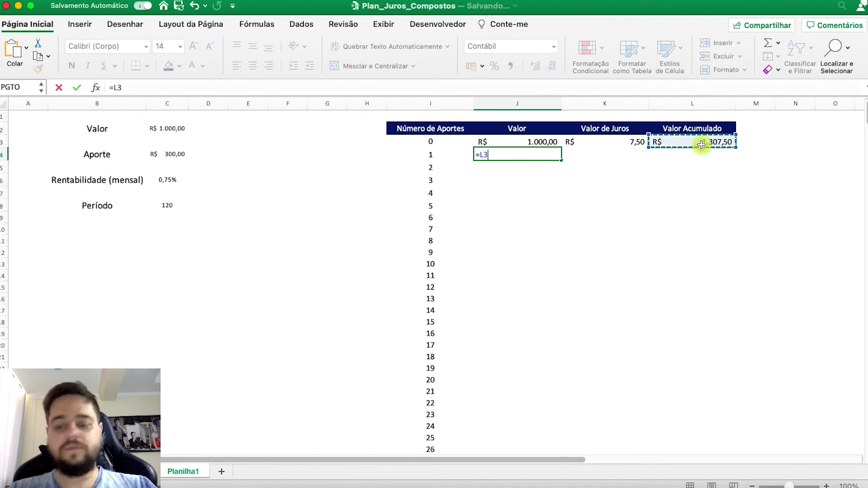
pyautogui.press('Return')
# Change the J4 formula to =SE(I4<>"";L3;"") so the Valor stays blank when there is no contribution number
pyautogui.click(553, 154)
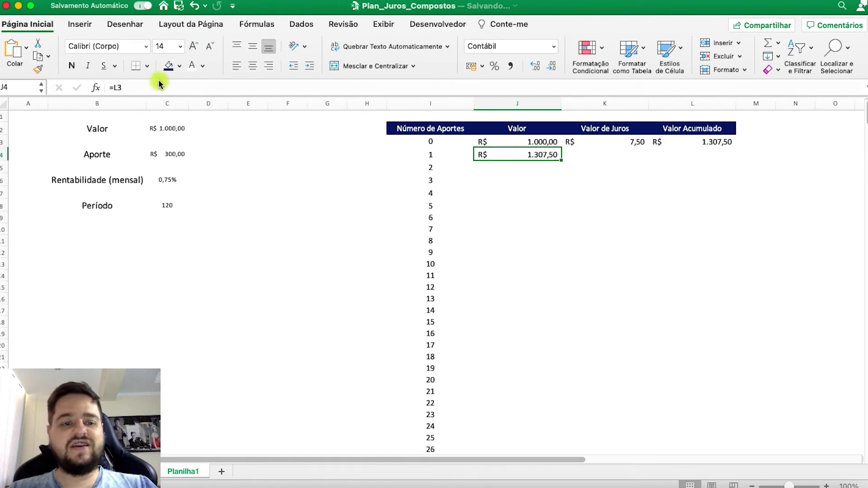
pyautogui.write('=SE(L3')
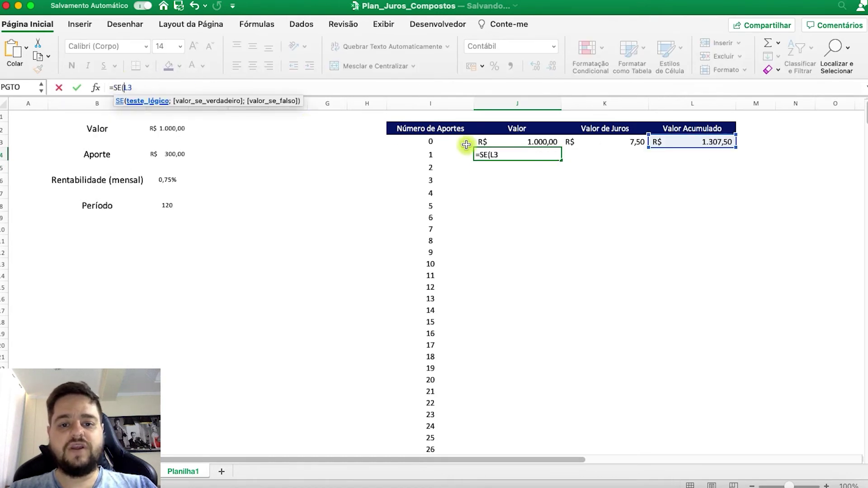
pyautogui.click(440, 154)
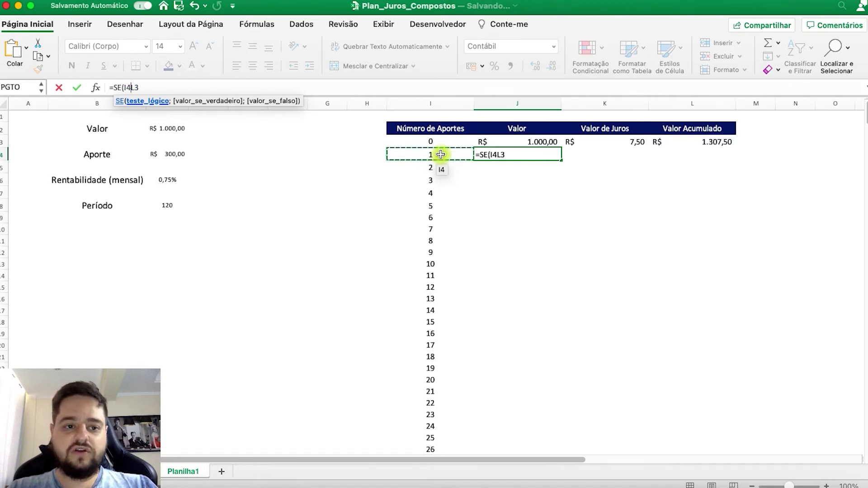
pyautogui.write('<>"";')
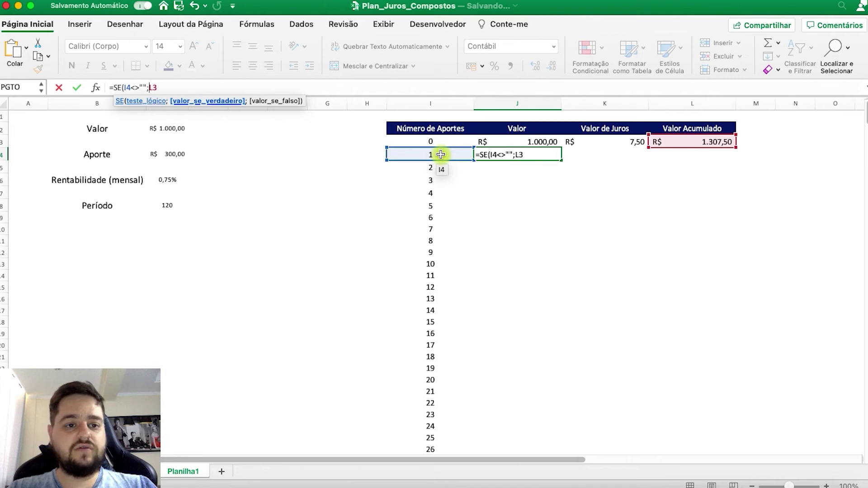
pyautogui.press('Right')
pyautogui.press('BackSpace')
pyautogui.press('BackSpace')
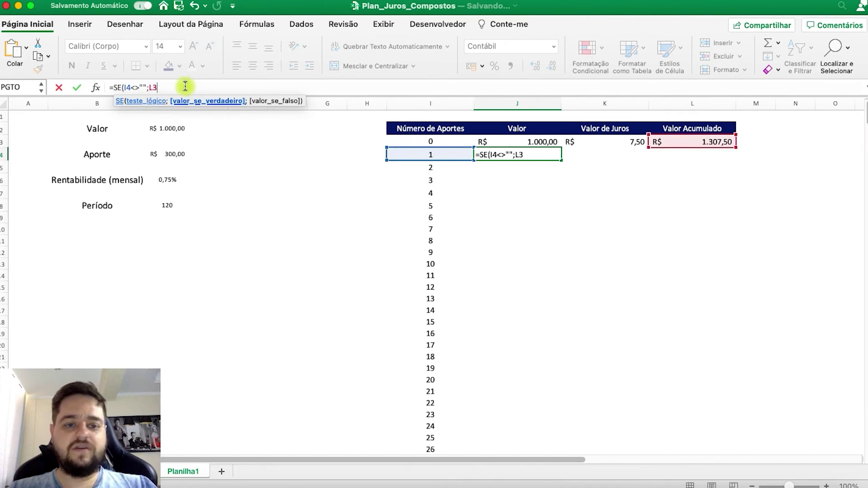
pyautogui.write(';"")')
pyautogui.press('Return')
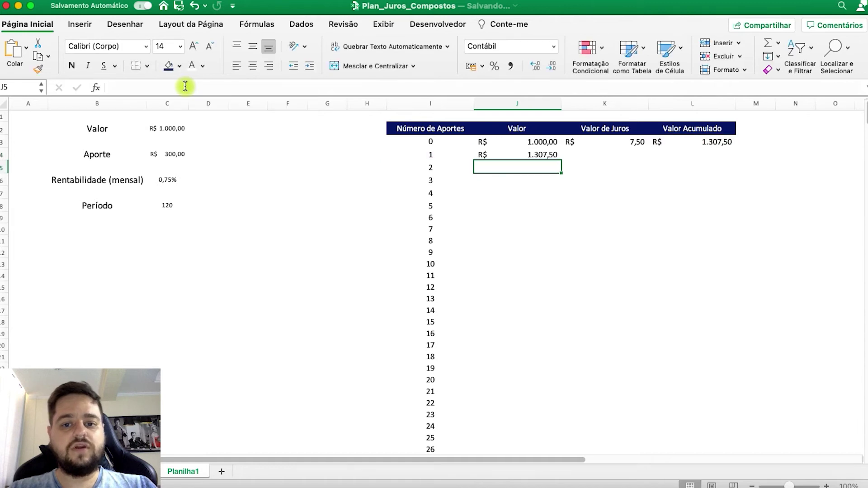
# Fill the J4 formula down the Valor column and check the cells around and below contribution 120
pyautogui.click(538, 153)
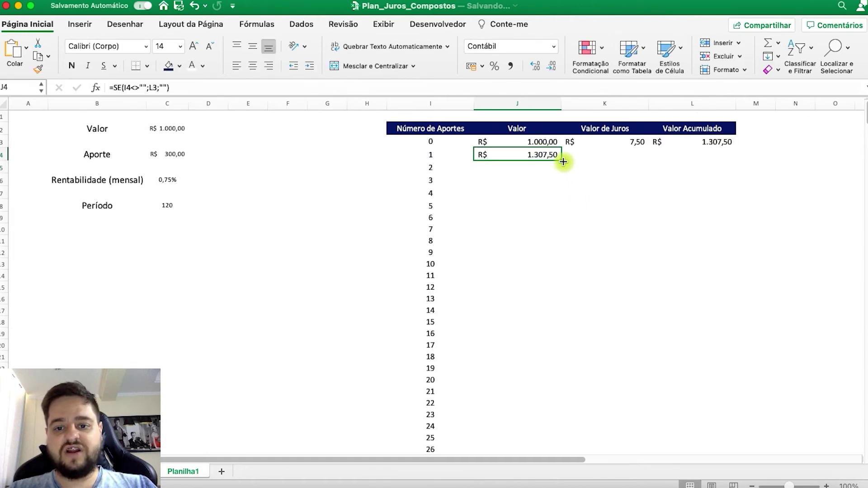
pyautogui.doubleClick(563, 161)
pyautogui.scroll(-20, 548, 296)
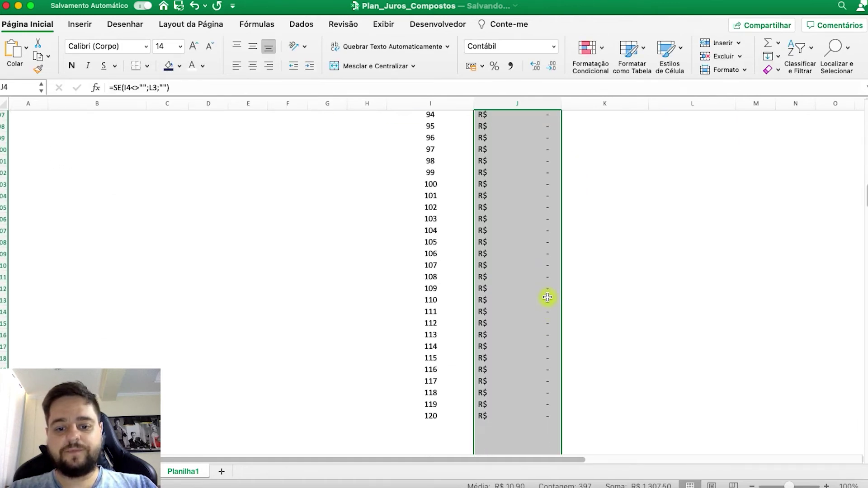
pyautogui.scroll(-5, 548, 298)
pyautogui.click(520, 283)
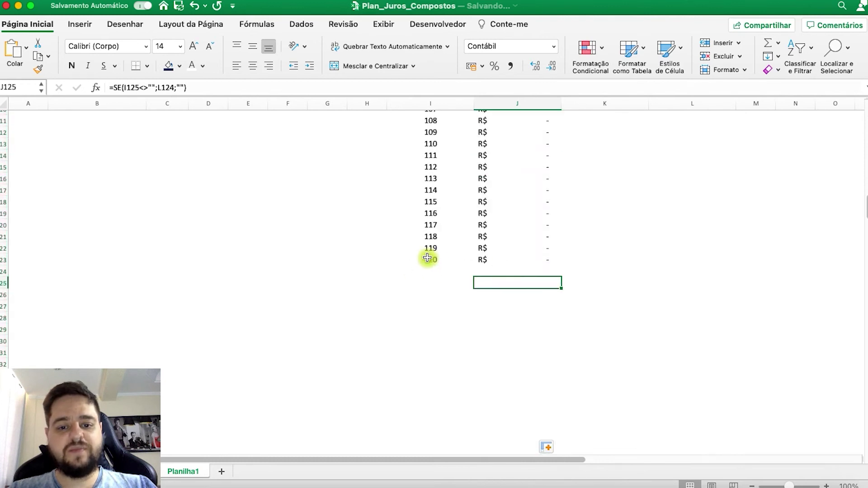
pyautogui.moveTo(427, 258); pyautogui.dragTo(500, 266)
pyautogui.click(474, 319)
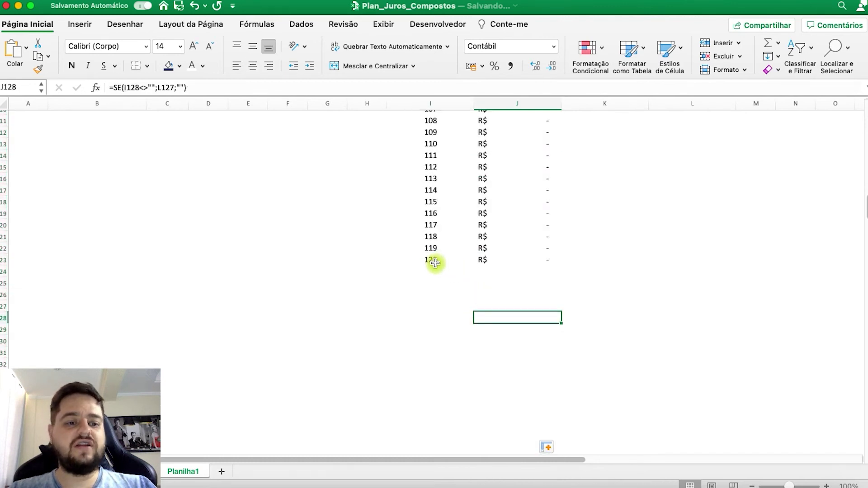
pyautogui.click(434, 262)
pyautogui.scroll(20, 496, 284)
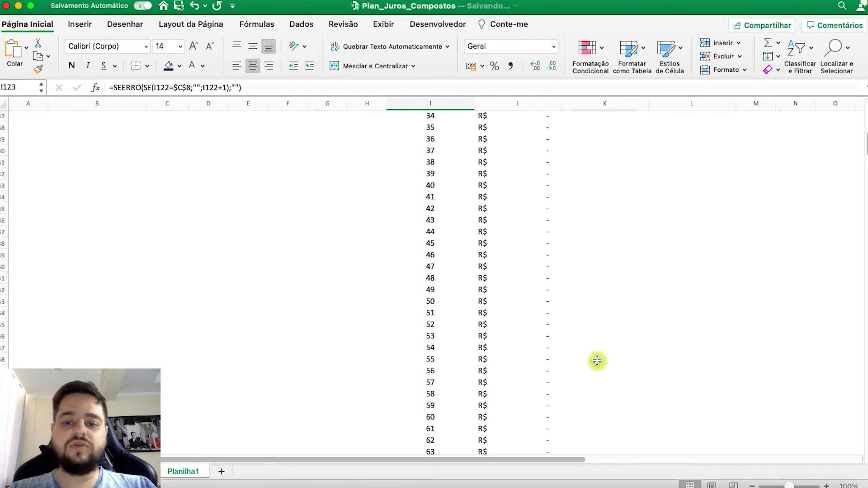
pyautogui.scroll(10, 597, 360)
pyautogui.click(544, 155)
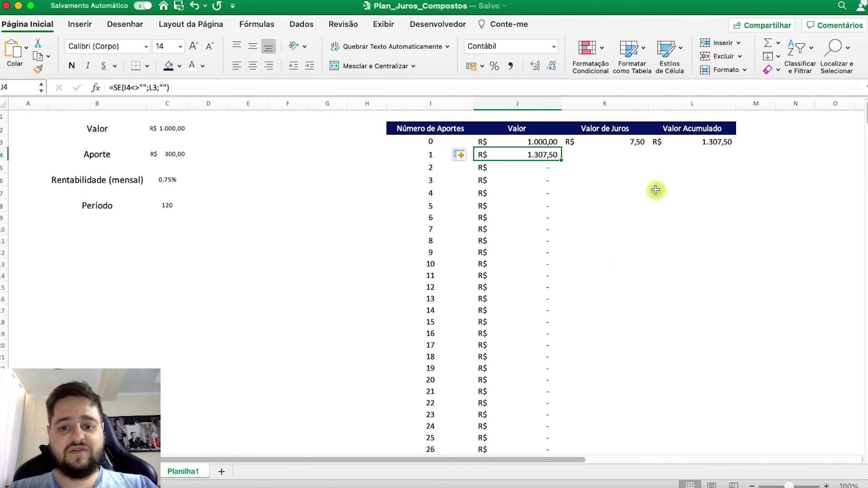
# Try to fill the K3 formula down the Valor de Juros column to row 130 and inspect the references in K4
pyautogui.click(582, 156)
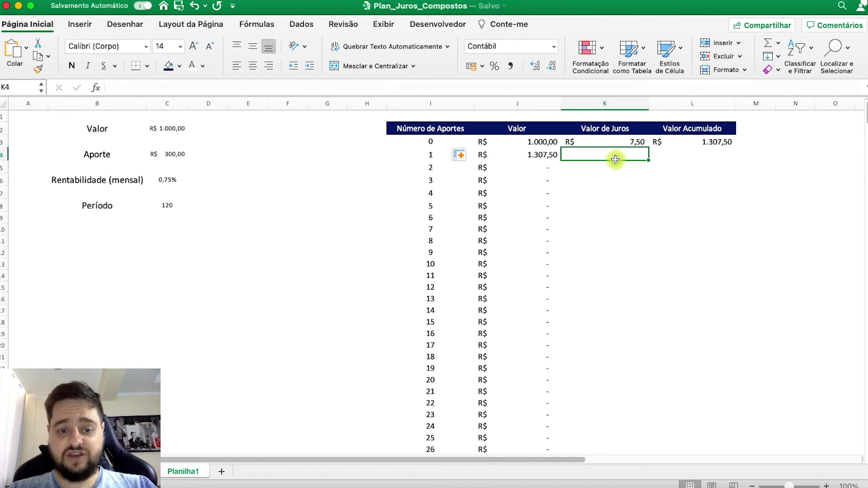
pyautogui.click(620, 143)
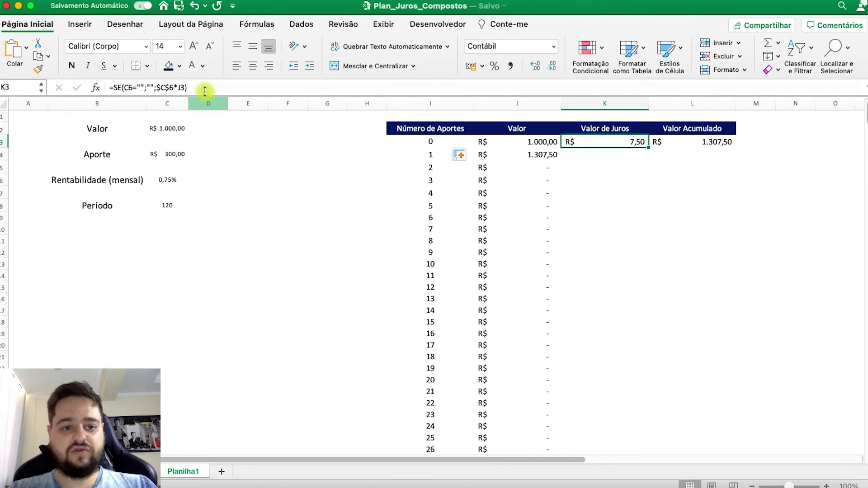
pyautogui.click(204, 88)
pyautogui.press('Escape')
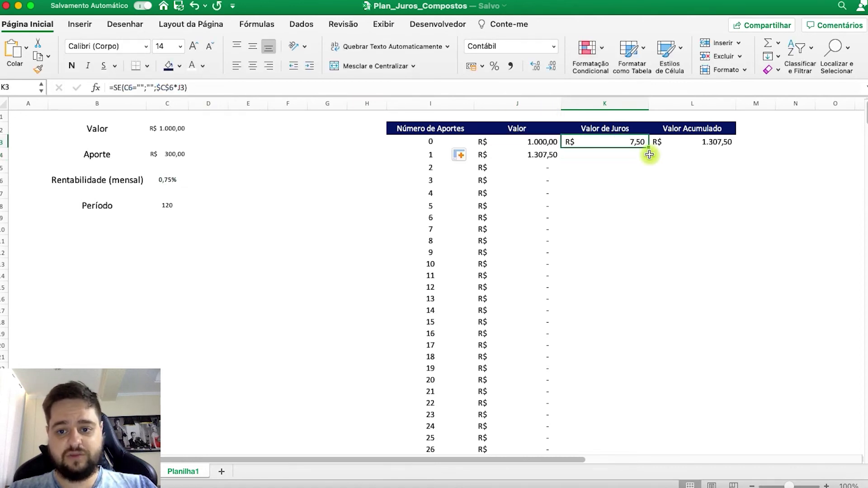
pyautogui.moveTo(649, 149); pyautogui.dragTo(638, 364)
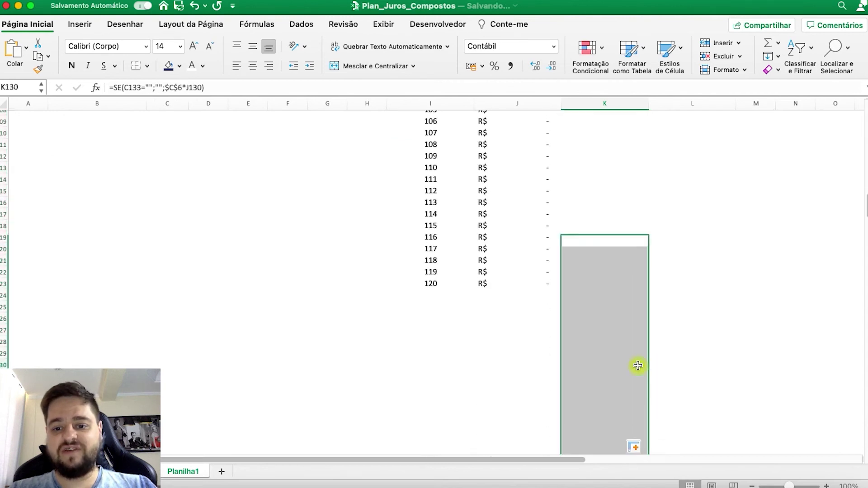
pyautogui.scroll(20, 662, 326)
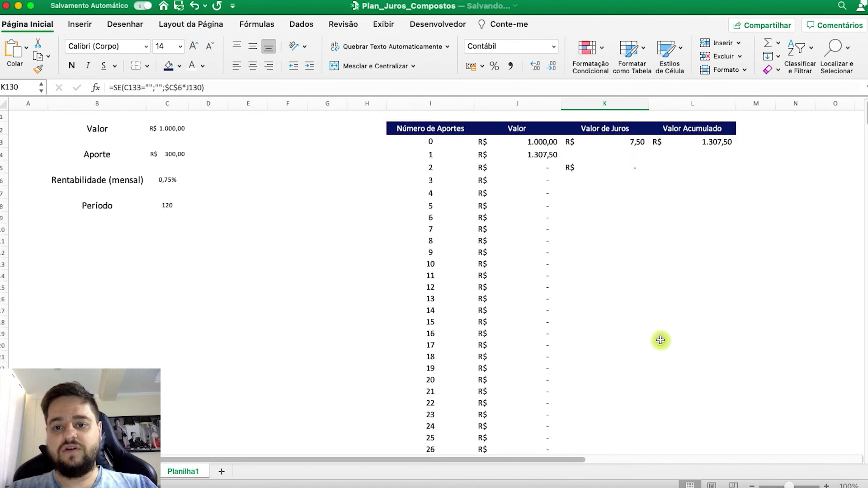
pyautogui.click(596, 157)
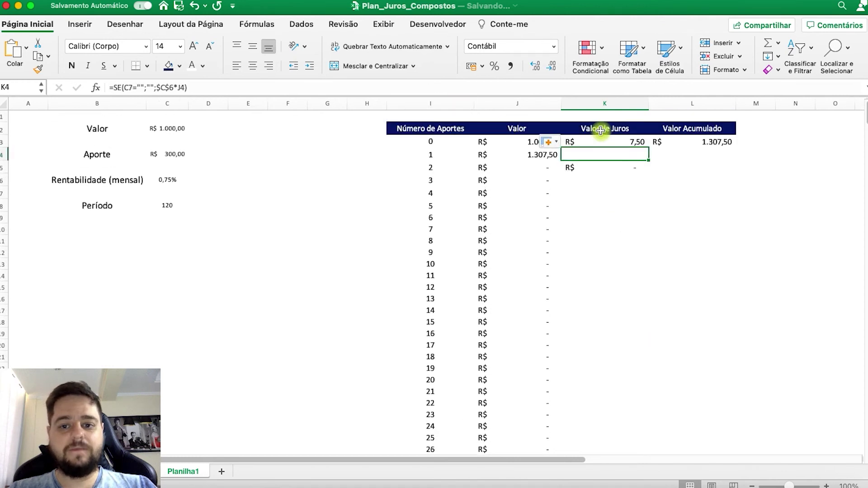
pyautogui.click(600, 143)
pyautogui.click(606, 157)
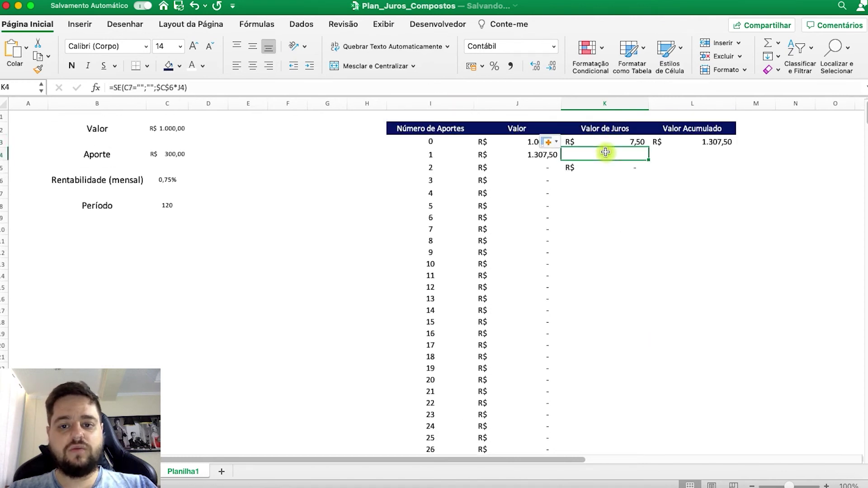
pyautogui.click(253, 85)
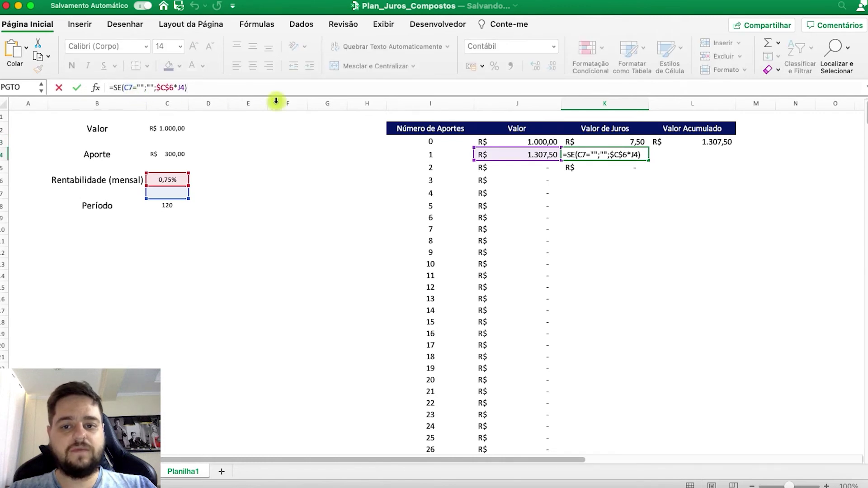
pyautogui.press('Escape')
# Make the C6 reference in K3's logical test absolute so the formula reads =SE($C$6="";"";$C$6*J3)
pyautogui.click(619, 141)
pyautogui.click(126, 89)
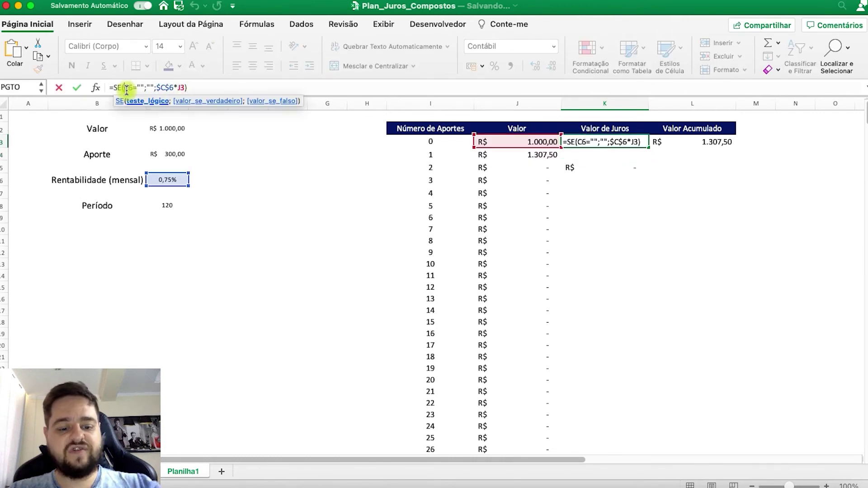
pyautogui.press('F4')
pyautogui.press('Return')
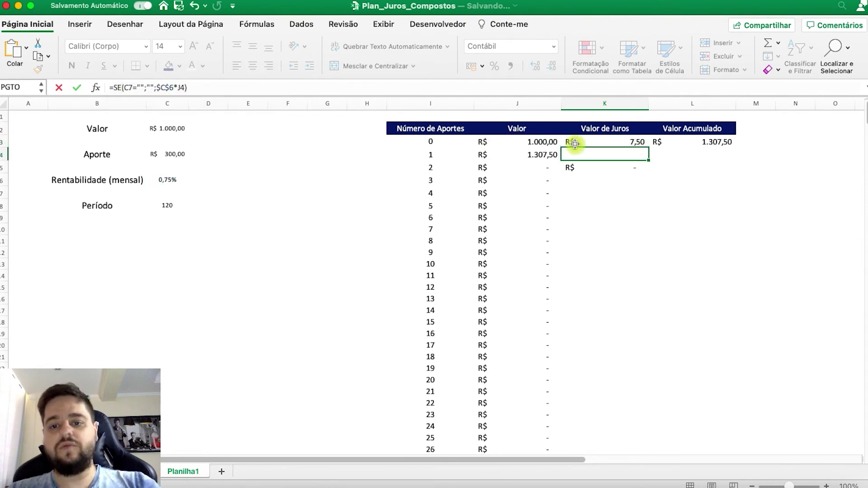
# Fill the corrected K3 formula down the Valor de Juros column and check the filled rows
pyautogui.click(583, 141)
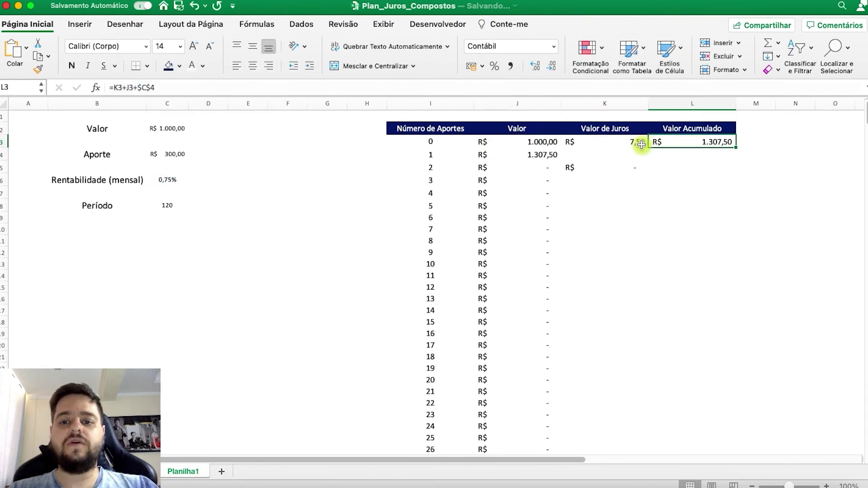
pyautogui.doubleClick(651, 145)
pyautogui.scroll(-5, 623, 294)
pyautogui.scroll(-15, 628, 329)
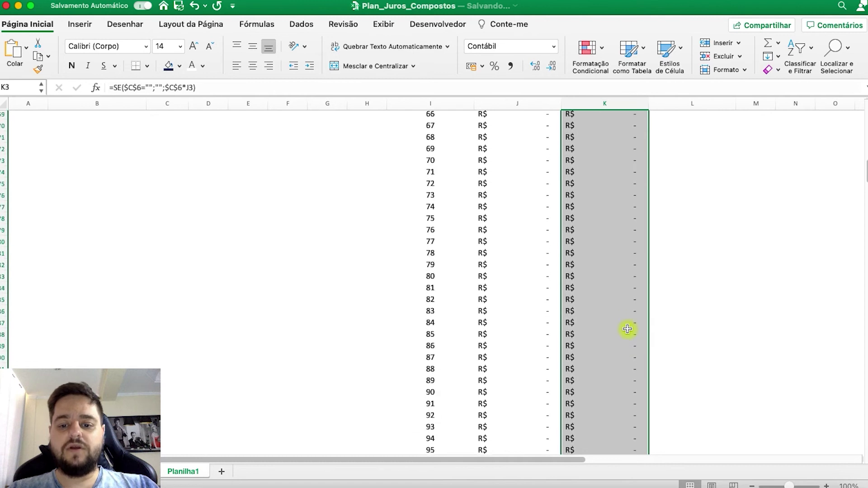
pyautogui.scroll(4, 627, 329)
pyautogui.scroll(12, 627, 329)
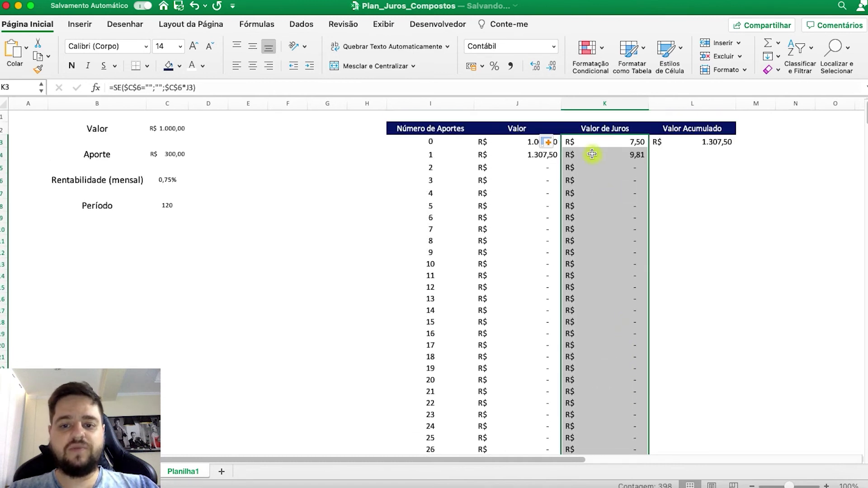
# Wrap the K4 formula in SEERRO so it reads =SEERRO(SE($C$6="";"";$C$6*J4);"")
pyautogui.click(592, 154)
pyautogui.click(114, 86)
pyautogui.write('s')
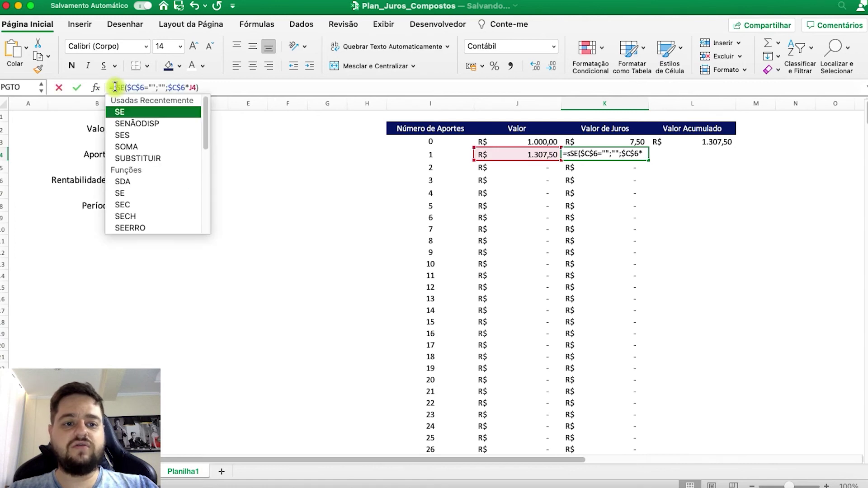
pyautogui.write('EERRO(')
pyautogui.click(280, 88)
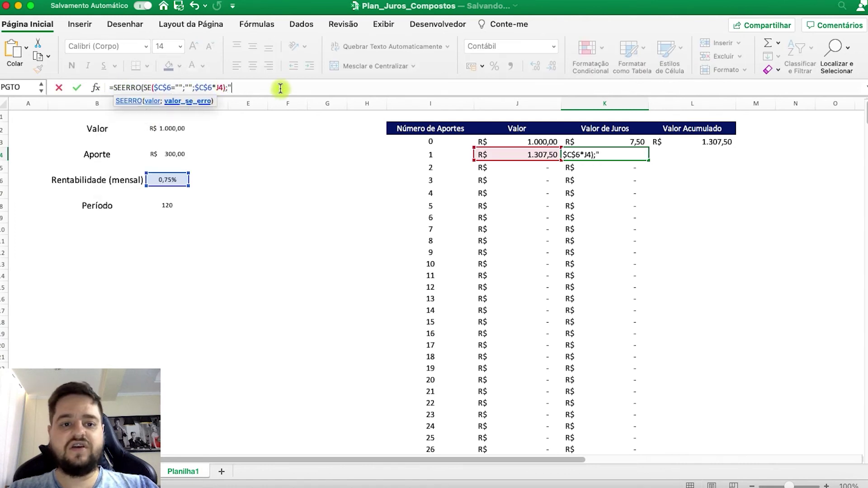
pyautogui.press('Return')
pyautogui.press('Return')
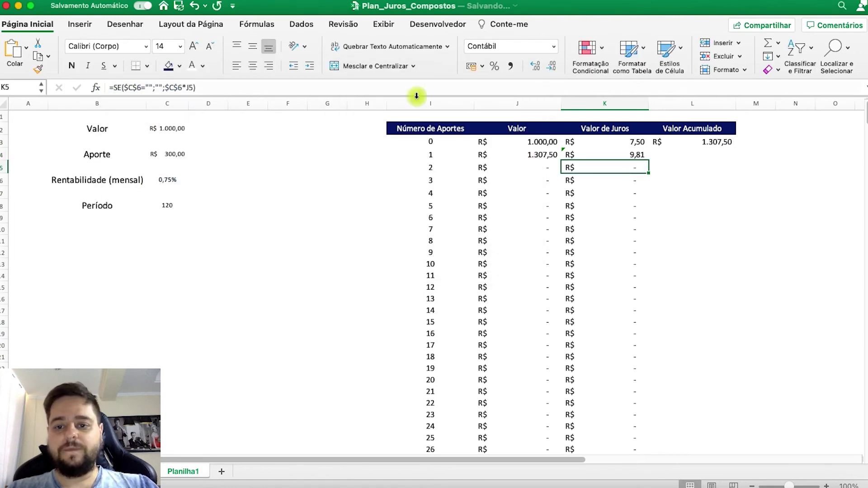
# Fill the SEERRO formula from K4 down the Valor de Juros column
pyautogui.click(642, 157)
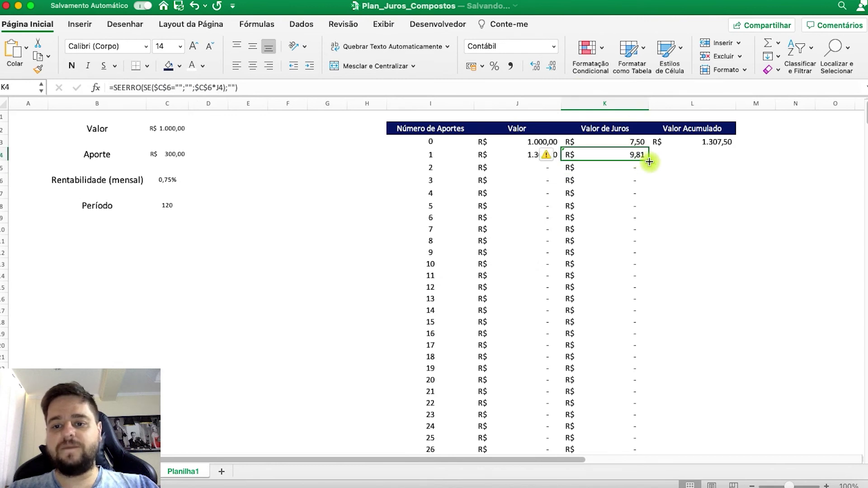
pyautogui.doubleClick(649, 162)
pyautogui.click(700, 175)
pyautogui.click(636, 142)
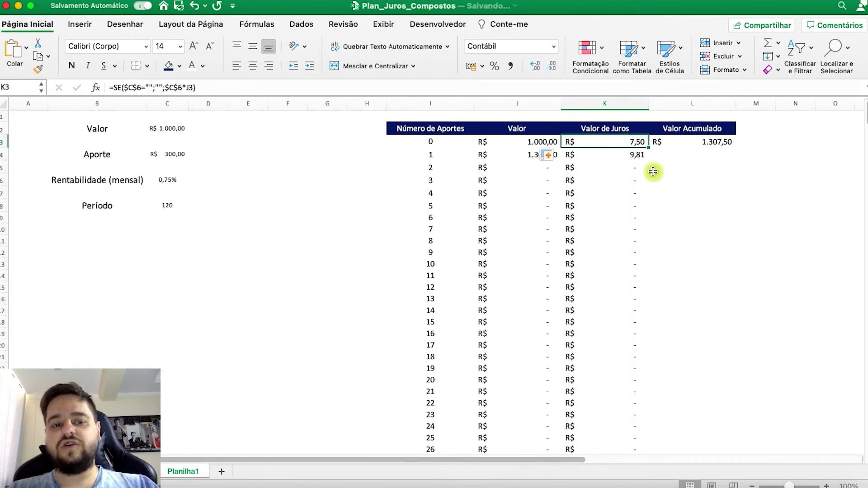
pyautogui.click(631, 154)
# Review the L3 formula =K3+J3+$C$4 and fill it down the Valor Acumulado column
pyautogui.click(682, 167)
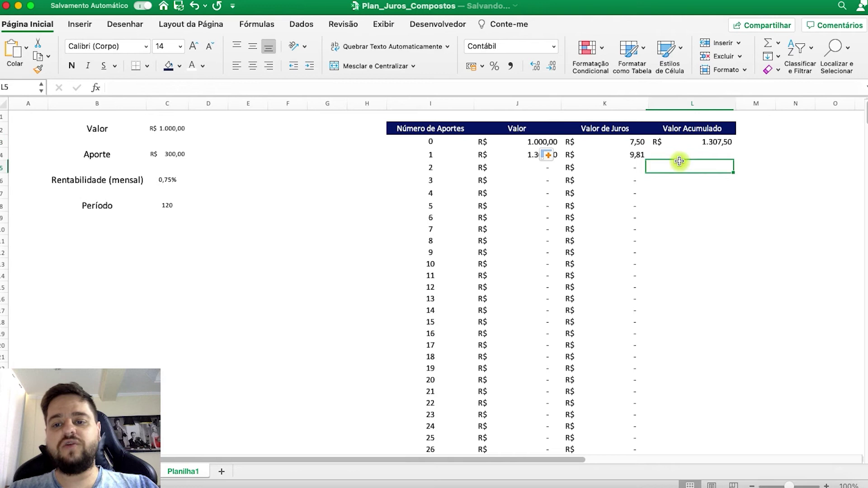
pyautogui.click(705, 141)
pyautogui.click(225, 86)
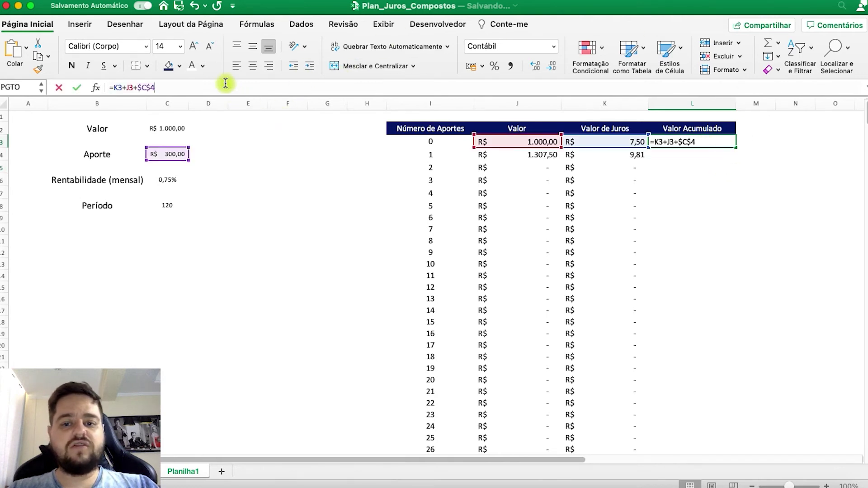
pyautogui.hotkey('ctrl', 'Return')
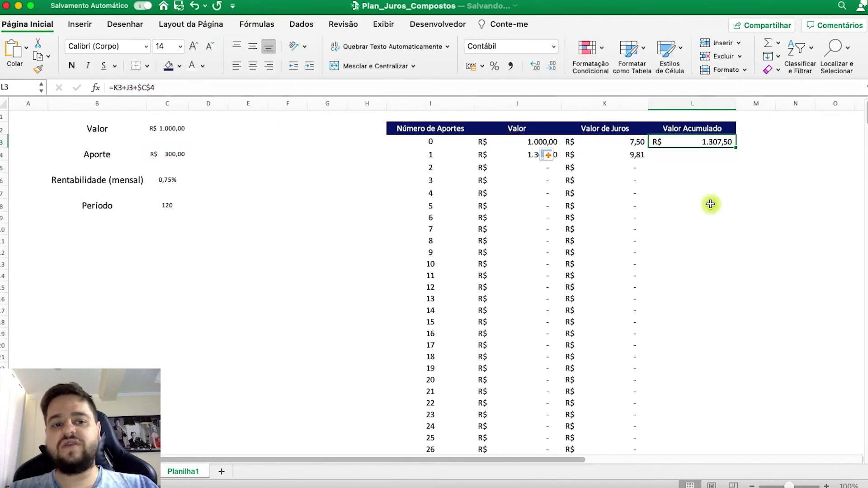
pyautogui.click(699, 157)
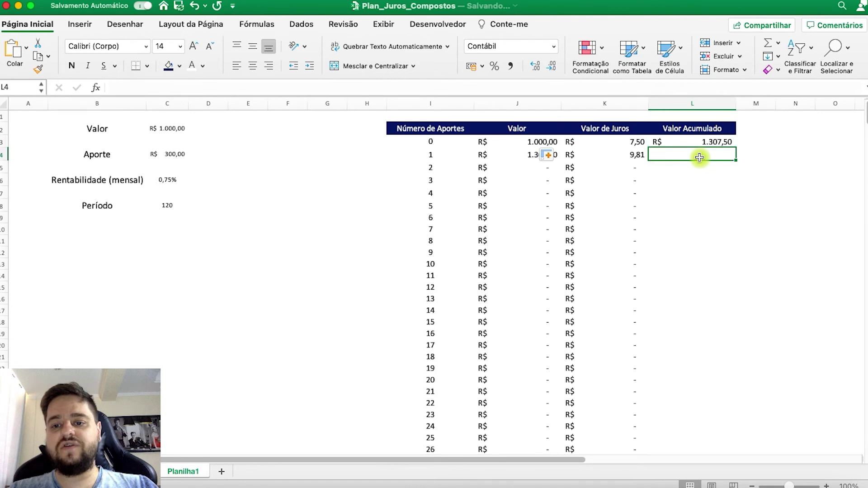
pyautogui.click(728, 144)
pyautogui.doubleClick(736, 149)
pyautogui.click(725, 192)
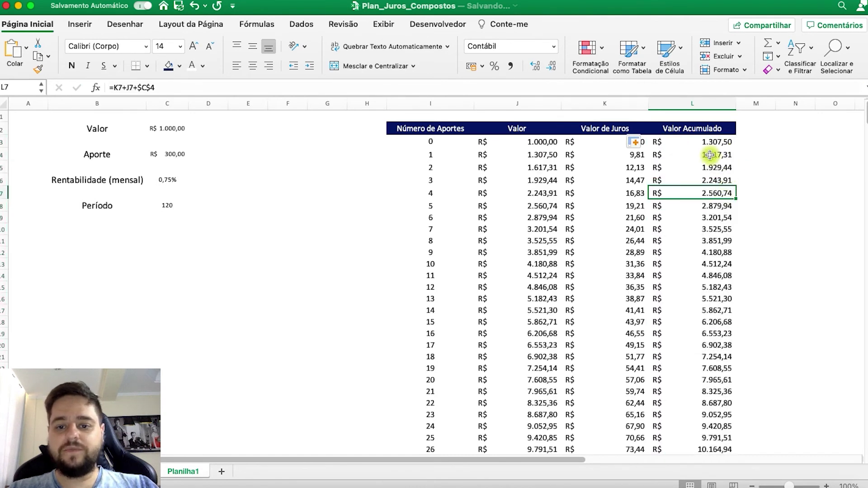
# Check the filled Valor Acumulado column down past the row for contribution 120
pyautogui.scroll(-20, 507, 273)
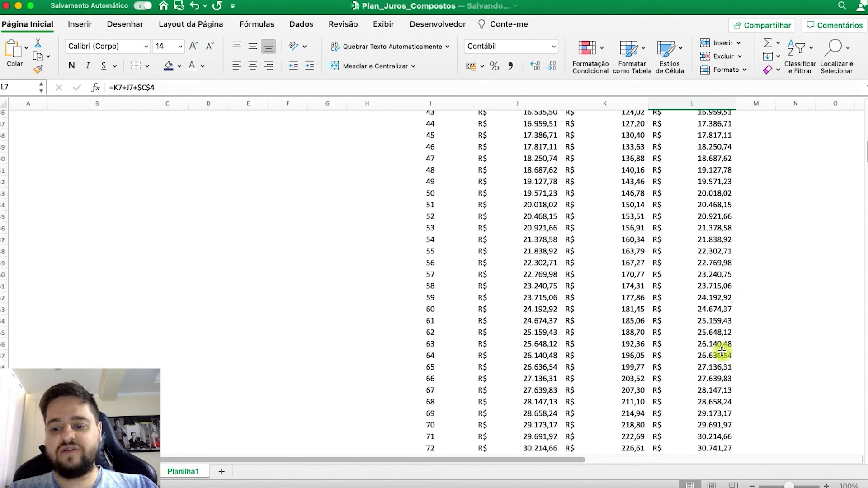
pyautogui.scroll(-12, 722, 352)
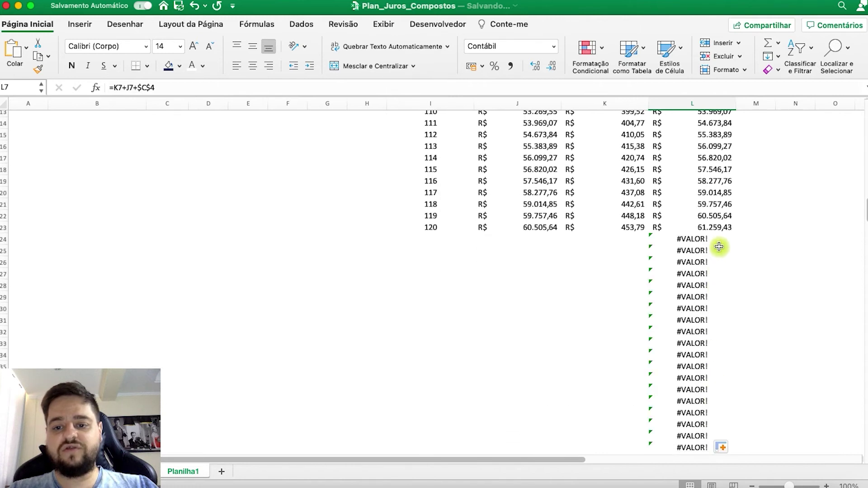
pyautogui.scroll(5, 723, 242)
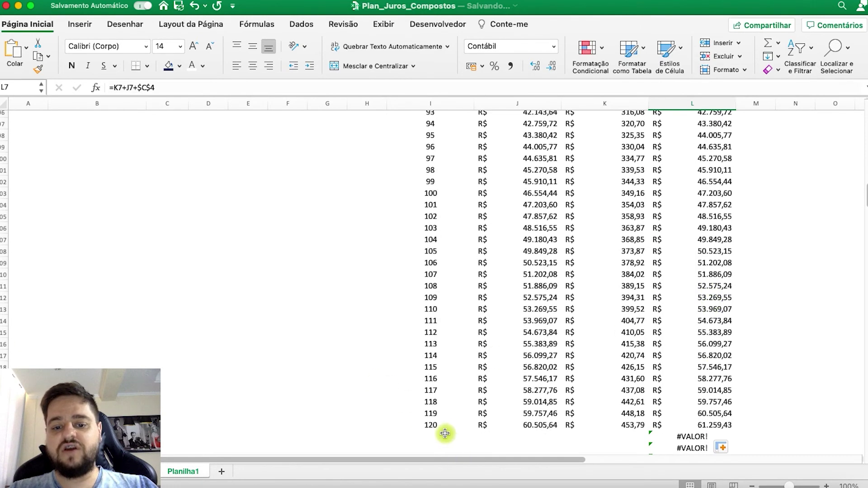
pyautogui.scroll(7, 693, 362)
pyautogui.scroll(-7, 698, 406)
pyautogui.scroll(12, 697, 360)
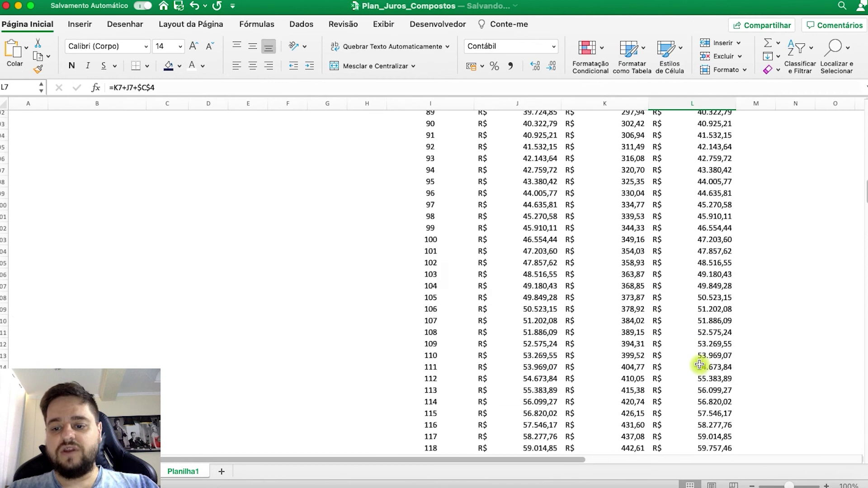
pyautogui.scroll(18, 699, 365)
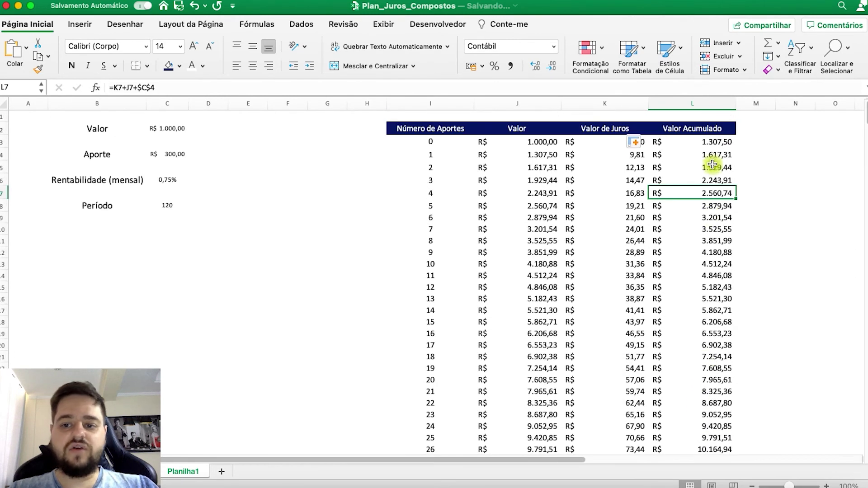
# Wrap the L4 formula in SEERRO so it reads =SEERRO(K4+J4+$C$4;"")
pyautogui.click(713, 166)
pyautogui.click(713, 155)
pyautogui.click(119, 88)
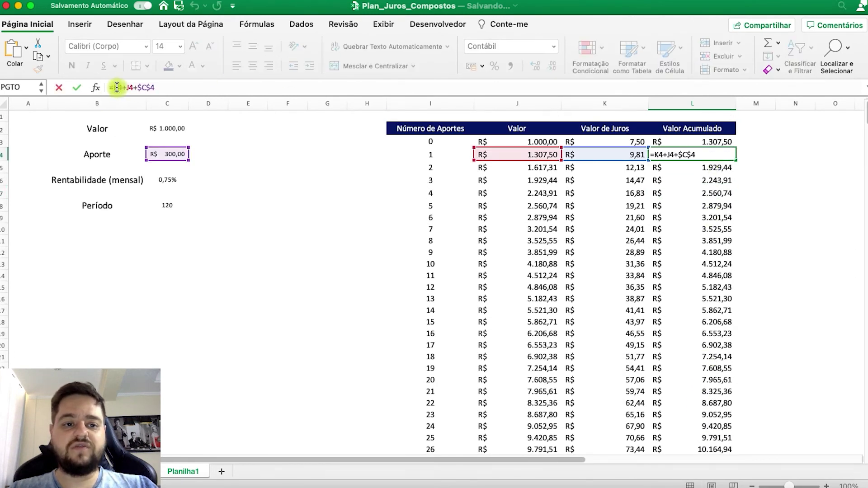
pyautogui.write('SEERRO(')
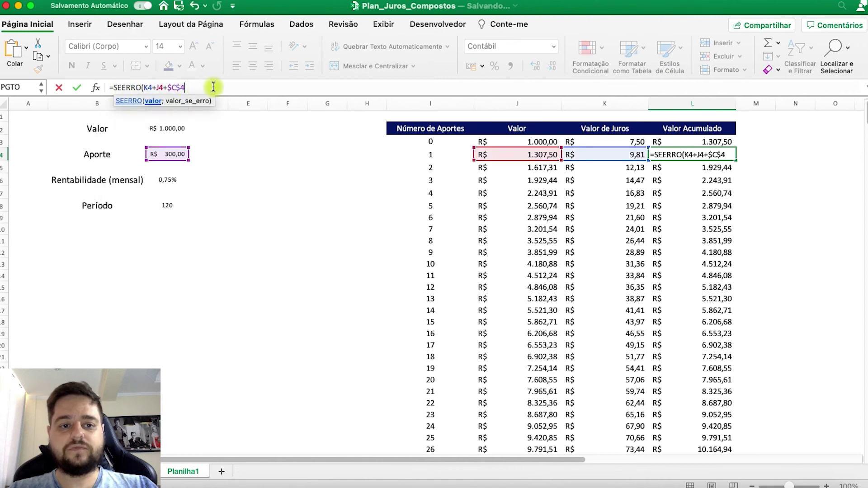
pyautogui.press('Return')
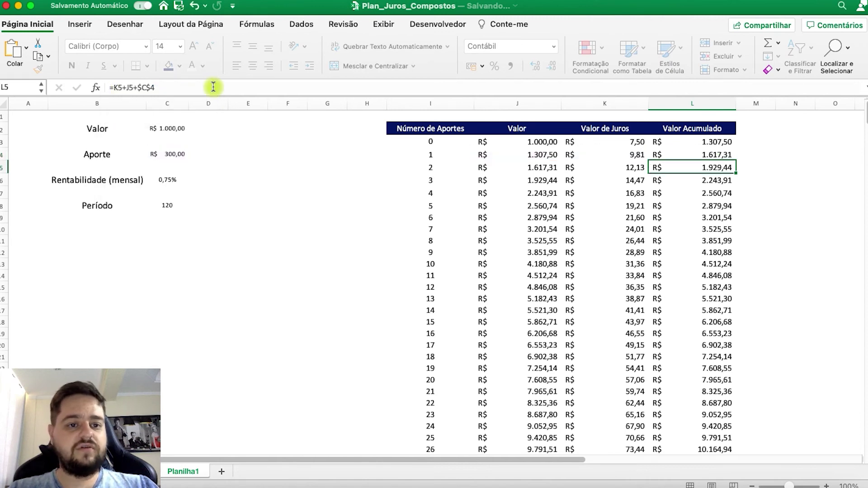
# Fill the SEERRO formula from L4 down the Valor Acumulado column
pyautogui.click(730, 153)
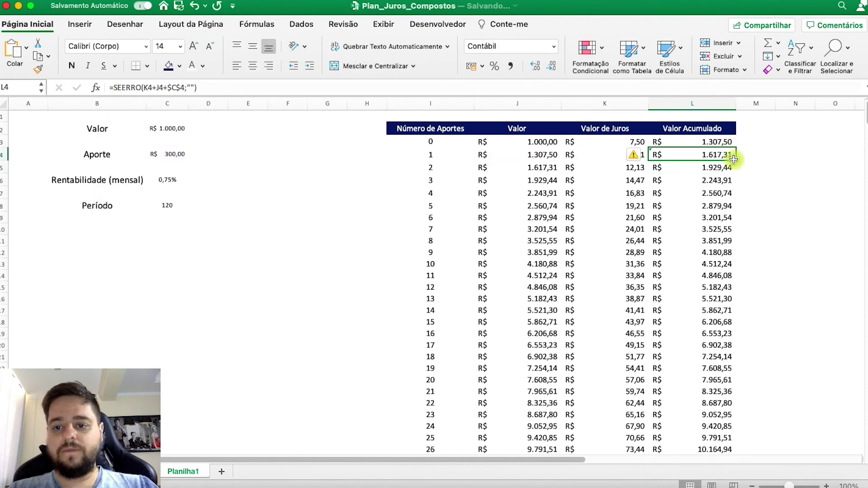
pyautogui.moveTo(738, 160); pyautogui.dragTo(728, 250)
pyautogui.scroll(20, 728, 250)
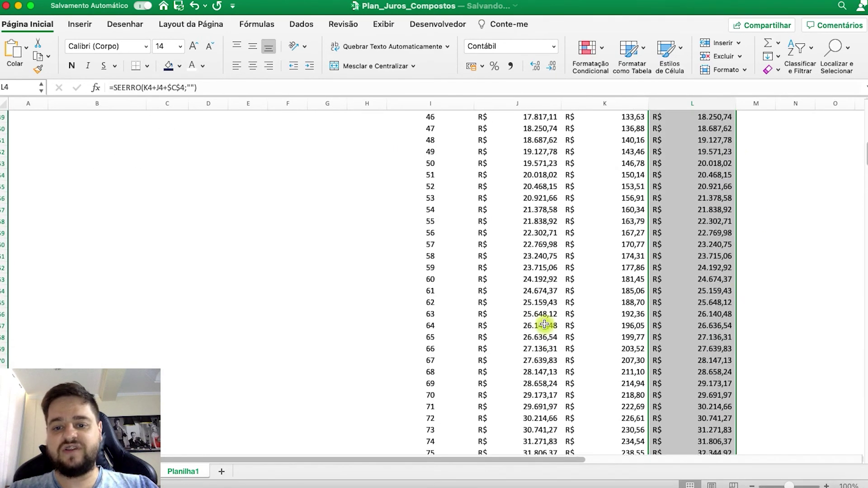
pyautogui.scroll(3, 563, 307)
pyautogui.click(558, 182)
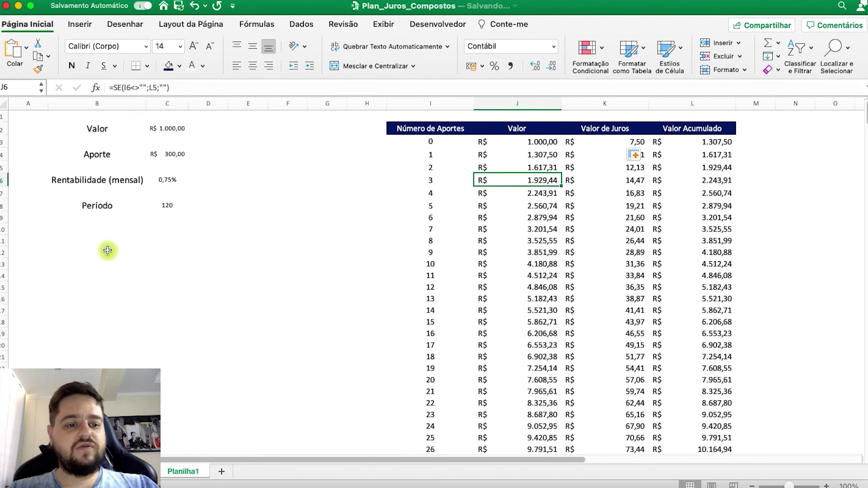
# Enter the labels Valor Total Acumulado in B11 and Total de Juros Recebidos in B13
pyautogui.click(91, 238)
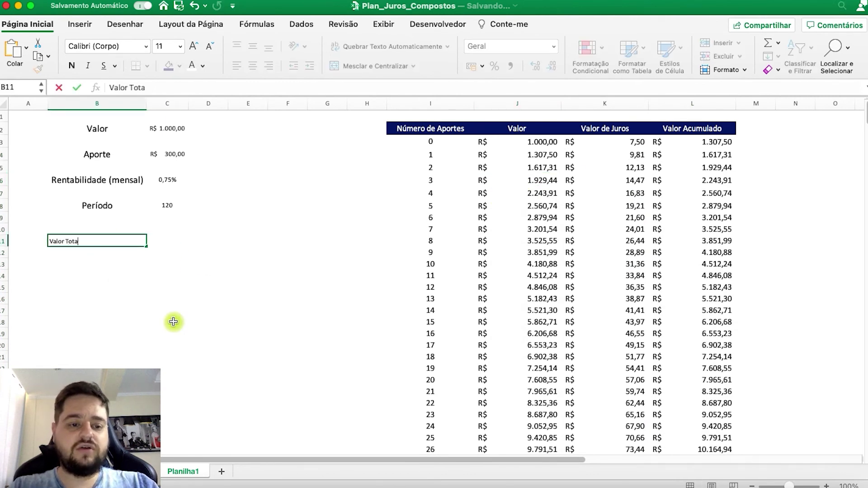
pyautogui.press('Return')
pyautogui.press('Return')
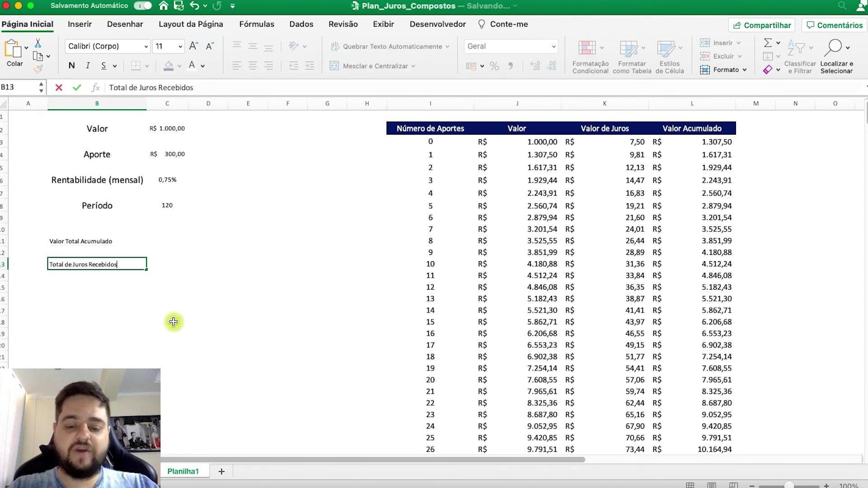
pyautogui.press('Return')
# Set the labels in B11:B13 to font size 14 with text wrapping
pyautogui.moveTo(113, 240); pyautogui.dragTo(108, 267)
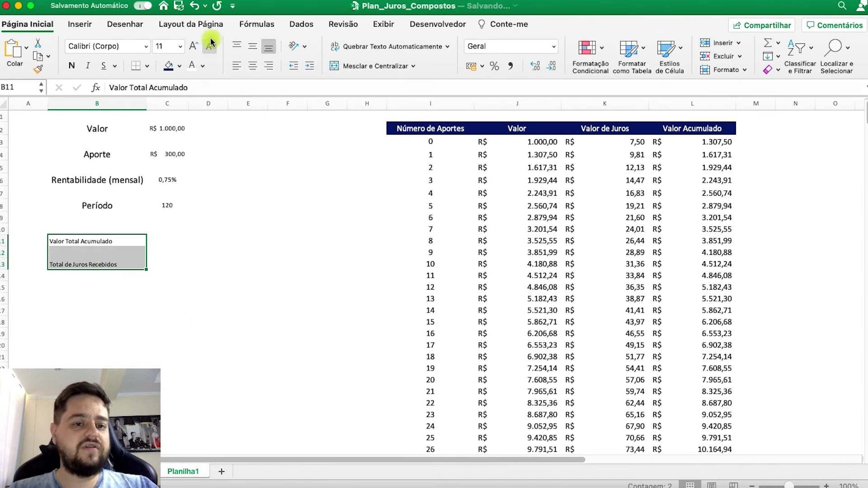
pyautogui.click(196, 46)
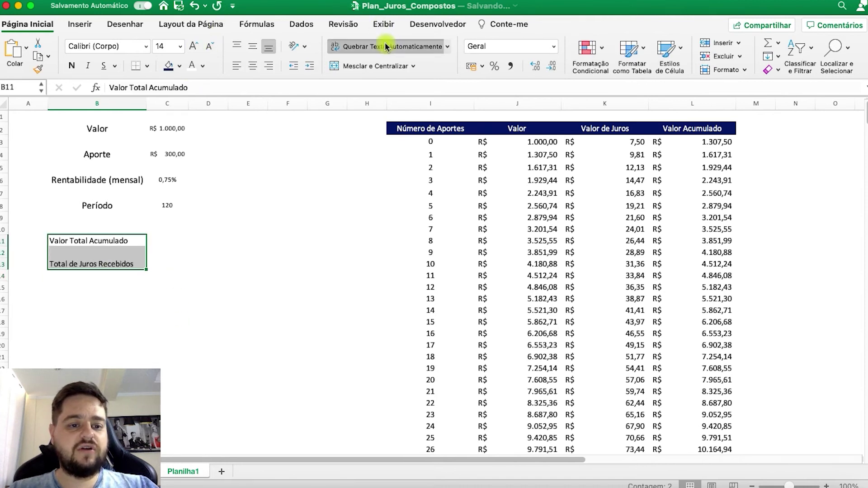
pyautogui.click(387, 46)
pyautogui.click(194, 46)
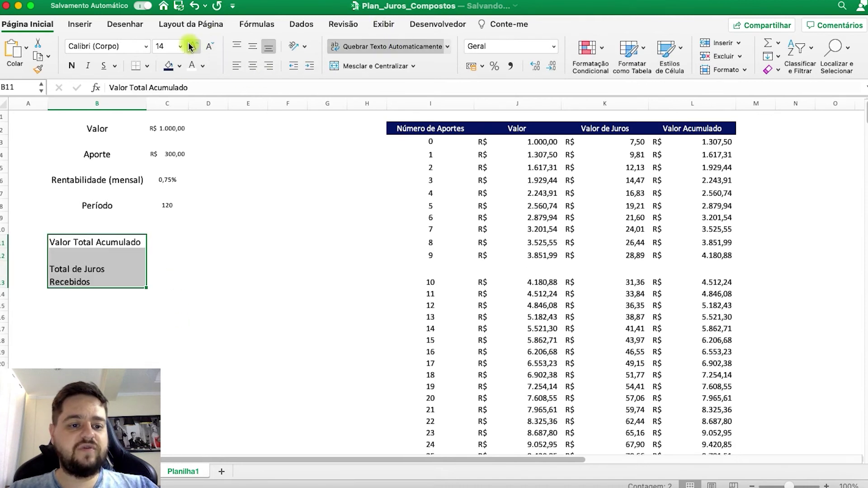
pyautogui.click(169, 242)
pyautogui.write('=')
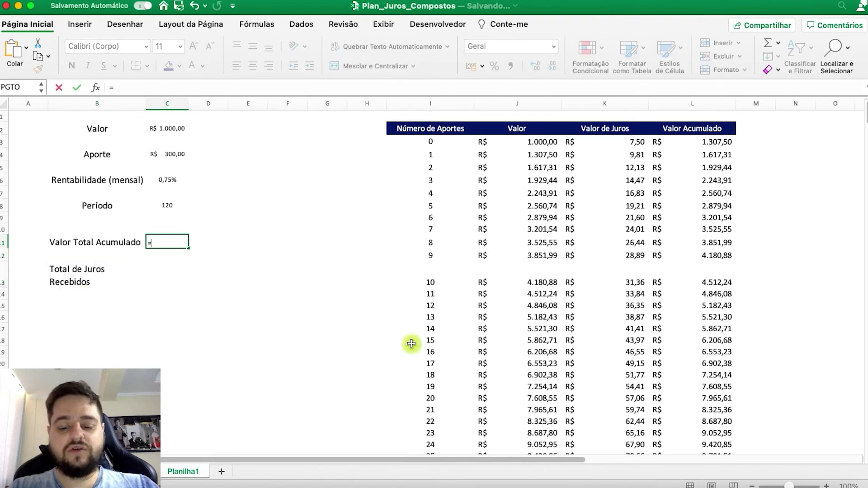
pyautogui.write('máxi')
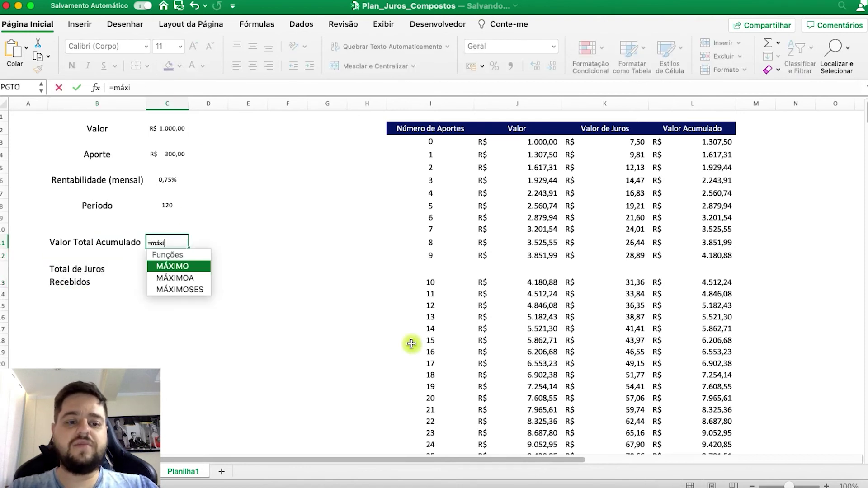
pyautogui.press('Tab')
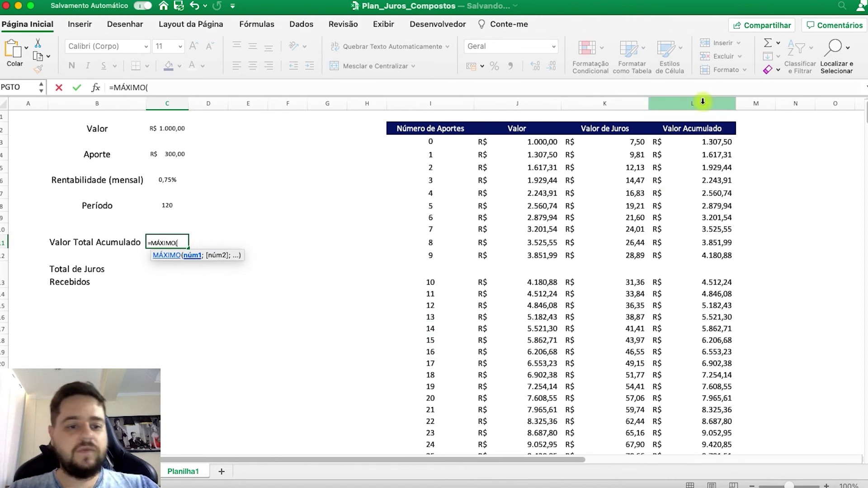
pyautogui.press('Escape')
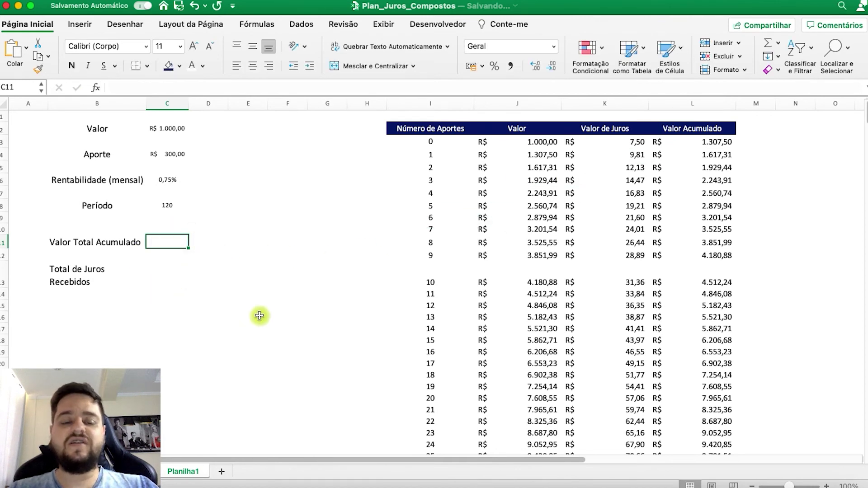
# Look up the accumulated total for the period in C11 with =PROCV($C$8;I:L;4;0)
pyautogui.click(181, 206)
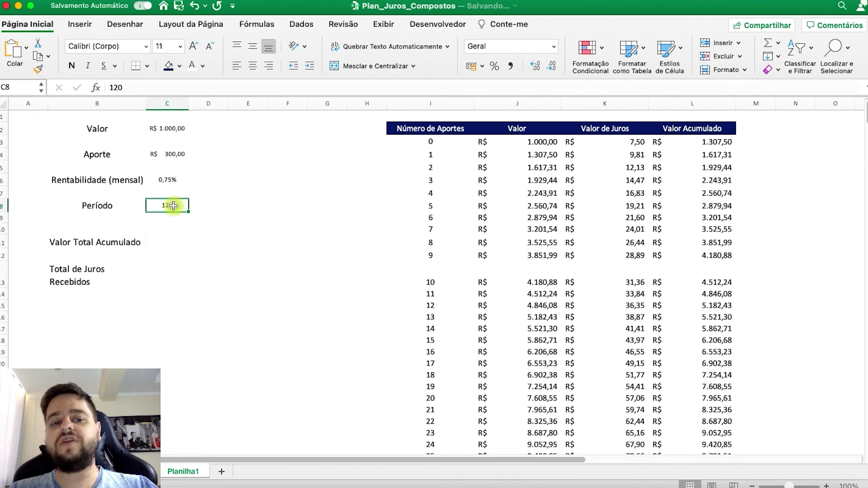
pyautogui.click(169, 243)
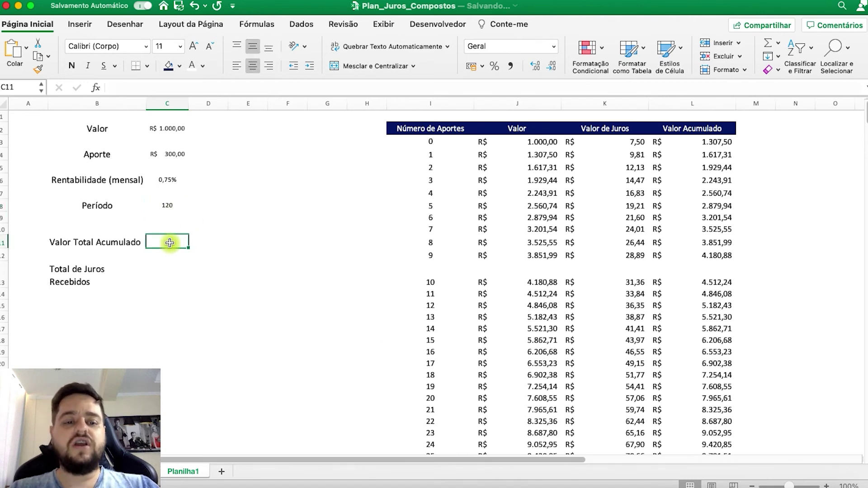
pyautogui.write('=procv(')
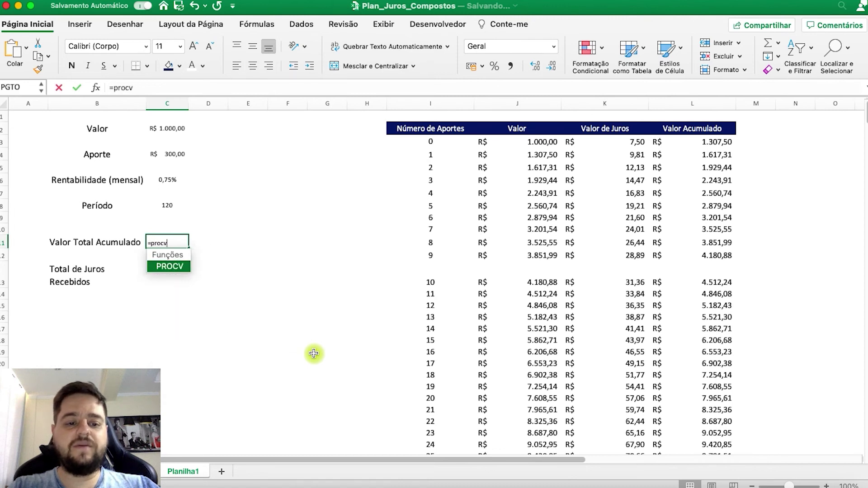
pyautogui.click(163, 207)
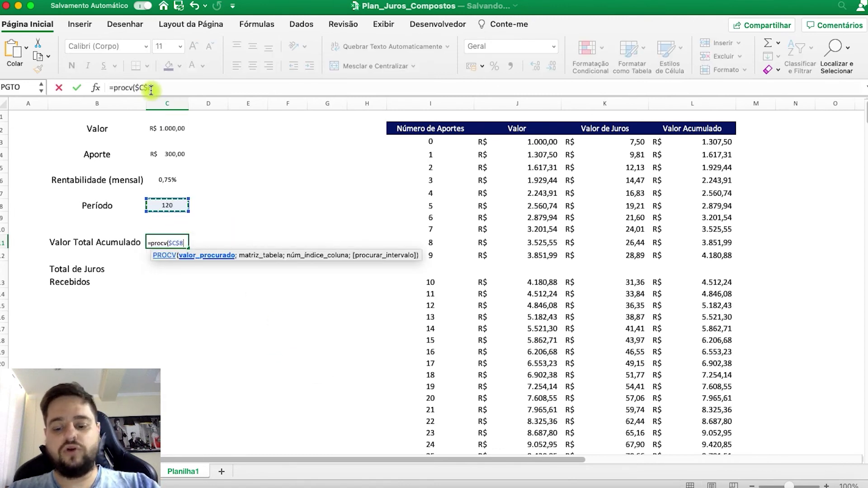
pyautogui.write(';')
pyautogui.moveTo(432, 103); pyautogui.dragTo(720, 108)
pyautogui.write(';4;0')
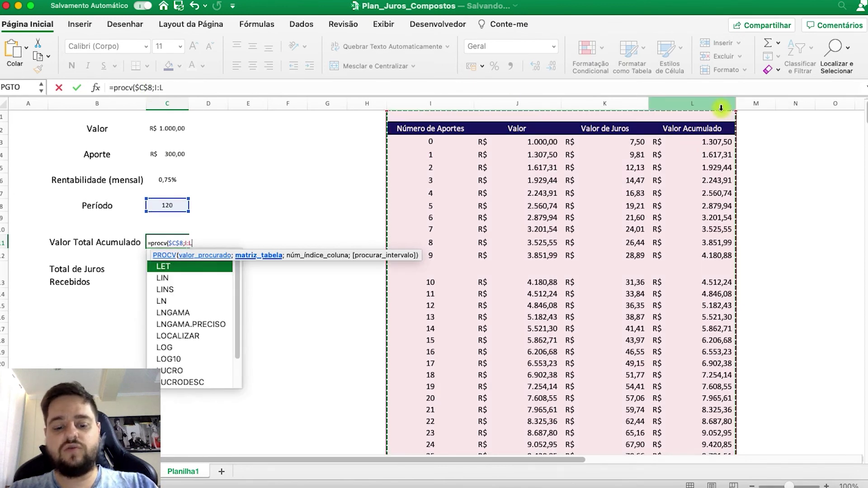
pyautogui.press('Return')
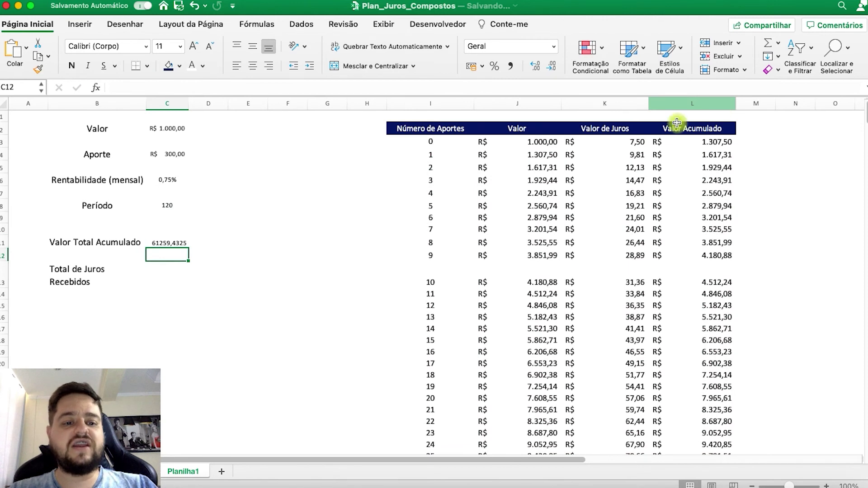
# Format the Valor Total Acumulado result in C11 as R$ Português (Brasil) accounting
pyautogui.click(178, 242)
pyautogui.click(482, 65)
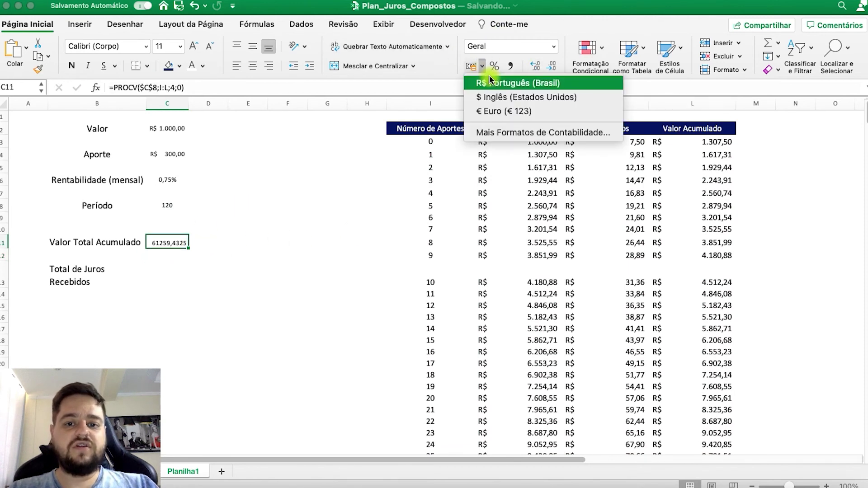
pyautogui.click(548, 81)
# Total the interest received in C13 with a SOMA formula over the whole column K
pyautogui.click(176, 280)
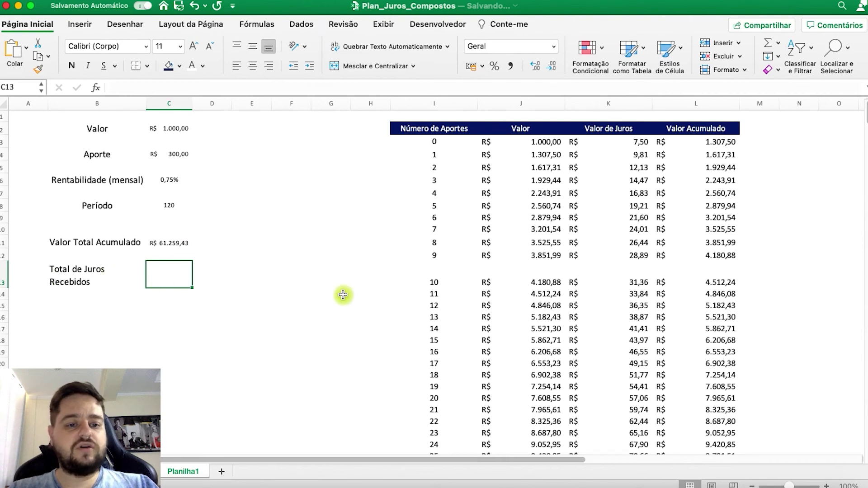
pyautogui.write('=SOMA(')
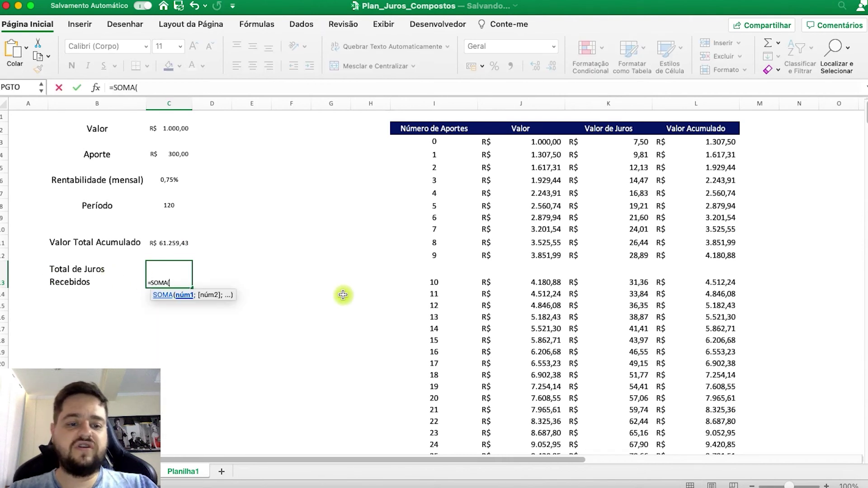
pyautogui.click(613, 107)
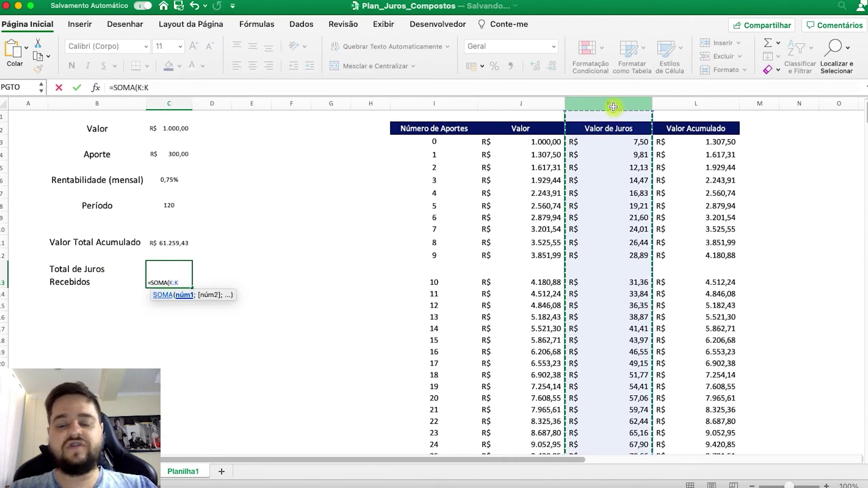
pyautogui.press('Return')
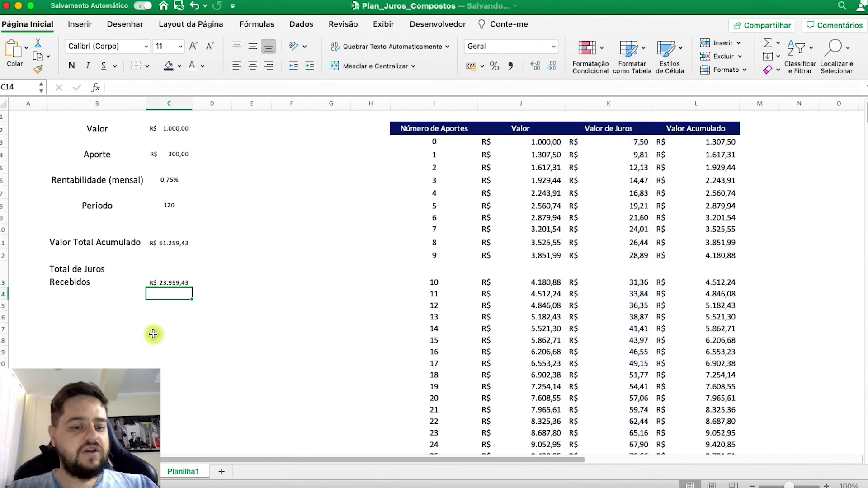
pyautogui.click(152, 333)
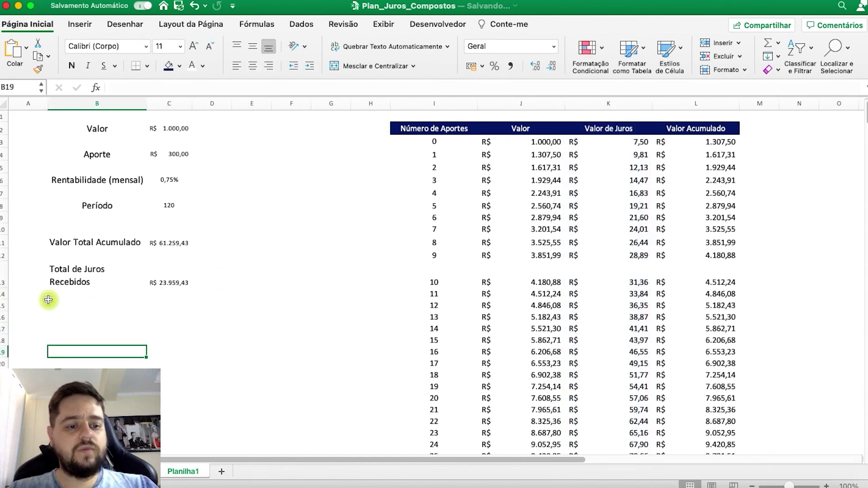
pyautogui.moveTo(46, 294); pyautogui.dragTo(115, 318)
pyautogui.click(212, 329)
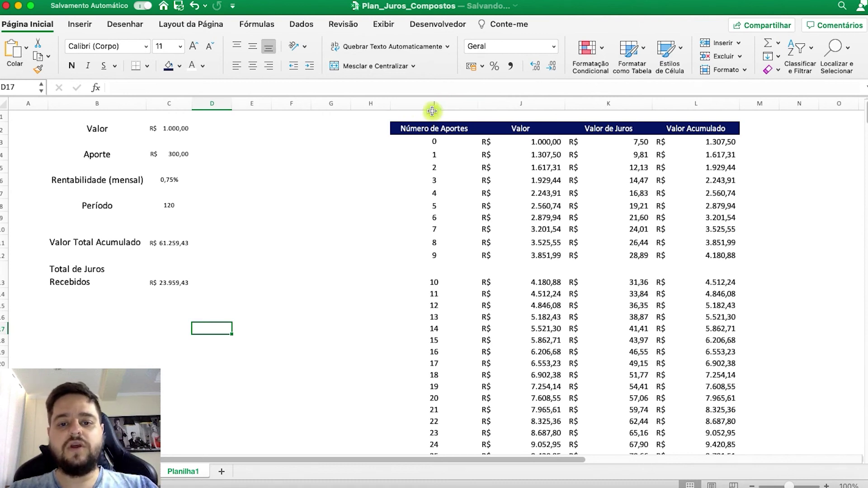
pyautogui.moveTo(438, 128); pyautogui.dragTo(706, 151)
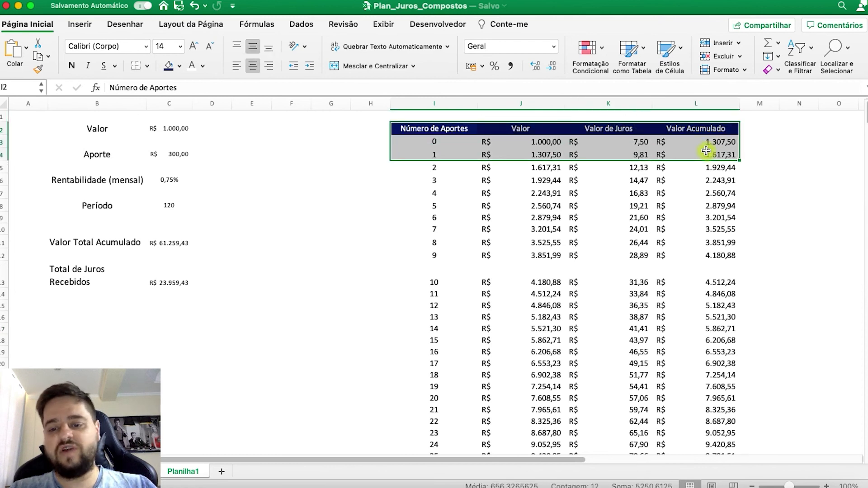
pyautogui.press('super+shift+Down')
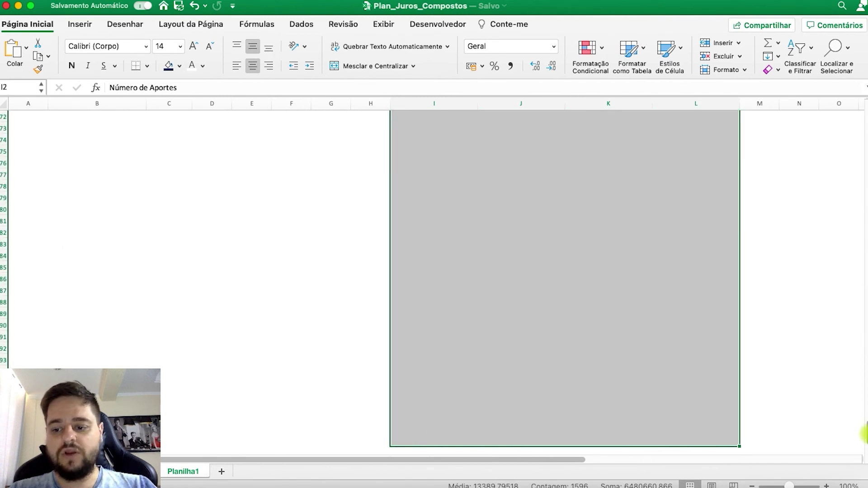
pyautogui.moveTo(863, 434); pyautogui.dragTo(862, 110)
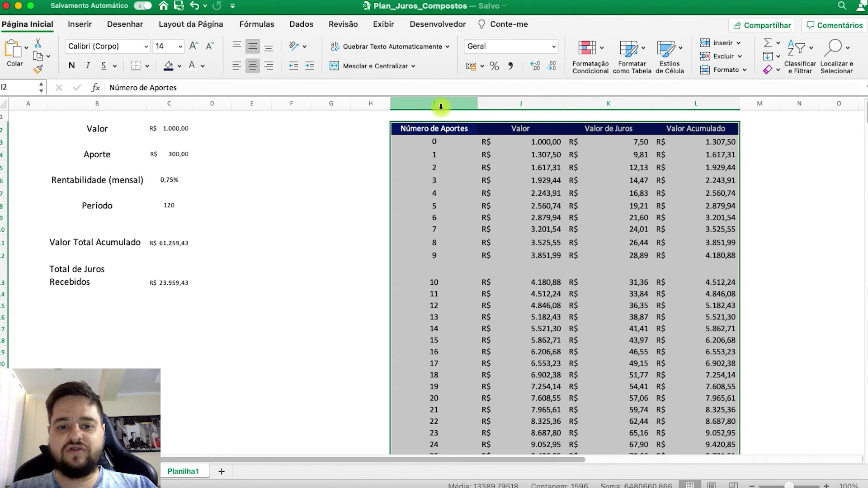
pyautogui.click(442, 125)
pyautogui.press('super+shift+Down')
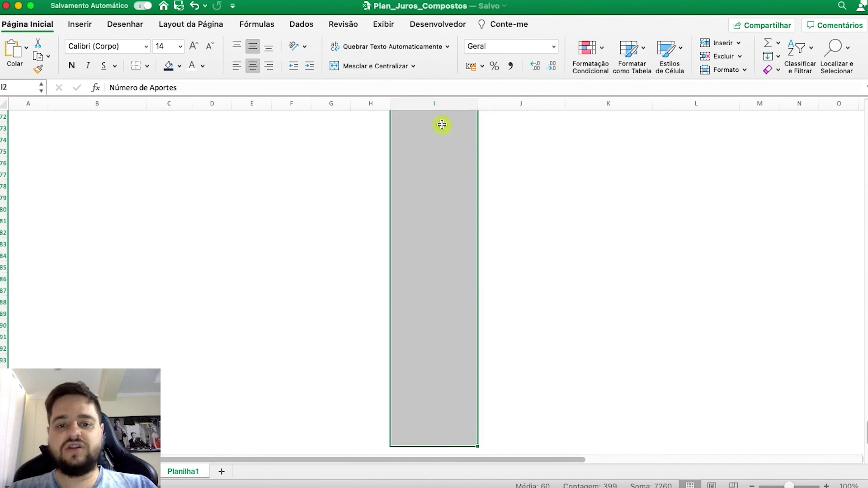
pyautogui.moveTo(863, 372); pyautogui.dragTo(858, 86)
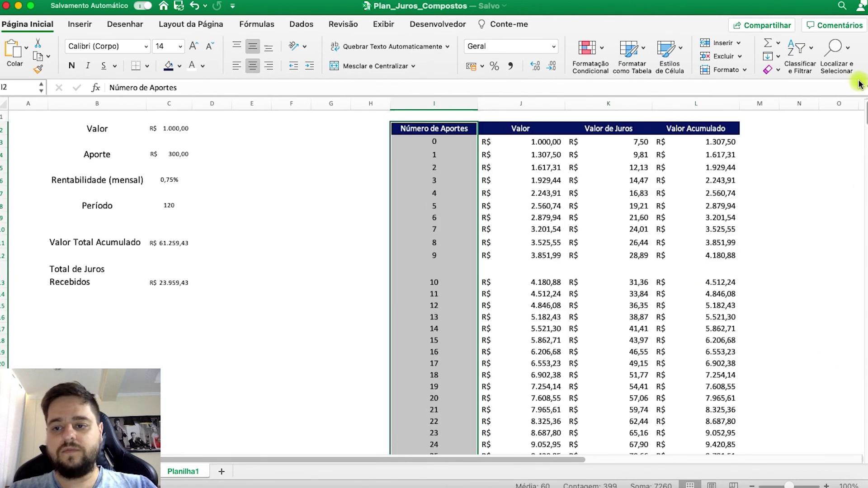
# Insert a 2D line chart from the Valor Acumulado column, selected from L2 down to row 400
pyautogui.click(691, 129)
pyautogui.press('super+shift+Down')
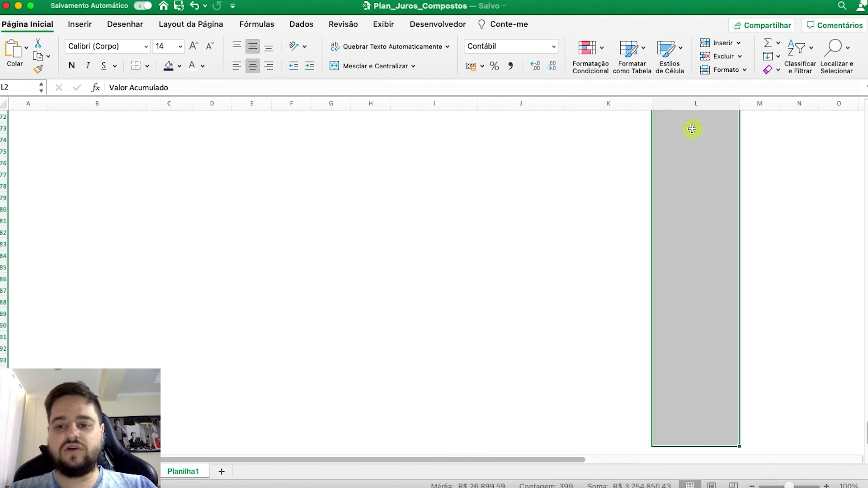
pyautogui.click(81, 25)
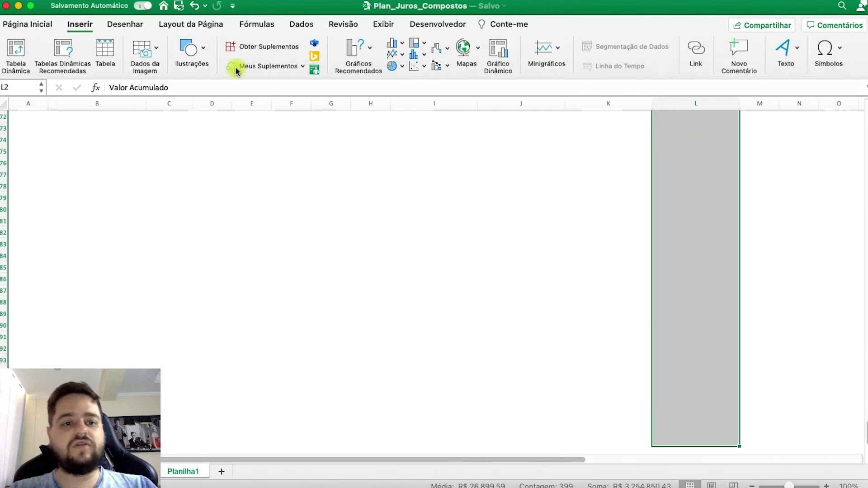
pyautogui.click(392, 54)
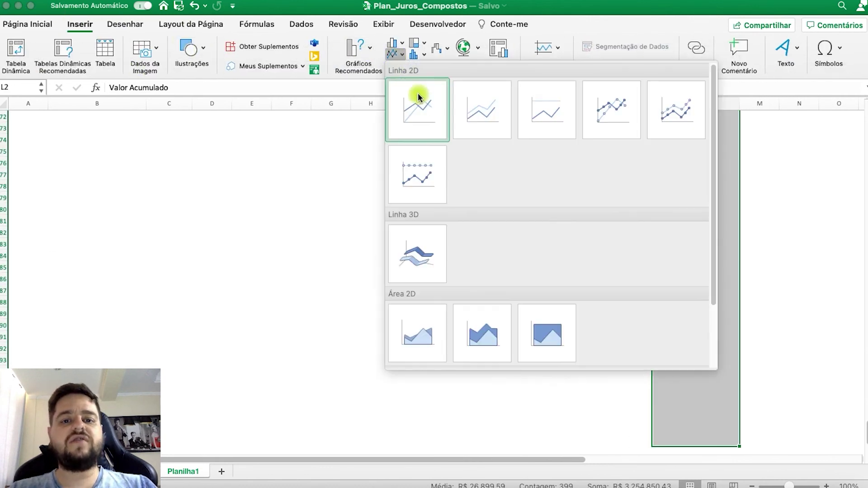
pyautogui.click(426, 110)
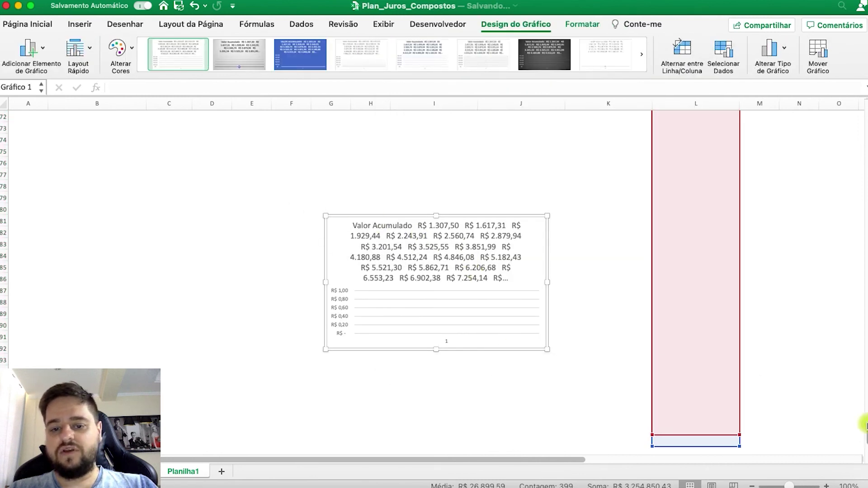
pyautogui.moveTo(863, 425); pyautogui.dragTo(859, 80)
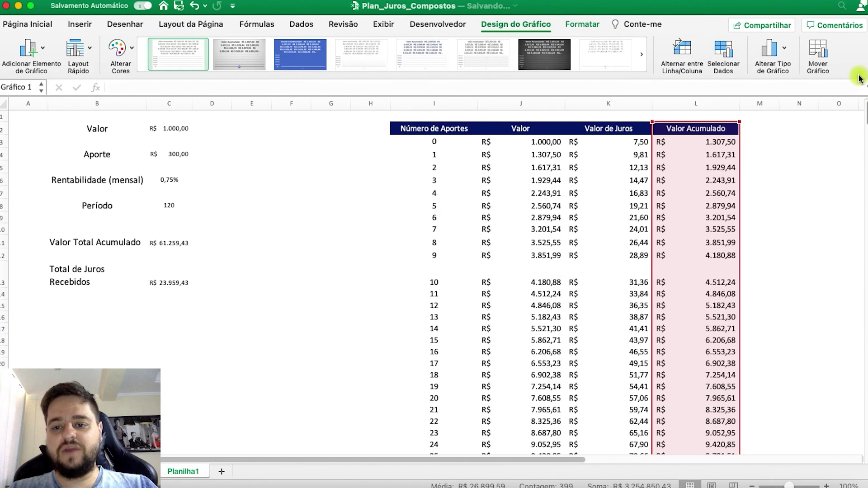
# Insert another 2D line chart starting from the Valor Acumulado header and move it off most of the results table
pyautogui.click(712, 128)
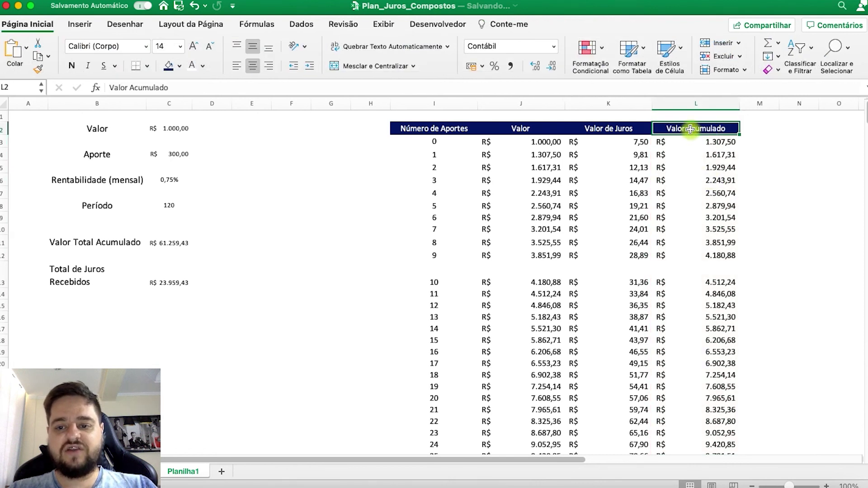
pyautogui.click(81, 24)
pyautogui.click(391, 54)
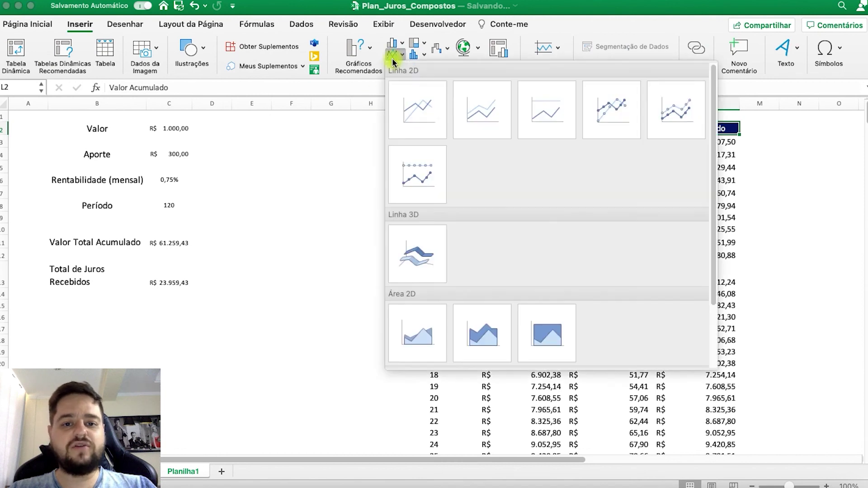
pyautogui.click(409, 112)
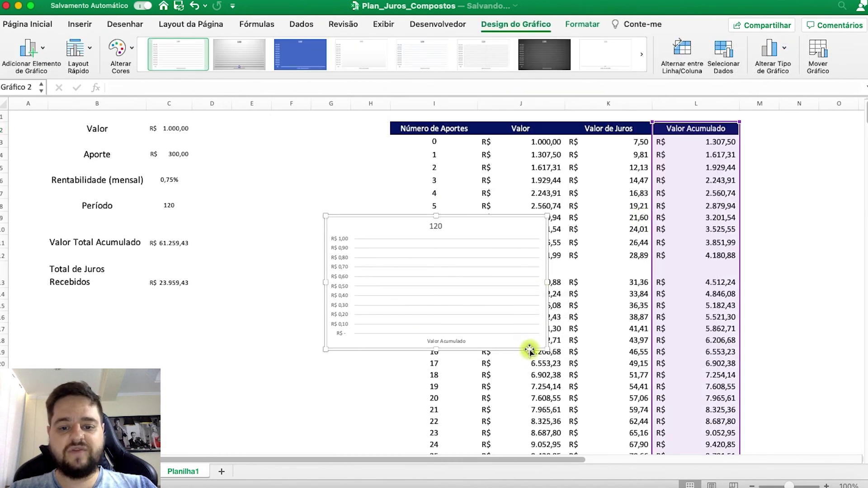
pyautogui.moveTo(529, 349); pyautogui.dragTo(434, 356)
pyautogui.click(723, 50)
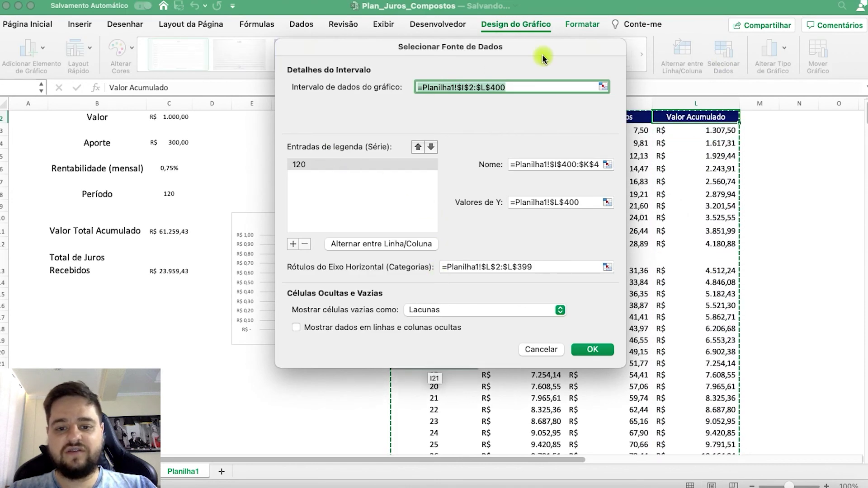
pyautogui.moveTo(540, 47); pyautogui.dragTo(342, 50)
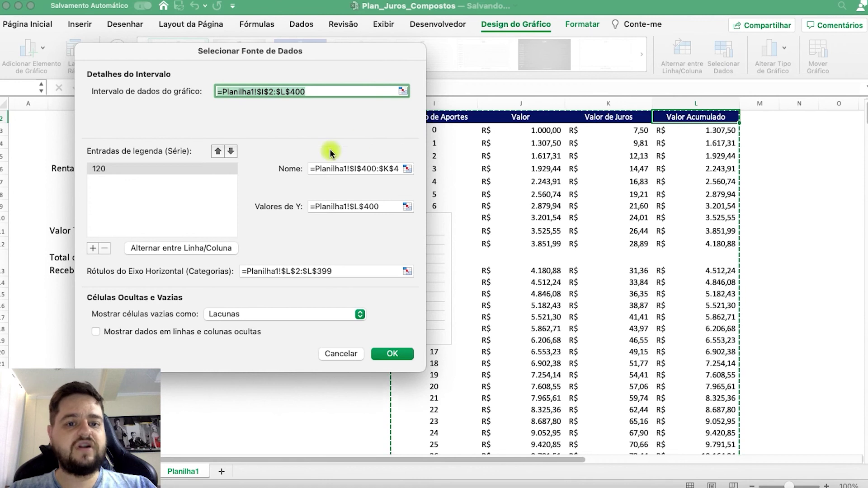
pyautogui.click(280, 95)
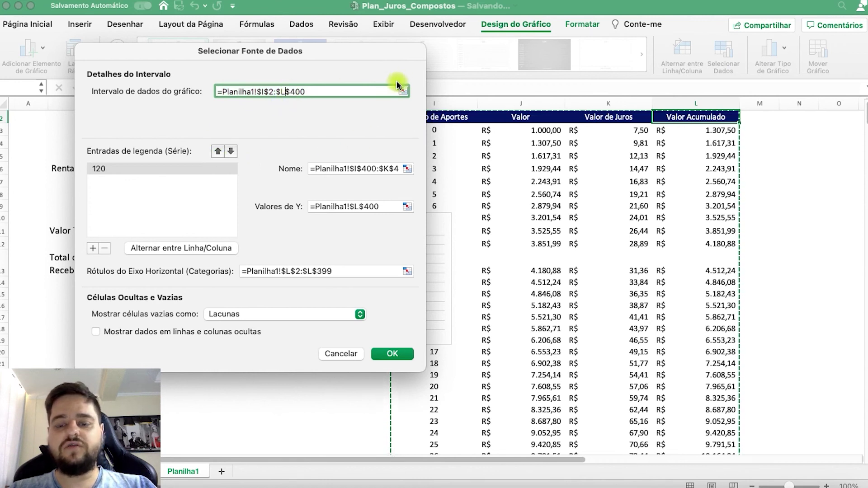
pyautogui.press('Return')
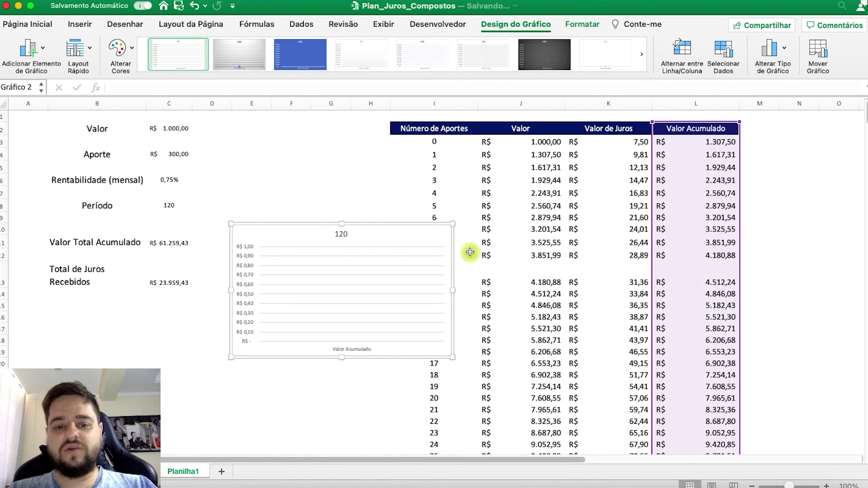
# Shift the chart clear of the results table and add a data series named from I2 with Y values =Planilha1!$I$3:$I$123
pyautogui.moveTo(431, 347); pyautogui.dragTo(317, 352)
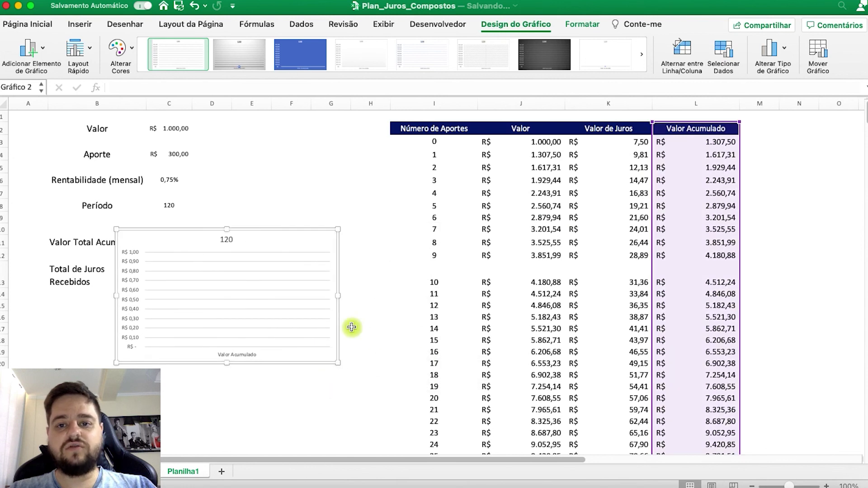
pyautogui.click(724, 55)
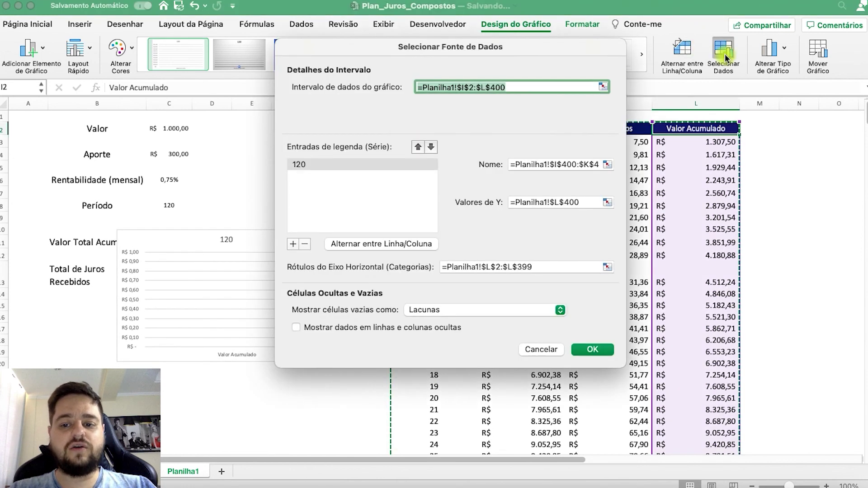
pyautogui.click(547, 267)
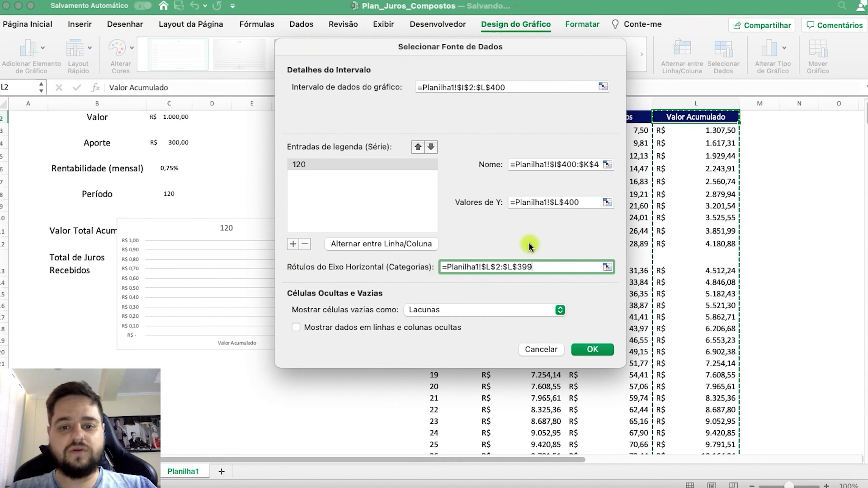
pyautogui.click(293, 244)
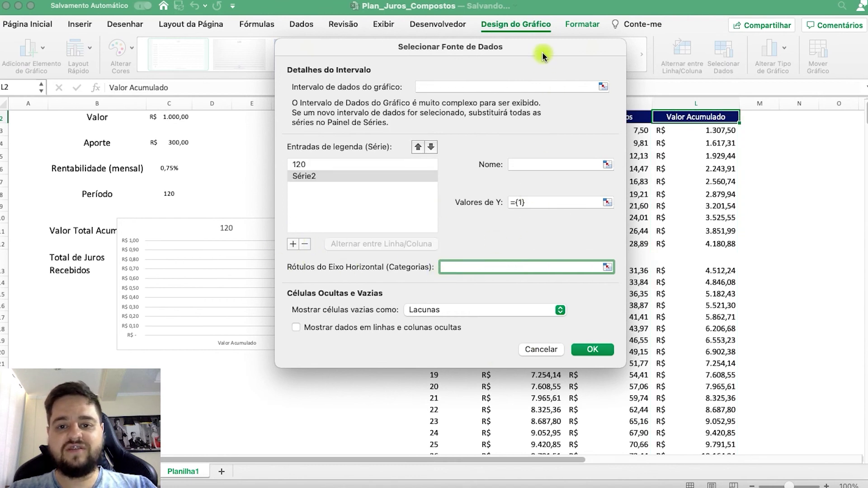
pyautogui.moveTo(541, 53); pyautogui.dragTo(286, 47)
pyautogui.click(266, 159)
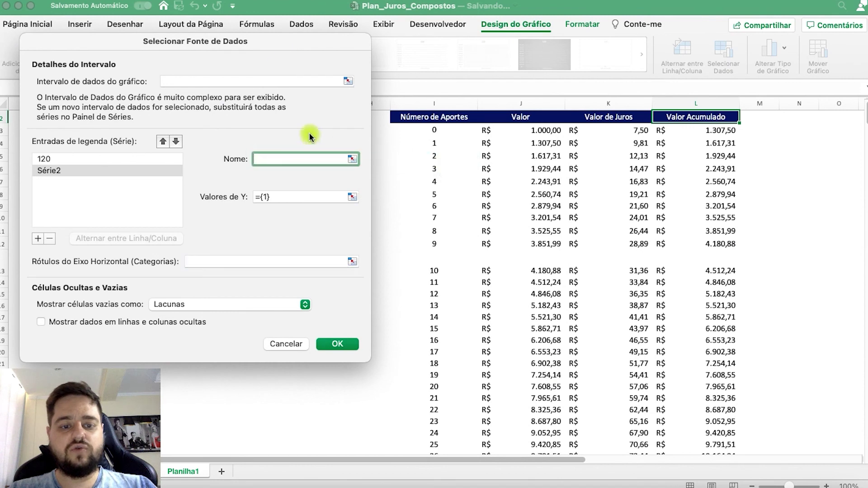
pyautogui.click(434, 119)
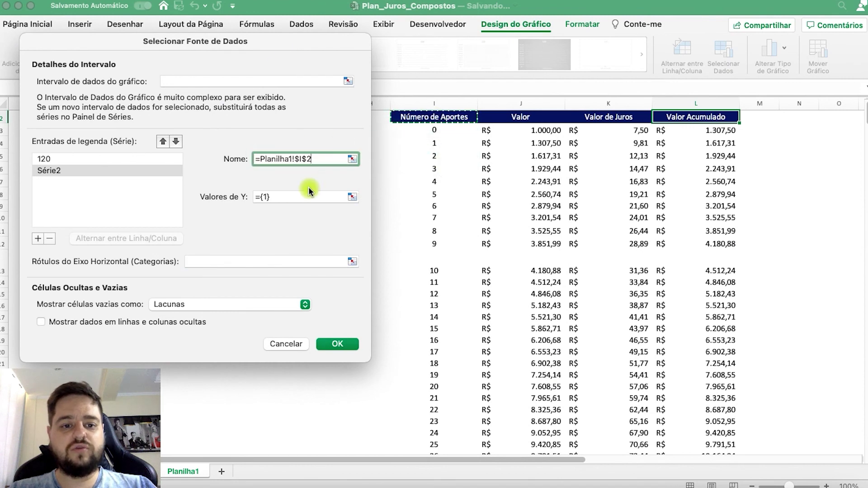
pyautogui.click(266, 196)
pyautogui.moveTo(441, 131)
pyautogui.mouseDown()
pyautogui.moveTo(443, 457)
pyautogui.moveTo(472, 179)
pyautogui.moveTo(438, 215)
pyautogui.moveTo(444, 139)
pyautogui.mouseUp()
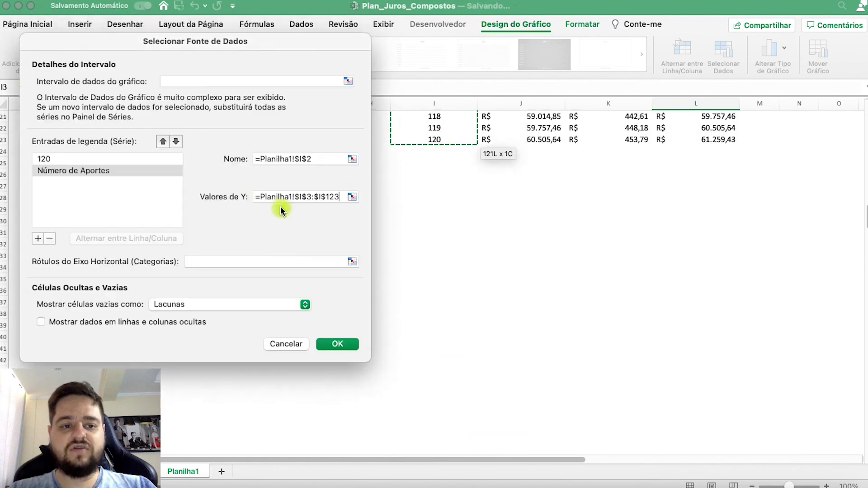
pyautogui.click(341, 344)
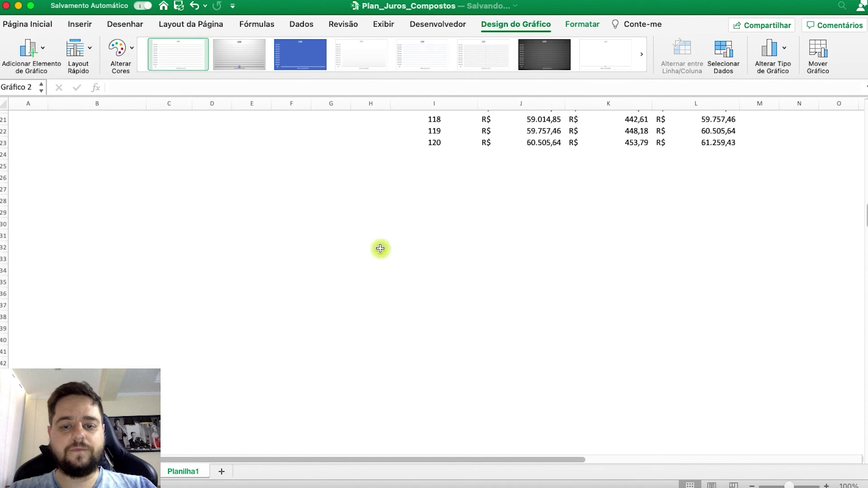
pyautogui.scroll(10, 391, 280)
pyautogui.scroll(15, 403, 320)
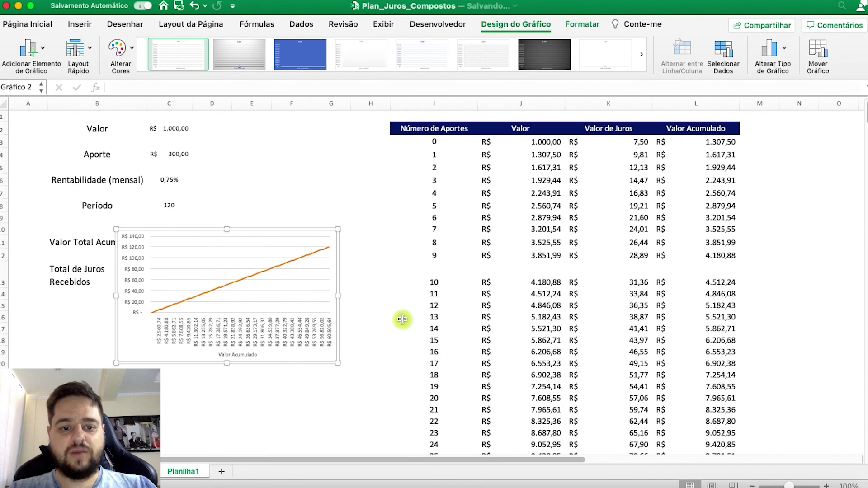
# Reposition the line chart slightly lower, then widen it across column I and extend its upper edge to row 6
pyautogui.moveTo(317, 358); pyautogui.dragTo(333, 374)
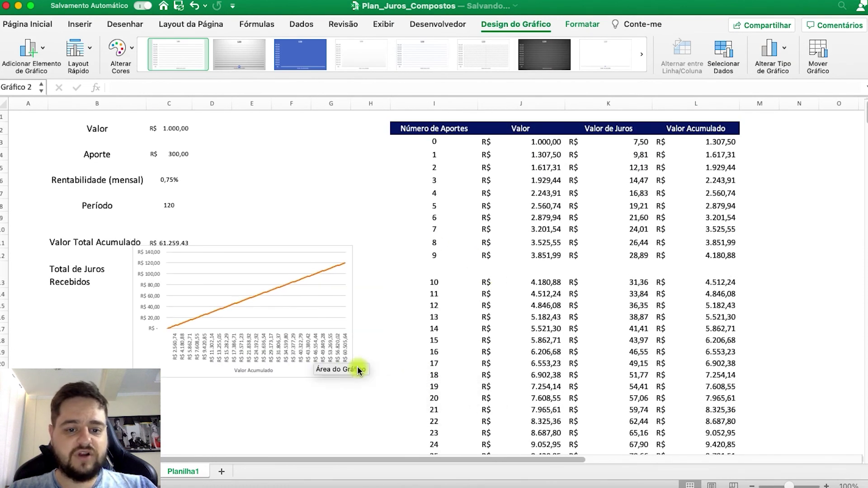
pyautogui.moveTo(353, 311); pyautogui.dragTo(479, 313)
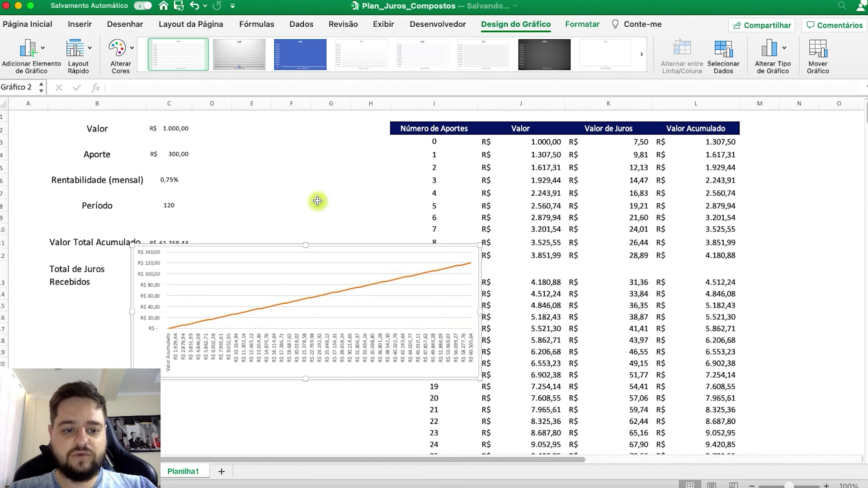
pyautogui.moveTo(304, 244); pyautogui.dragTo(303, 180)
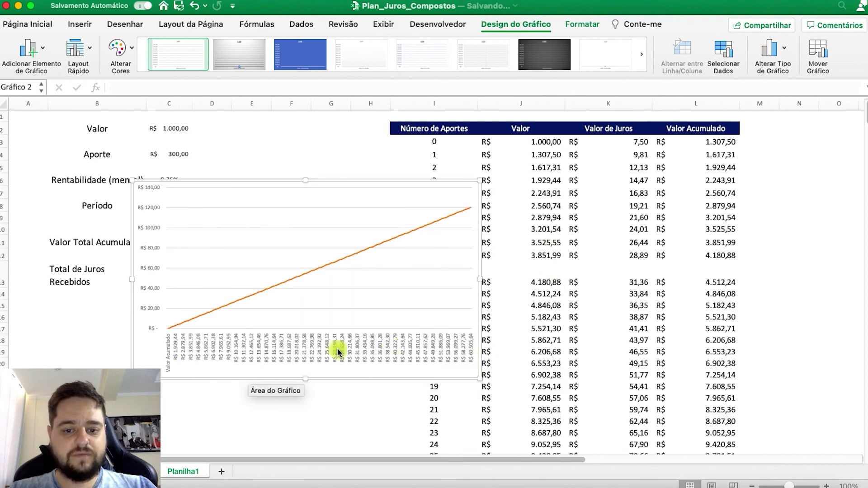
# Set the horizontal axis labels of the chart's Número de Aportes series to the column I cells from I2 down
pyautogui.click(408, 350)
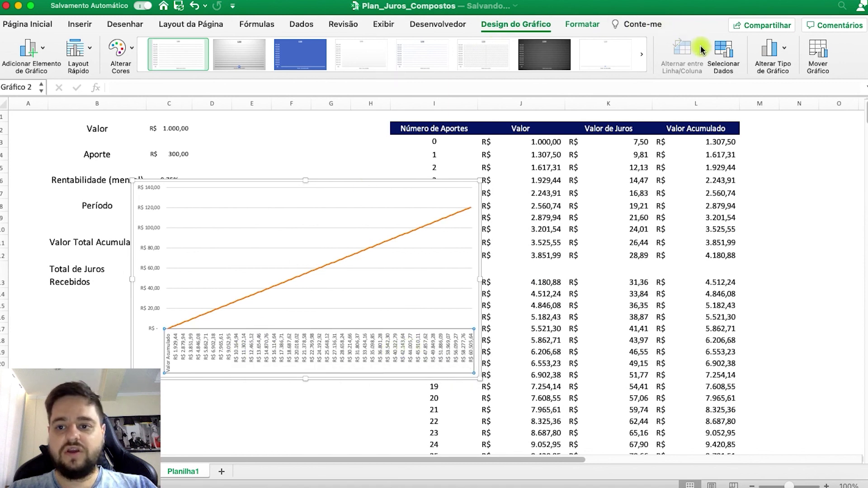
pyautogui.click(723, 56)
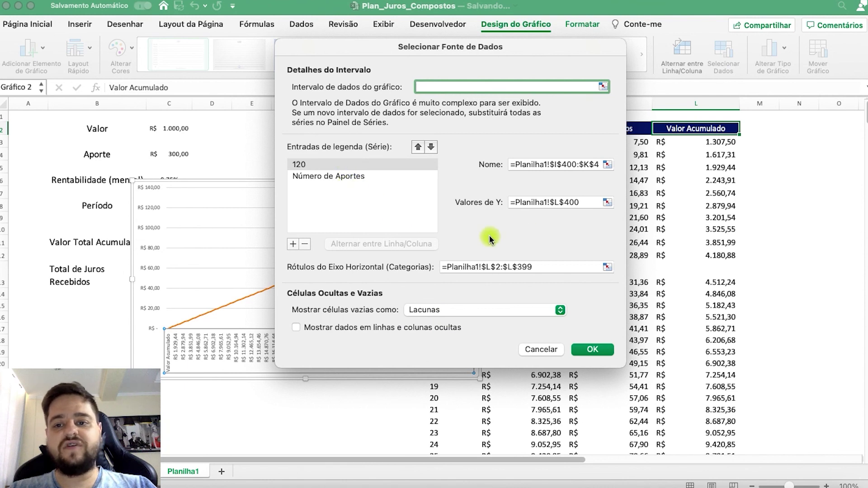
pyautogui.moveTo(540, 45); pyautogui.dragTo(639, 91)
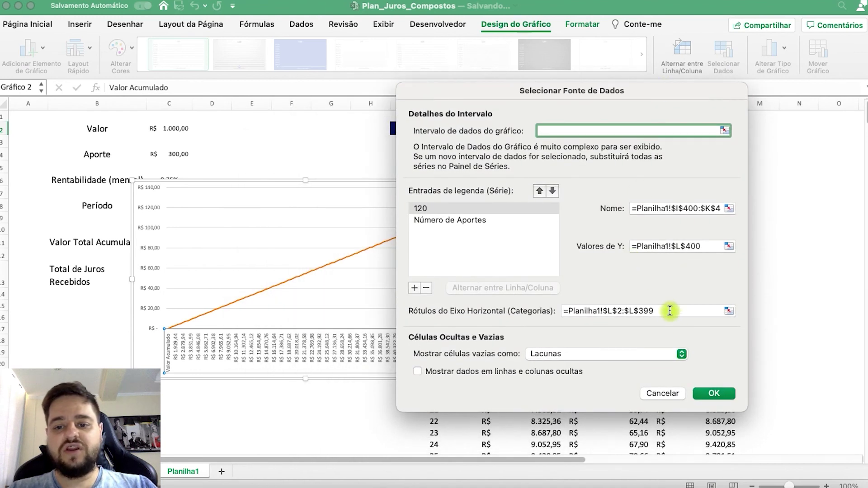
pyautogui.click(488, 220)
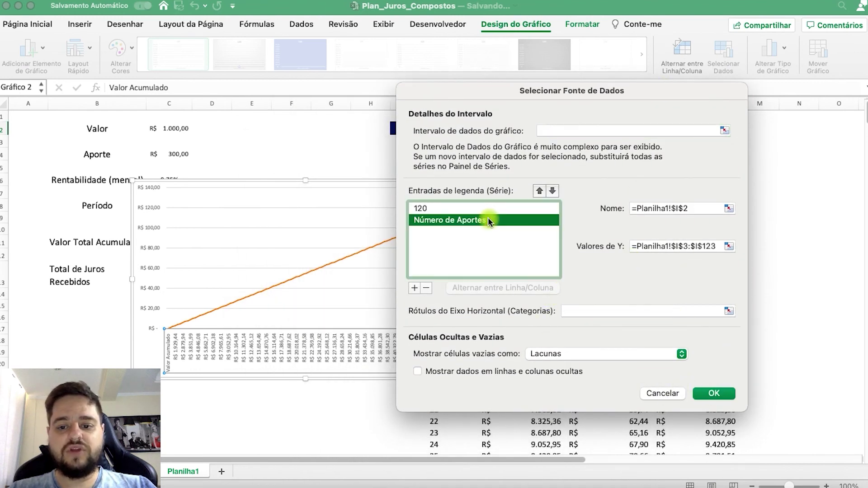
pyautogui.click(584, 311)
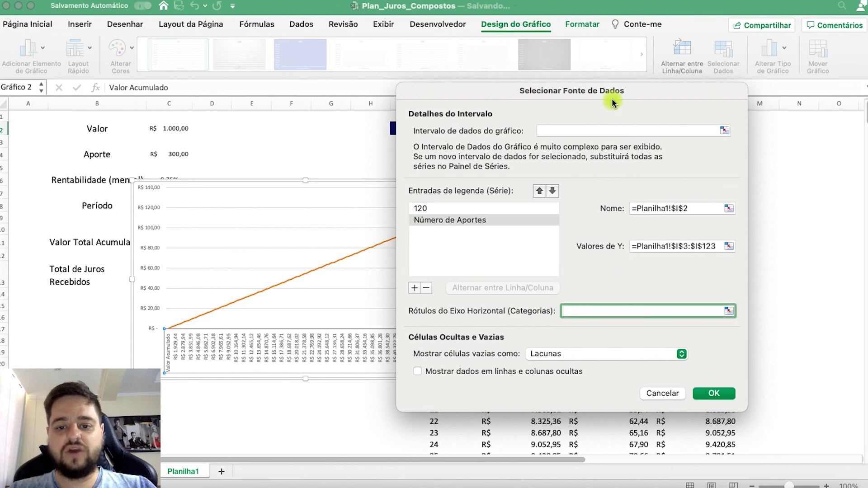
pyautogui.moveTo(609, 97); pyautogui.dragTo(254, 94)
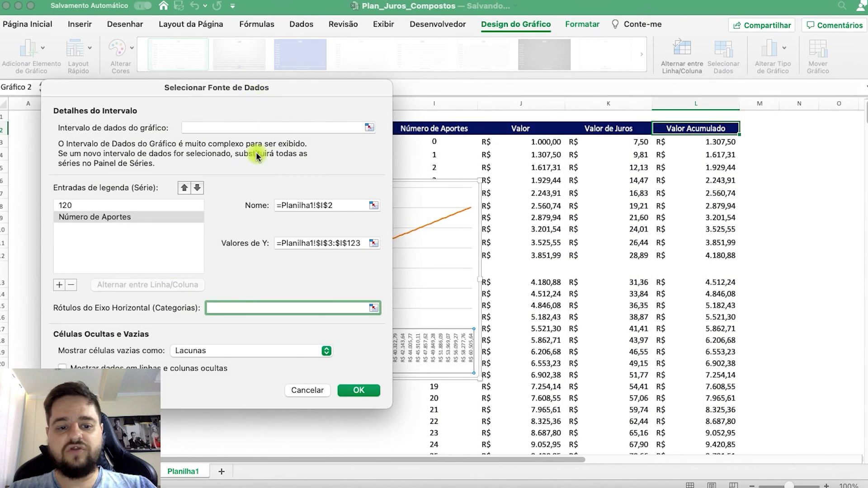
pyautogui.moveTo(434, 131)
pyautogui.mouseDown()
pyautogui.moveTo(451, 444)
pyautogui.moveTo(440, 132)
pyautogui.mouseUp()
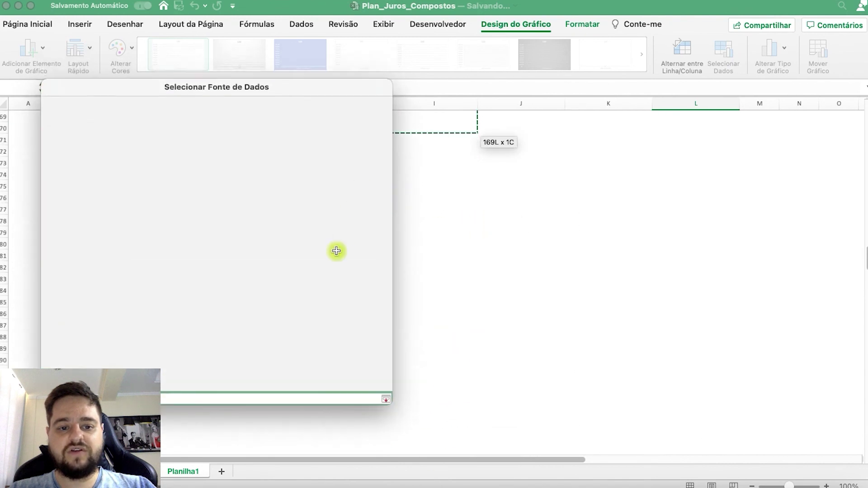
pyautogui.click(366, 388)
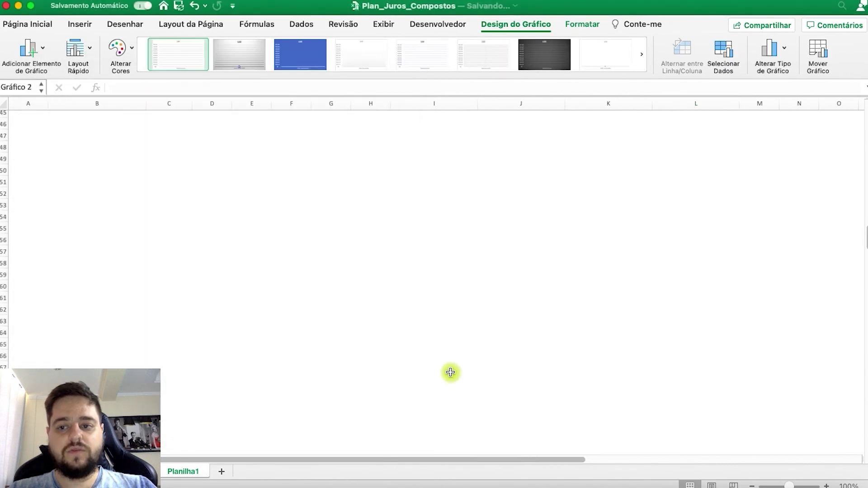
pyautogui.scroll(-15, 450, 372)
pyautogui.scroll(10, 451, 372)
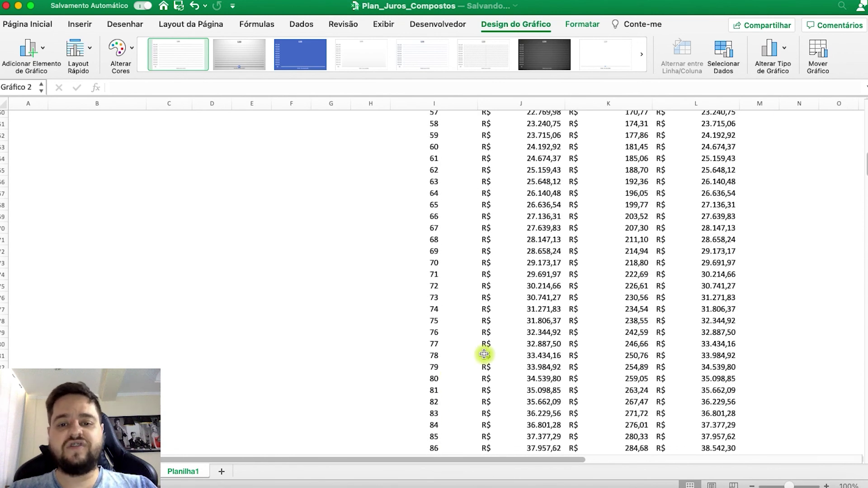
pyautogui.scroll(3, 484, 355)
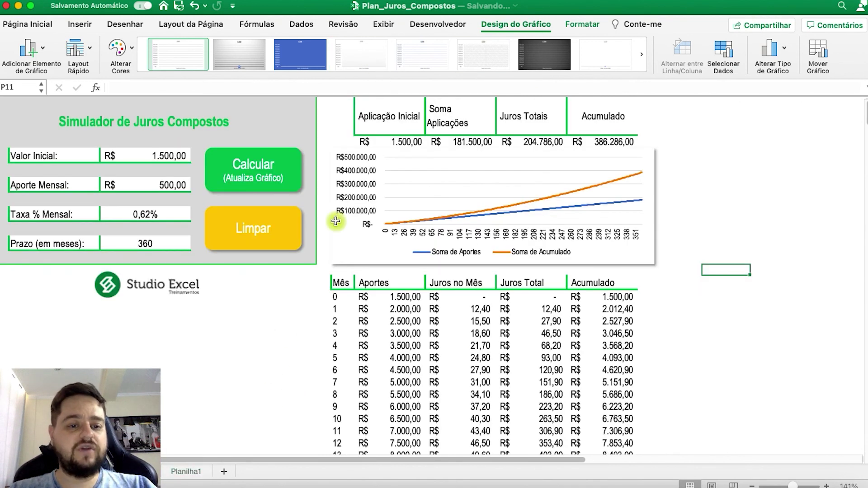
# Examine the finished simulator's results table and chart, and inspect the formula in the month 0 Aportes cell
pyautogui.press('Escape')
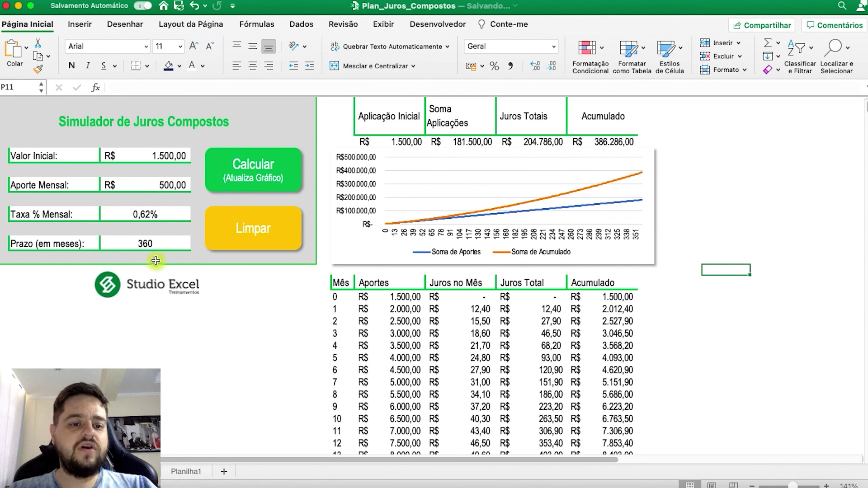
pyautogui.scroll(-10, 517, 253)
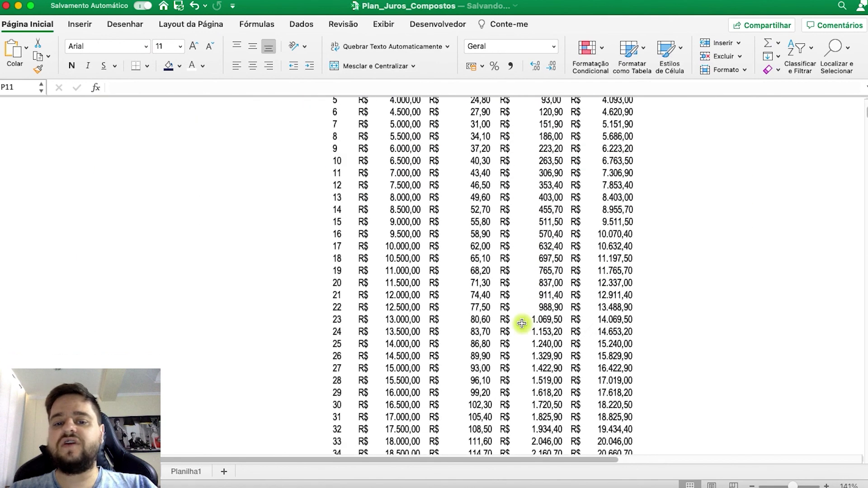
pyautogui.scroll(-3, 481, 322)
pyautogui.scroll(15, 480, 322)
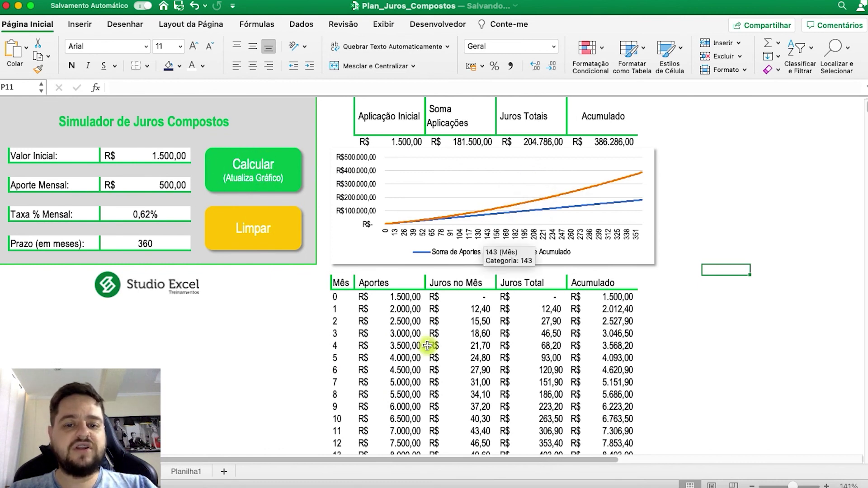
pyautogui.click(359, 298)
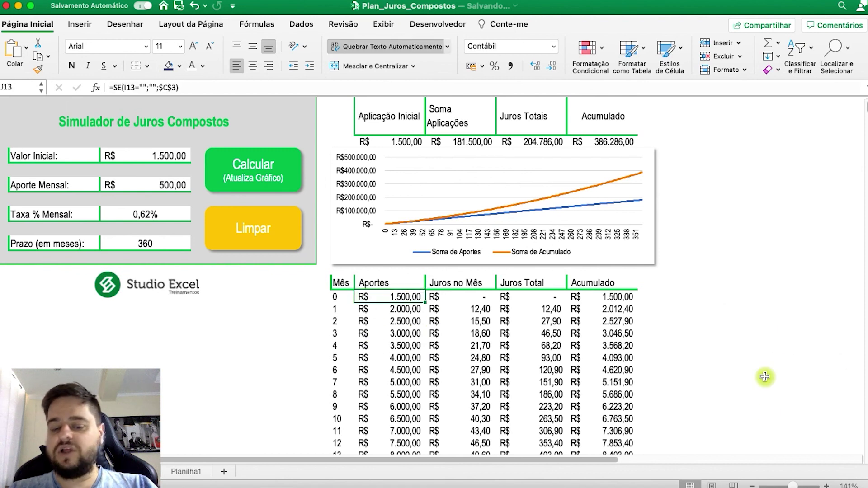